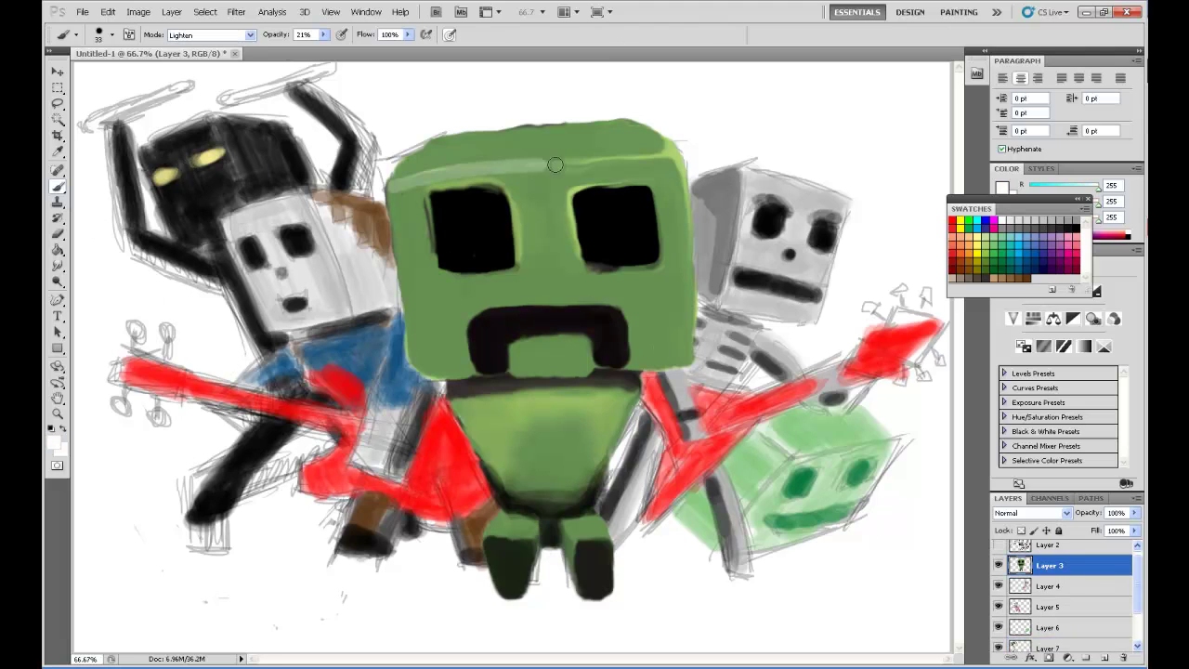
Paint light highlights on the creeper's head top and a yellow glow into both eyes.
{"action": "left_click_drag", "start_coordinate": [428, 172], "coordinate": [654, 139]}
{"action": "left_click", "coordinate": [977, 238]}
{"action": "left_click_drag", "start_coordinate": [604, 197], "coordinate": [628, 211]}
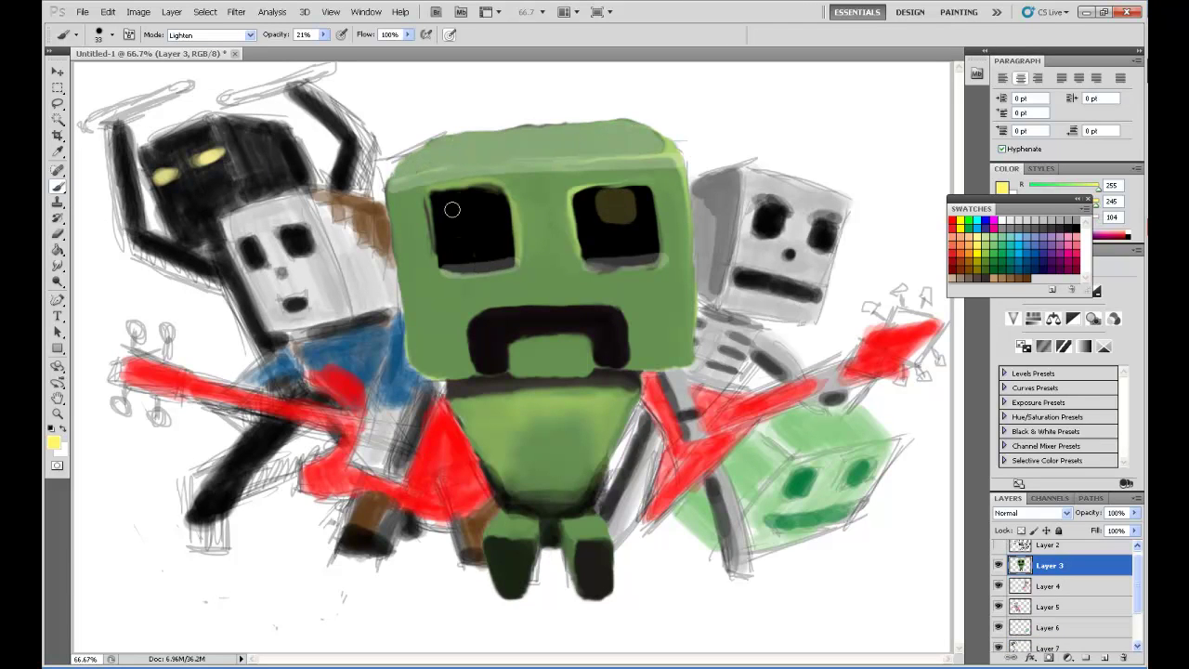
{"action": "mouse_move", "coordinate": [451, 195]}
{"action": "left_mouse_down"}
{"action": "mouse_move", "coordinate": [483, 223]}
{"action": "mouse_move", "coordinate": [463, 213]}
{"action": "left_mouse_up"}
{"action": "left_click_drag", "start_coordinate": [604, 195], "coordinate": [625, 214]}
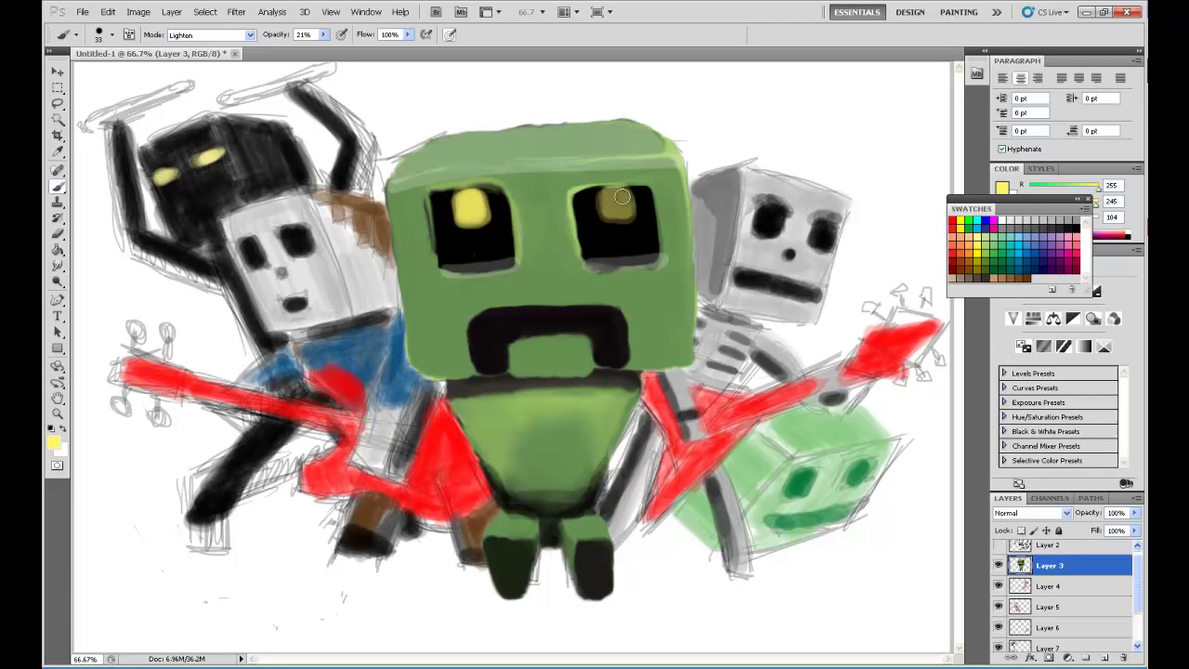
{"action": "left_click_drag", "start_coordinate": [444, 265], "coordinate": [513, 267]}
{"action": "left_click_drag", "start_coordinate": [590, 263], "coordinate": [655, 262]}
Dab white highlights across the creeper's face, cheeks, head top and body.
{"action": "left_click", "coordinate": [1001, 220]}
{"action": "left_click_drag", "start_coordinate": [401, 307], "coordinate": [456, 344]}
{"action": "left_click_drag", "start_coordinate": [472, 285], "coordinate": [485, 303]}
{"action": "left_click_drag", "start_coordinate": [539, 260], "coordinate": [551, 224]}
{"action": "mouse_move", "coordinate": [650, 286]}
{"action": "left_mouse_down"}
{"action": "mouse_move", "coordinate": [667, 308]}
{"action": "mouse_move", "coordinate": [646, 354]}
{"action": "left_mouse_up"}
{"action": "mouse_move", "coordinate": [400, 190]}
{"action": "left_mouse_down"}
{"action": "mouse_move", "coordinate": [403, 302]}
{"action": "mouse_move", "coordinate": [664, 158]}
{"action": "left_mouse_up"}
{"action": "left_click_drag", "start_coordinate": [639, 139], "coordinate": [526, 147]}
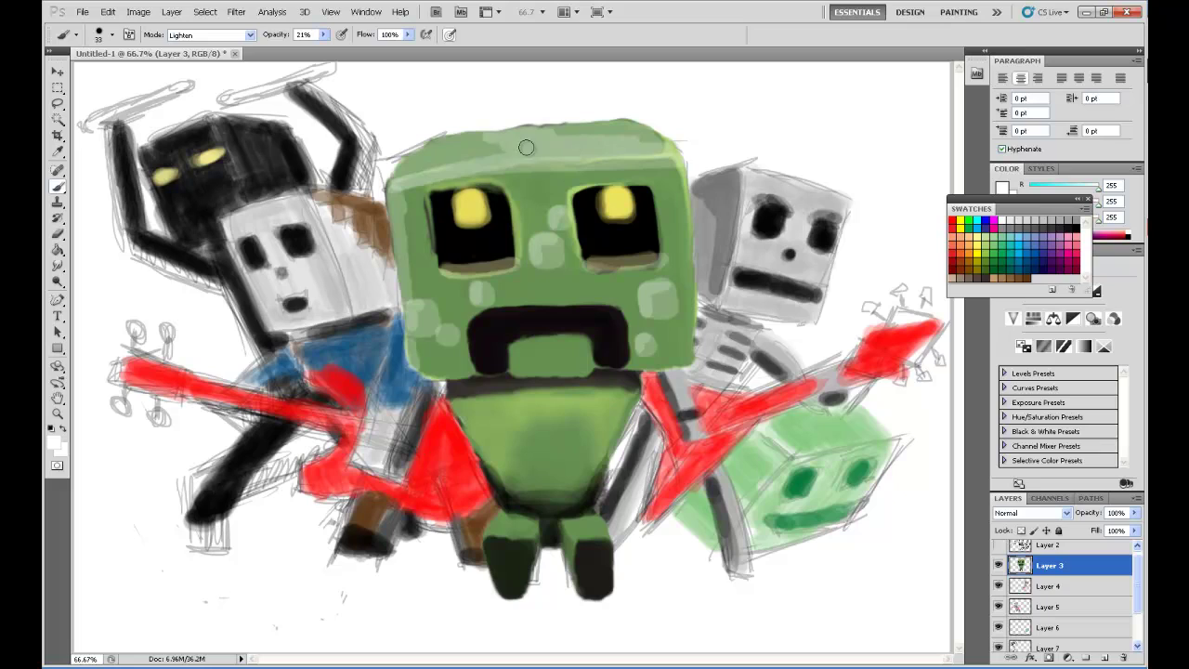
{"action": "left_click_drag", "start_coordinate": [469, 418], "coordinate": [483, 446]}
{"action": "left_click_drag", "start_coordinate": [574, 464], "coordinate": [578, 470]}
{"action": "left_click_drag", "start_coordinate": [592, 420], "coordinate": [613, 416]}
Shade the creeper's face dark green under the eyes, on the cheeks, mouth and face edges.
{"action": "scroll", "coordinate": [210, 34], "scroll_direction": "up", "scroll_amount": 5}
{"action": "left_click", "coordinate": [491, 409], "text": "alt"}
{"action": "mouse_move", "coordinate": [491, 409]}
{"action": "left_mouse_down"}
{"action": "mouse_move", "coordinate": [501, 476]}
{"action": "mouse_move", "coordinate": [534, 493]}
{"action": "mouse_move", "coordinate": [507, 456]}
{"action": "mouse_move", "coordinate": [611, 395]}
{"action": "left_mouse_up"}
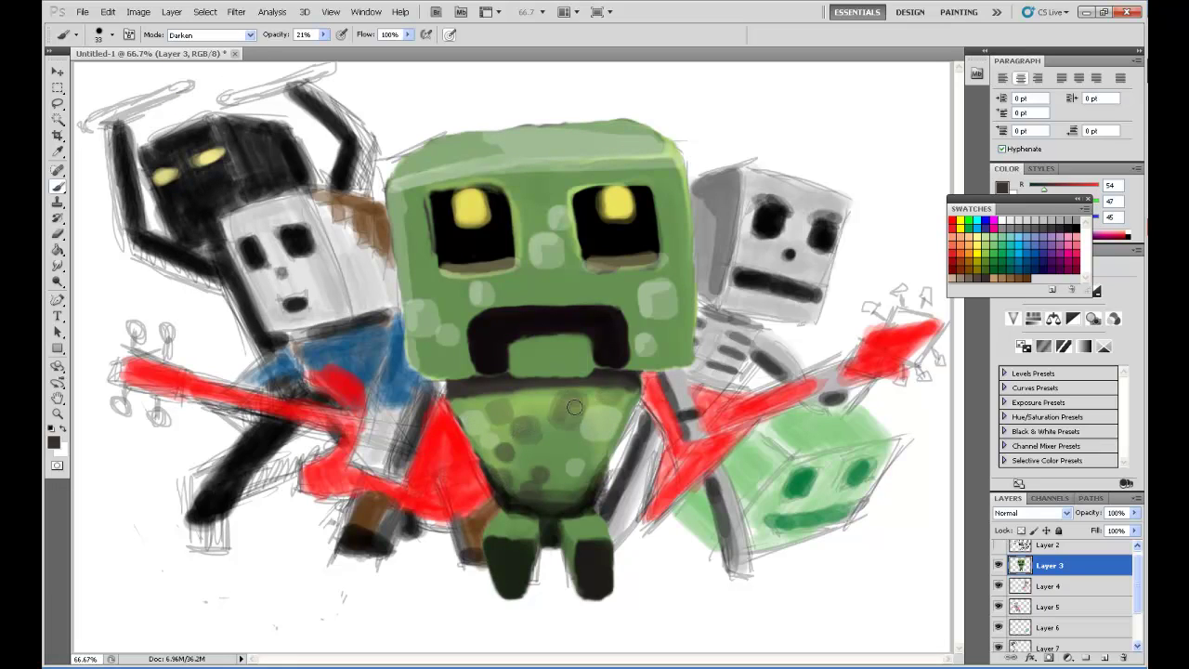
{"action": "mouse_move", "coordinate": [427, 314]}
{"action": "left_mouse_down"}
{"action": "mouse_move", "coordinate": [438, 291]}
{"action": "mouse_move", "coordinate": [460, 319]}
{"action": "left_mouse_up"}
{"action": "left_click_drag", "start_coordinate": [511, 364], "coordinate": [594, 359]}
{"action": "left_click_drag", "start_coordinate": [497, 310], "coordinate": [608, 309]}
{"action": "mouse_move", "coordinate": [464, 306]}
{"action": "left_mouse_down"}
{"action": "mouse_move", "coordinate": [488, 327]}
{"action": "mouse_move", "coordinate": [444, 373]}
{"action": "left_mouse_up"}
{"action": "left_click_drag", "start_coordinate": [408, 227], "coordinate": [420, 265]}
{"action": "left_click_drag", "start_coordinate": [520, 181], "coordinate": [543, 214]}
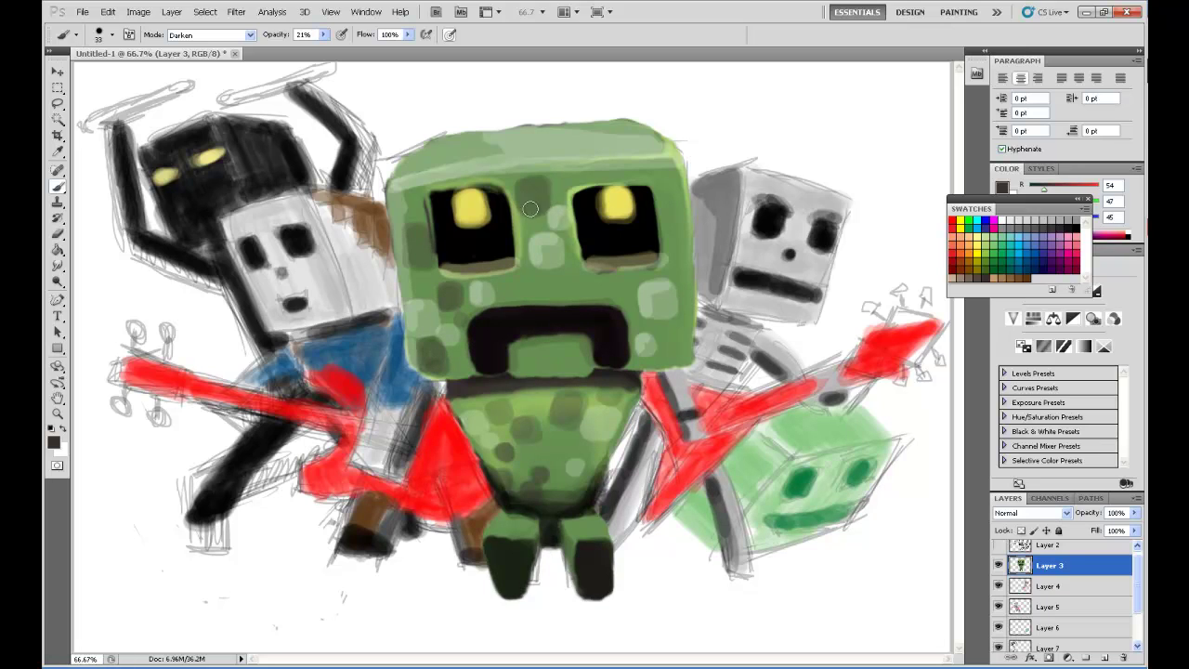
{"action": "mouse_move", "coordinate": [571, 279]}
{"action": "left_mouse_down"}
{"action": "mouse_move", "coordinate": [661, 289]}
{"action": "mouse_move", "coordinate": [687, 364]}
{"action": "left_mouse_up"}
{"action": "left_click_drag", "start_coordinate": [533, 369], "coordinate": [594, 371]}
{"action": "left_click_drag", "start_coordinate": [686, 327], "coordinate": [692, 360]}
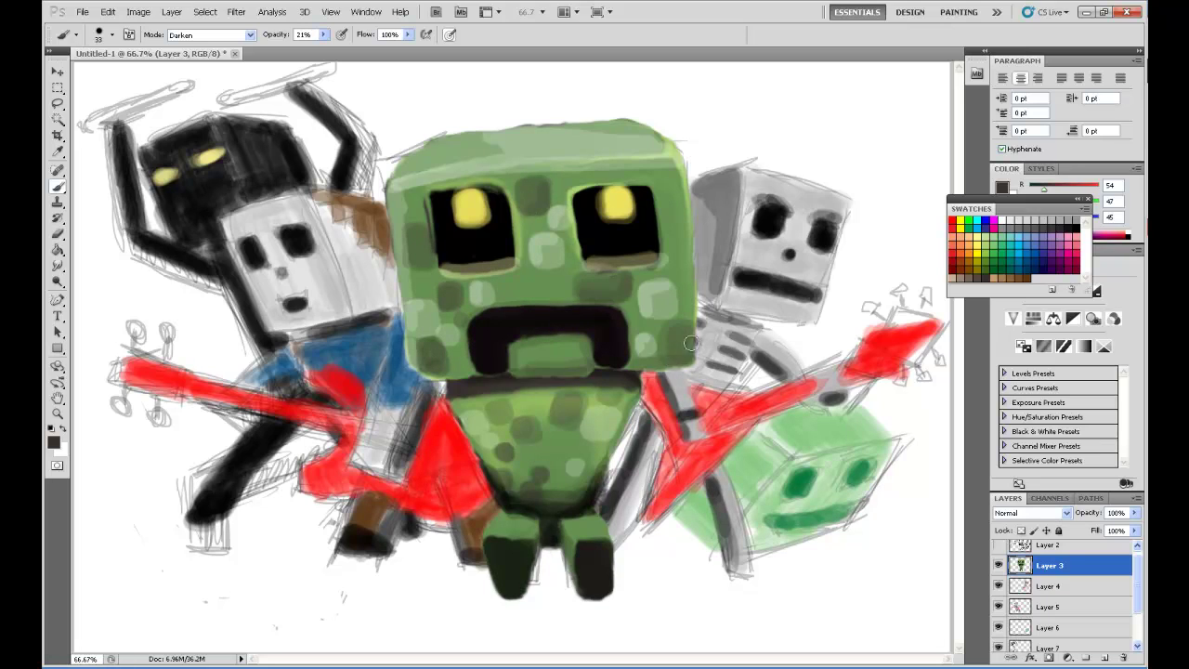
{"action": "left_click_drag", "start_coordinate": [678, 218], "coordinate": [683, 261]}
Add dark patches to the creeper's lower body, middle body and legs.
{"action": "left_click_drag", "start_coordinate": [664, 191], "coordinate": [678, 211]}
{"action": "left_click_drag", "start_coordinate": [511, 269], "coordinate": [522, 284]}
{"action": "left_click_drag", "start_coordinate": [567, 492], "coordinate": [600, 460]}
{"action": "left_click_drag", "start_coordinate": [567, 534], "coordinate": [566, 576]}
{"action": "left_click_drag", "start_coordinate": [536, 548], "coordinate": [536, 576]}
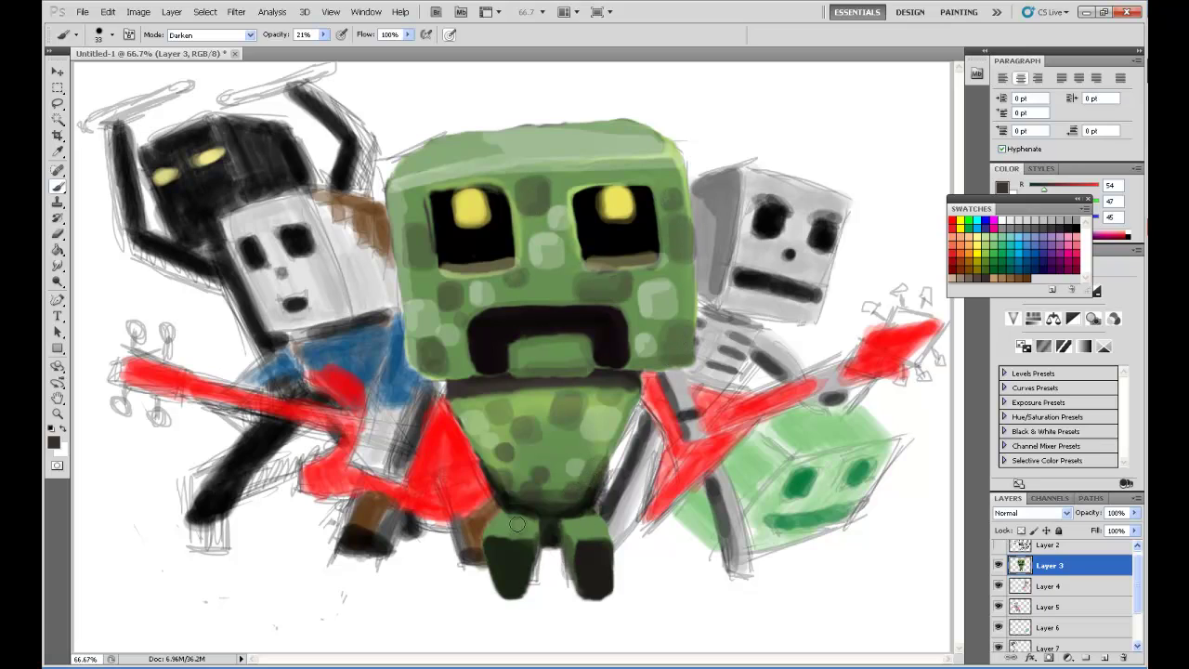
{"action": "left_click_drag", "start_coordinate": [502, 516], "coordinate": [599, 520]}
{"action": "left_click_drag", "start_coordinate": [548, 469], "coordinate": [599, 478]}
{"action": "mouse_move", "coordinate": [478, 450]}
{"action": "left_mouse_down"}
{"action": "mouse_move", "coordinate": [572, 414]}
{"action": "mouse_move", "coordinate": [548, 441]}
{"action": "left_mouse_up"}
With a smaller brush, sharpen the mouth edges and darken between and under the eyes.
{"action": "key", "text": "bracketleft"}
{"action": "key", "text": "bracketleft"}
{"action": "key", "text": "bracketleft"}
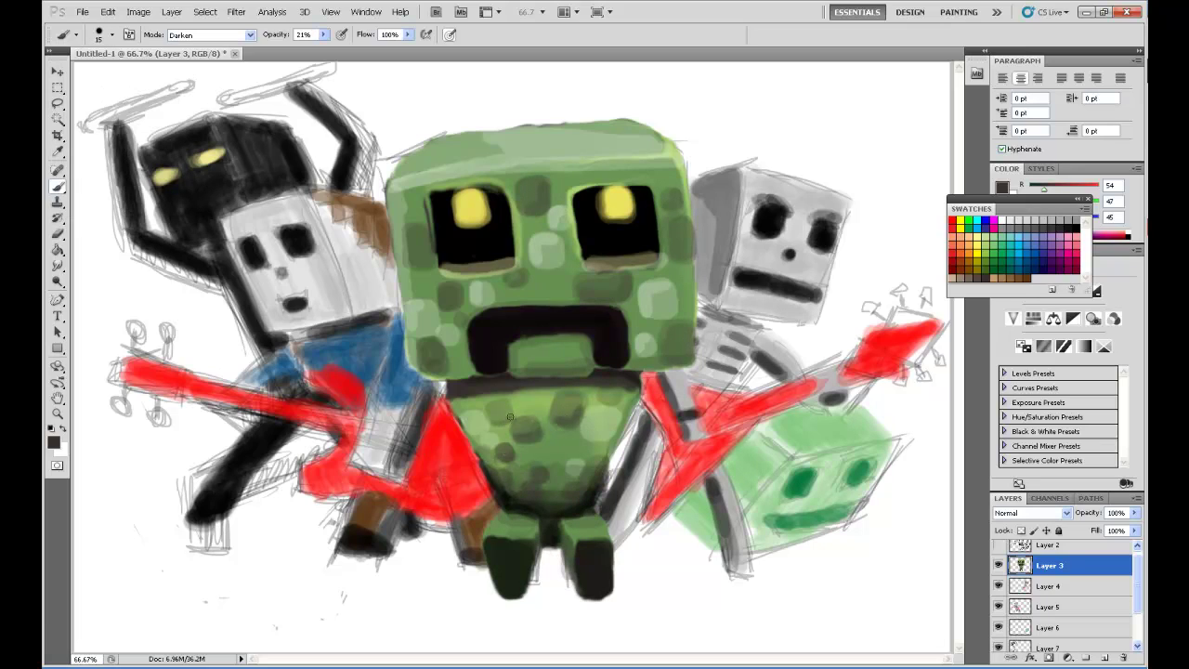
{"action": "left_click_drag", "start_coordinate": [469, 344], "coordinate": [471, 374]}
{"action": "left_click_drag", "start_coordinate": [506, 302], "coordinate": [601, 303]}
{"action": "left_click_drag", "start_coordinate": [630, 306], "coordinate": [630, 370]}
{"action": "left_click_drag", "start_coordinate": [511, 264], "coordinate": [501, 191]}
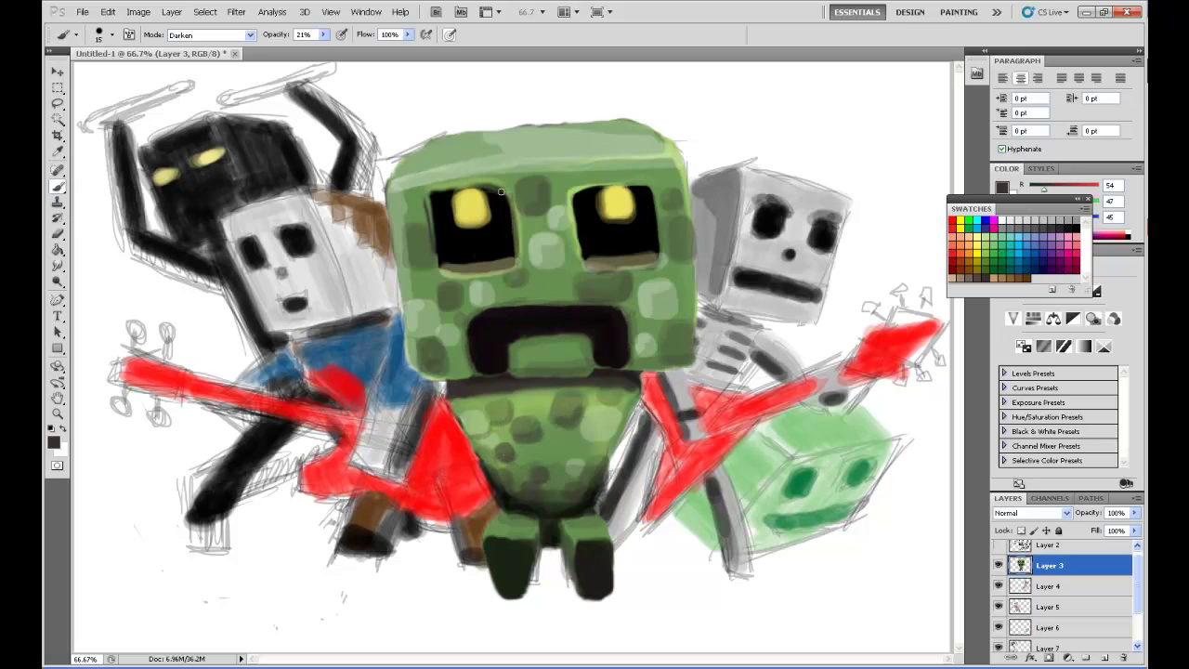
{"action": "left_click_drag", "start_coordinate": [576, 227], "coordinate": [661, 274]}
{"action": "left_click_drag", "start_coordinate": [571, 278], "coordinate": [639, 307]}
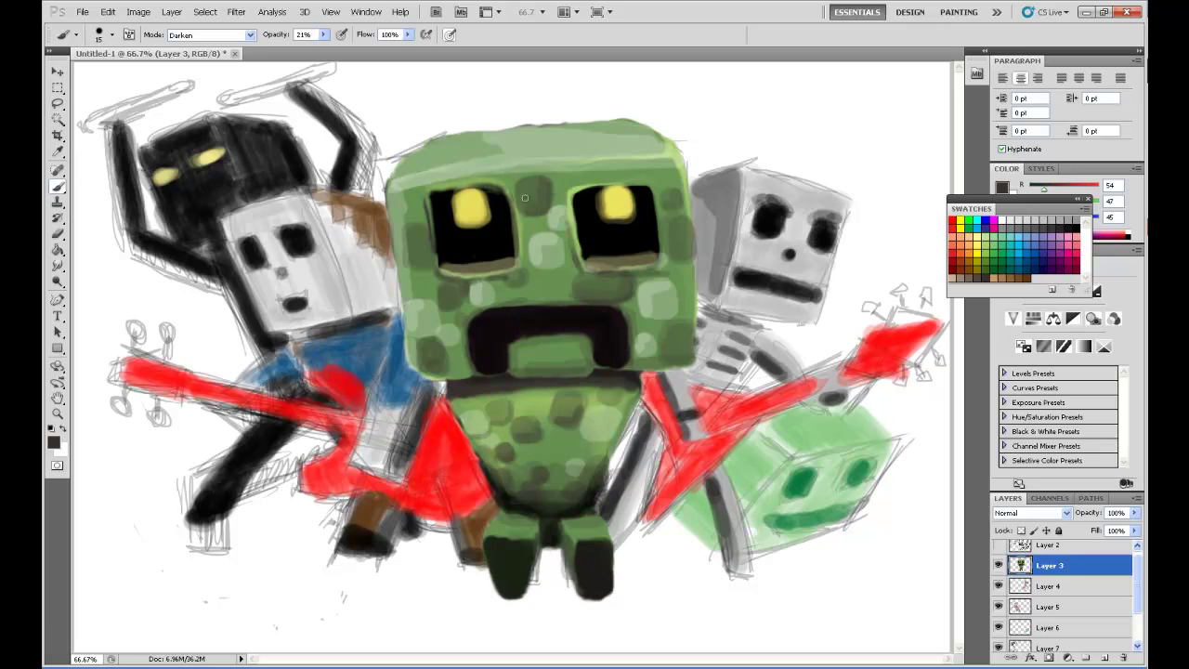
{"action": "left_click", "coordinate": [58, 266]}
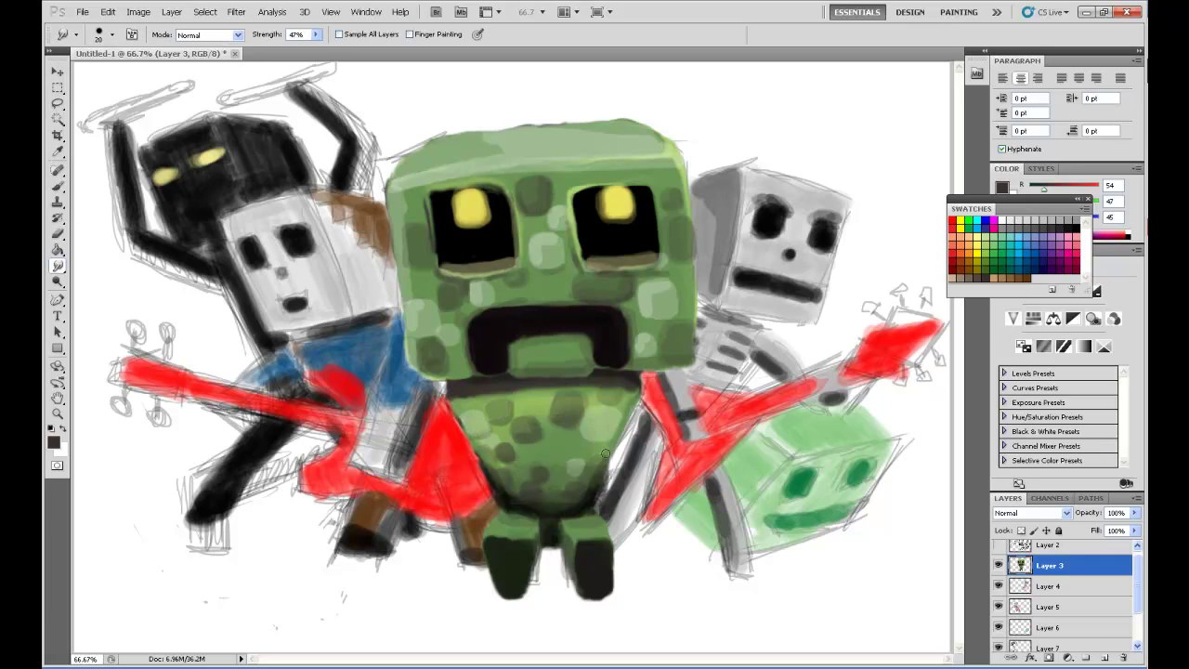
Smudge the creeper's lower-left edge beside the guitar and the paint around its right eye.
{"action": "left_click_drag", "start_coordinate": [508, 472], "coordinate": [456, 417]}
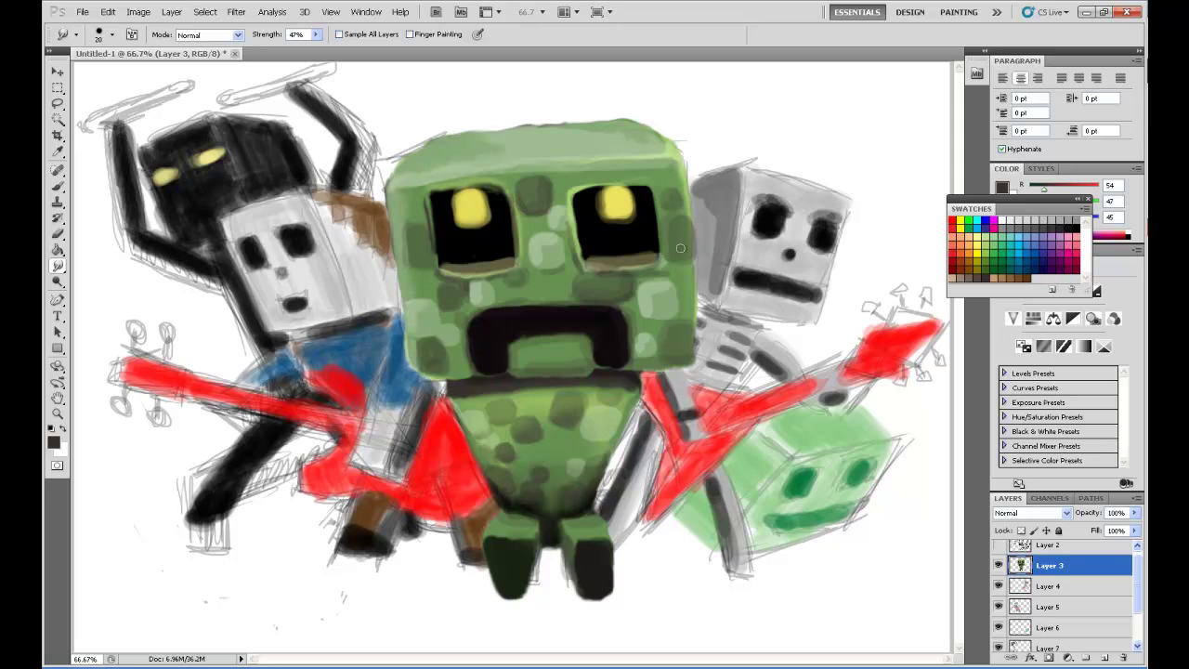
{"action": "left_click_drag", "start_coordinate": [589, 266], "coordinate": [603, 185]}
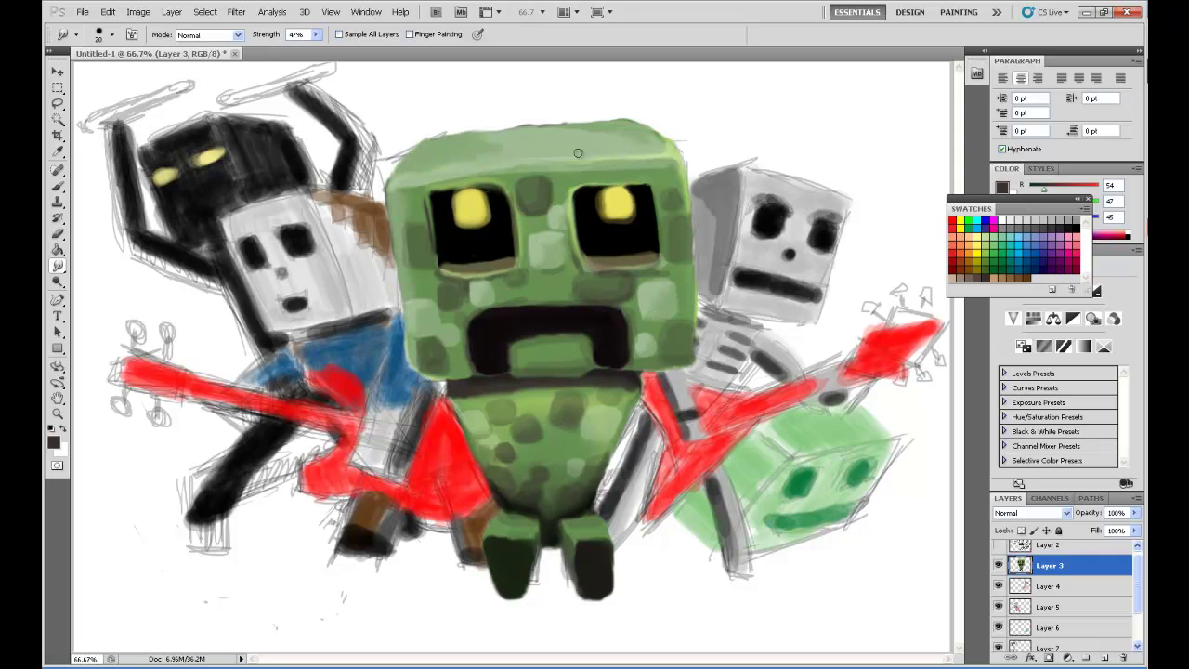
Hide the sketch layer, work on Layer 4, and smudge the skeleton's edge, skull and neck.
{"action": "left_click", "coordinate": [1050, 586]}
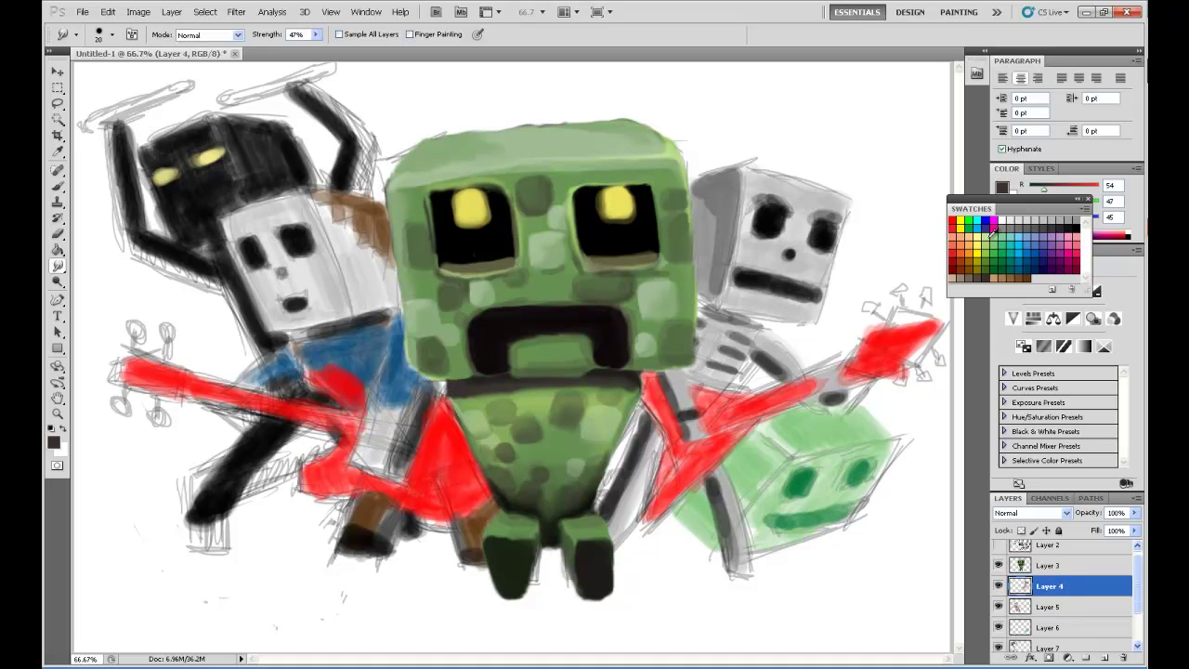
{"action": "left_click", "coordinate": [999, 221]}
{"action": "key", "text": "b"}
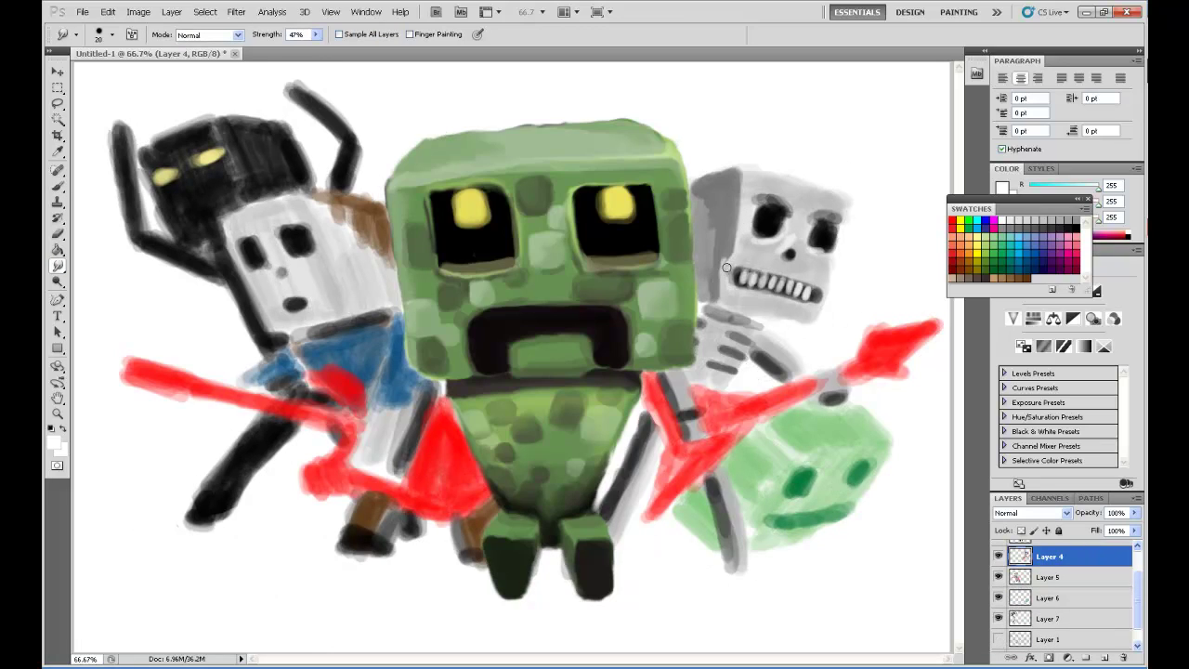
{"action": "left_click_drag", "start_coordinate": [710, 256], "coordinate": [700, 277]}
{"action": "mouse_move", "coordinate": [783, 183]}
{"action": "left_mouse_down"}
{"action": "mouse_move", "coordinate": [815, 215]}
{"action": "mouse_move", "coordinate": [781, 253]}
{"action": "left_mouse_up"}
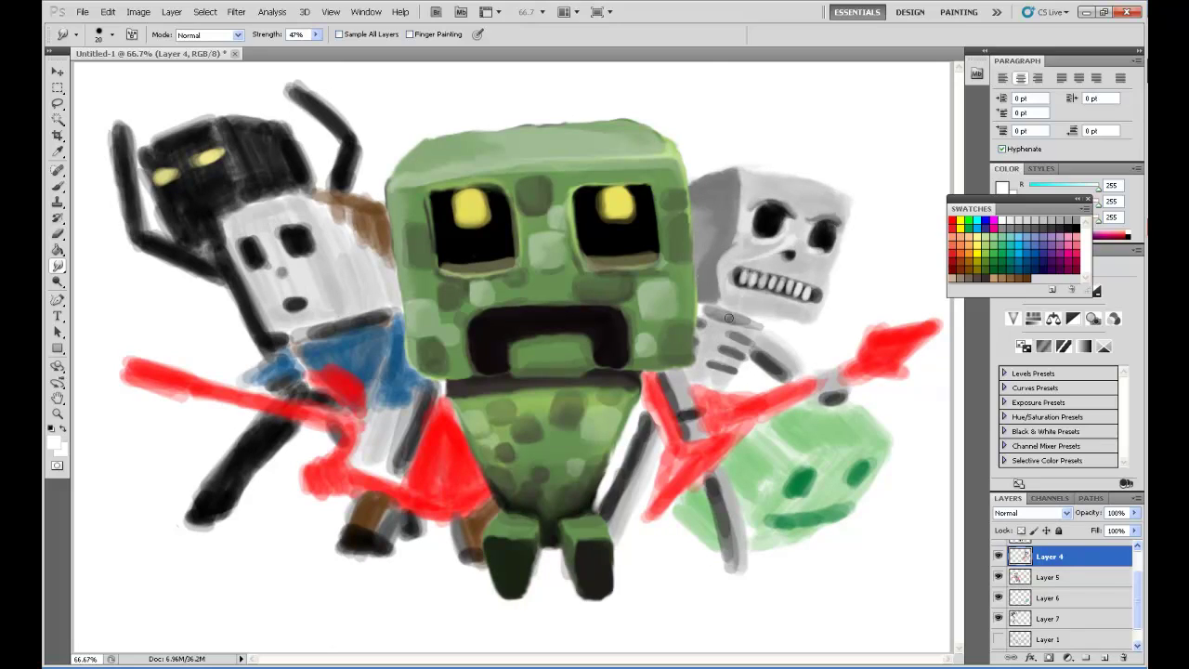
{"action": "left_click_drag", "start_coordinate": [729, 318], "coordinate": [722, 301]}
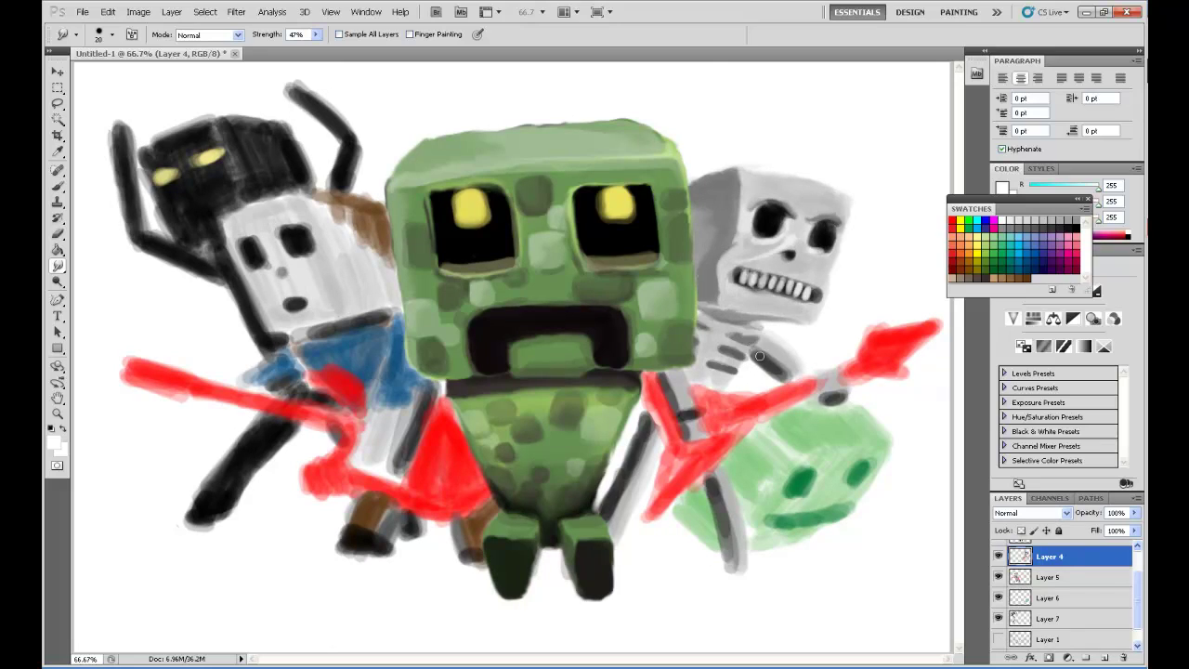
Smudge a skeleton hand gripping the guitar neck and reshape its legs and the guitar body.
{"action": "mouse_move", "coordinate": [761, 344]}
{"action": "left_mouse_down"}
{"action": "mouse_move", "coordinate": [822, 382]}
{"action": "mouse_move", "coordinate": [807, 395]}
{"action": "mouse_move", "coordinate": [871, 380]}
{"action": "left_mouse_up"}
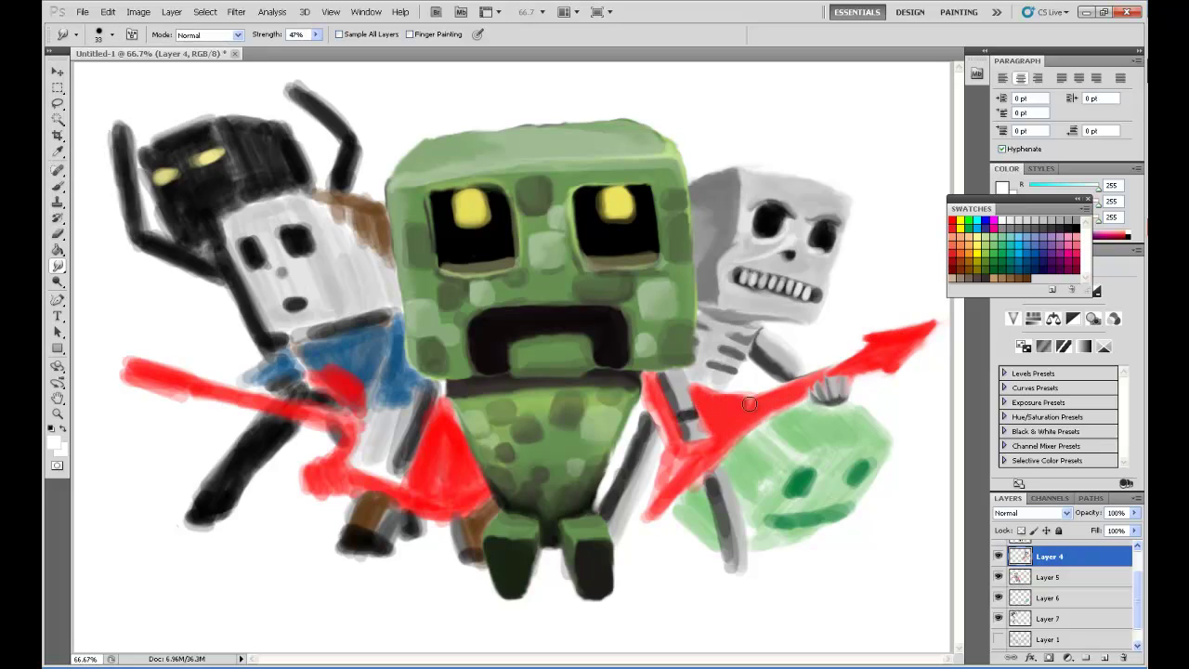
{"action": "mouse_move", "coordinate": [736, 423]}
{"action": "left_mouse_down"}
{"action": "mouse_move", "coordinate": [721, 383]}
{"action": "mouse_move", "coordinate": [654, 511]}
{"action": "mouse_move", "coordinate": [659, 376]}
{"action": "left_mouse_up"}
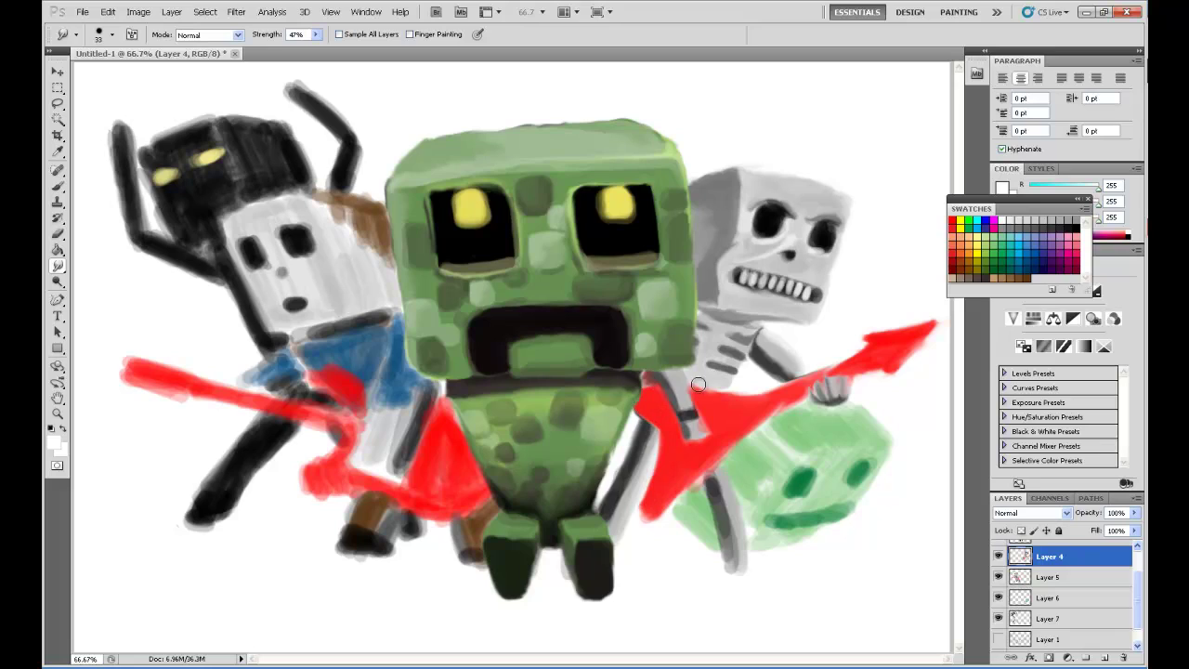
{"action": "left_click_drag", "start_coordinate": [720, 526], "coordinate": [710, 460]}
{"action": "left_click_drag", "start_coordinate": [717, 506], "coordinate": [743, 567]}
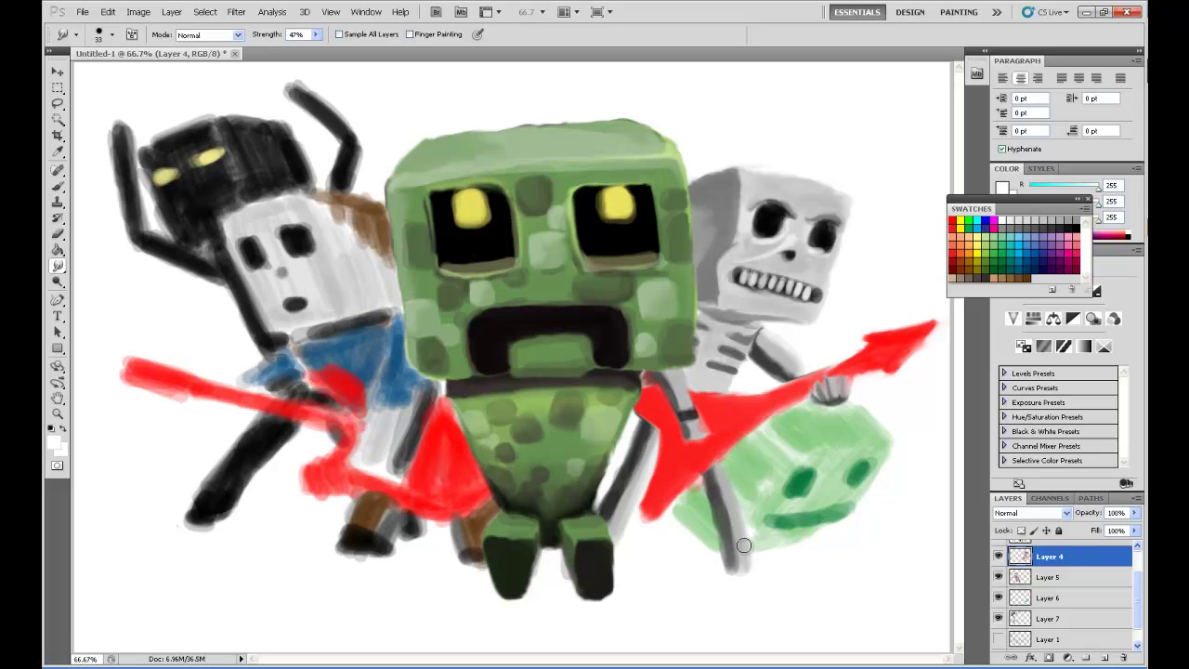
{"action": "left_click_drag", "start_coordinate": [650, 427], "coordinate": [631, 492]}
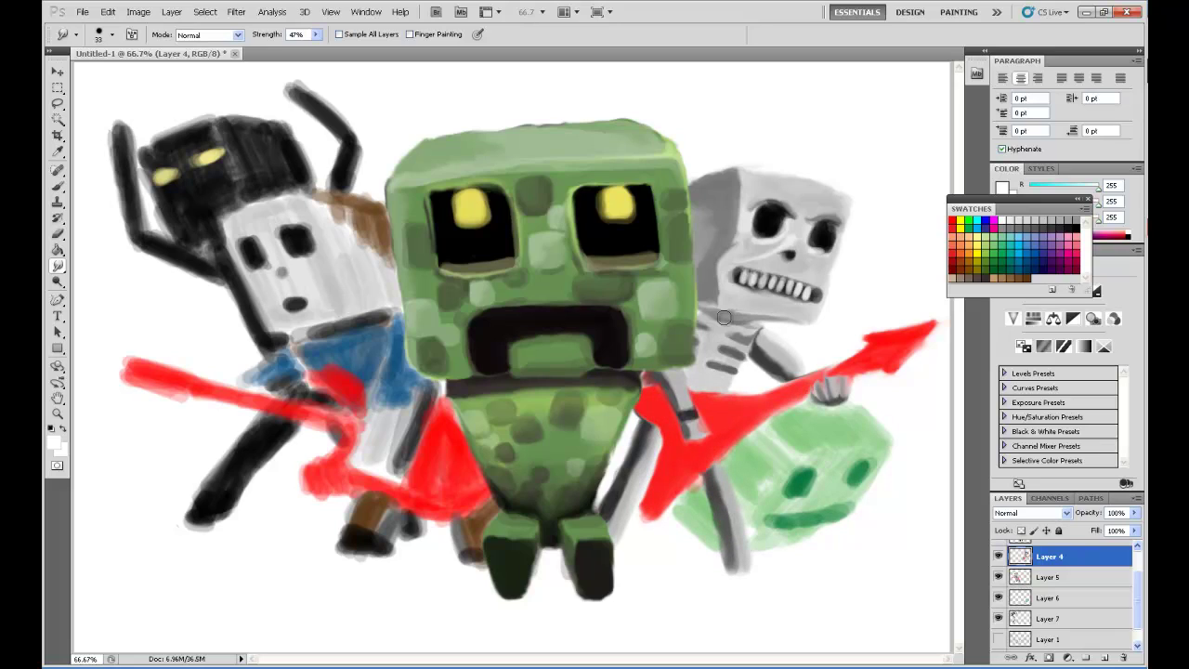
{"action": "key", "text": "b"}
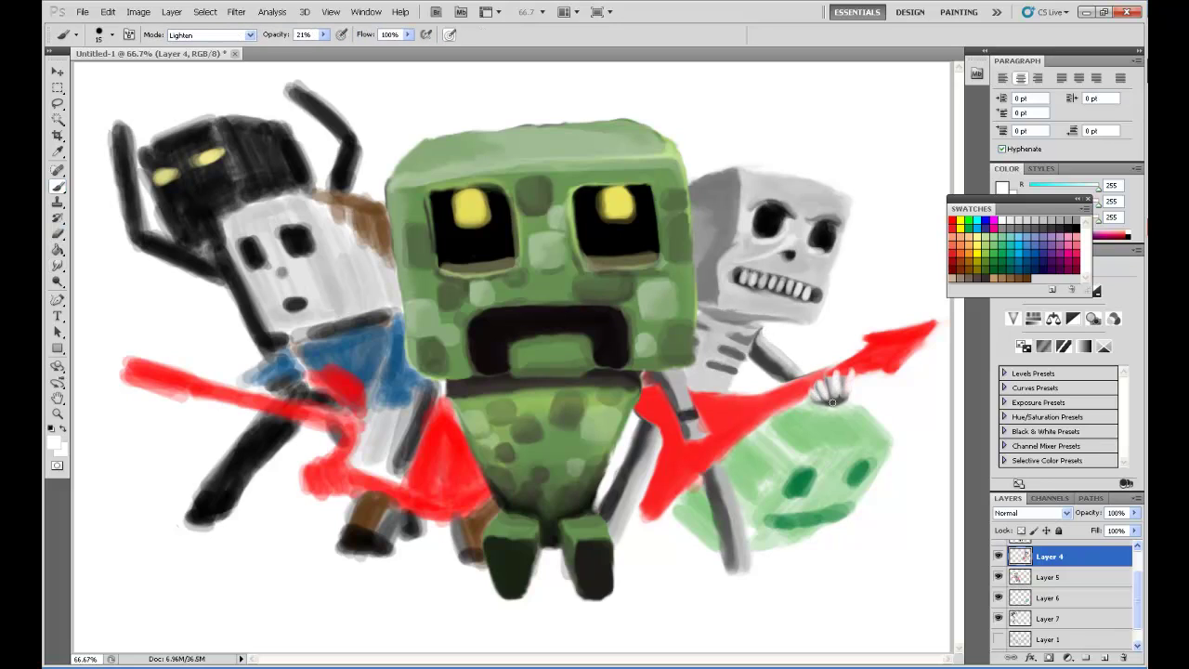
In black Darken mode, shade the skeleton's spine, ribs and leg and outline the red guitar.
{"action": "key", "text": "d"}
{"action": "key", "text": "shift+alt+k"}
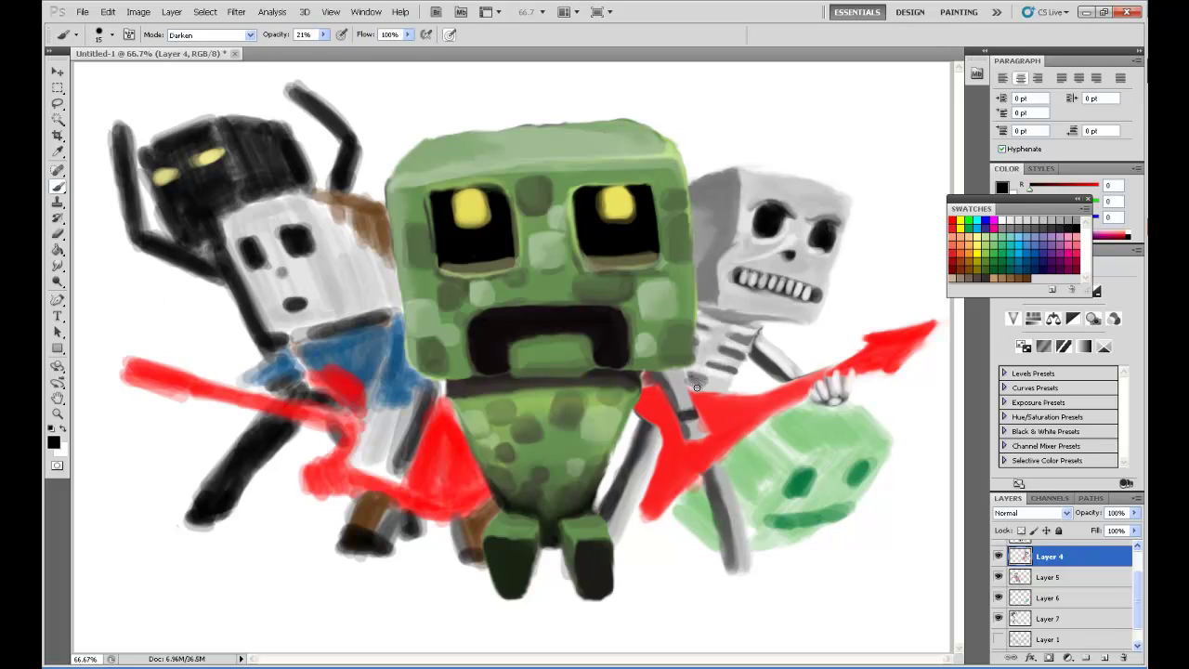
{"action": "left_click_drag", "start_coordinate": [697, 387], "coordinate": [687, 372]}
{"action": "left_click_drag", "start_coordinate": [694, 315], "coordinate": [789, 325]}
{"action": "mouse_move", "coordinate": [720, 544]}
{"action": "left_mouse_down"}
{"action": "mouse_move", "coordinate": [711, 471]}
{"action": "mouse_move", "coordinate": [815, 390]}
{"action": "left_mouse_up"}
{"action": "mouse_move", "coordinate": [652, 516]}
{"action": "left_mouse_down"}
{"action": "mouse_move", "coordinate": [818, 388]}
{"action": "mouse_move", "coordinate": [934, 331]}
{"action": "mouse_move", "coordinate": [808, 381]}
{"action": "mouse_move", "coordinate": [928, 306]}
{"action": "left_mouse_up"}
Shrink the smudge size, then paint white highlights on the skeleton's arm, head and guitar.
{"action": "key", "text": "r"}
{"action": "left_click", "coordinate": [111, 35]}
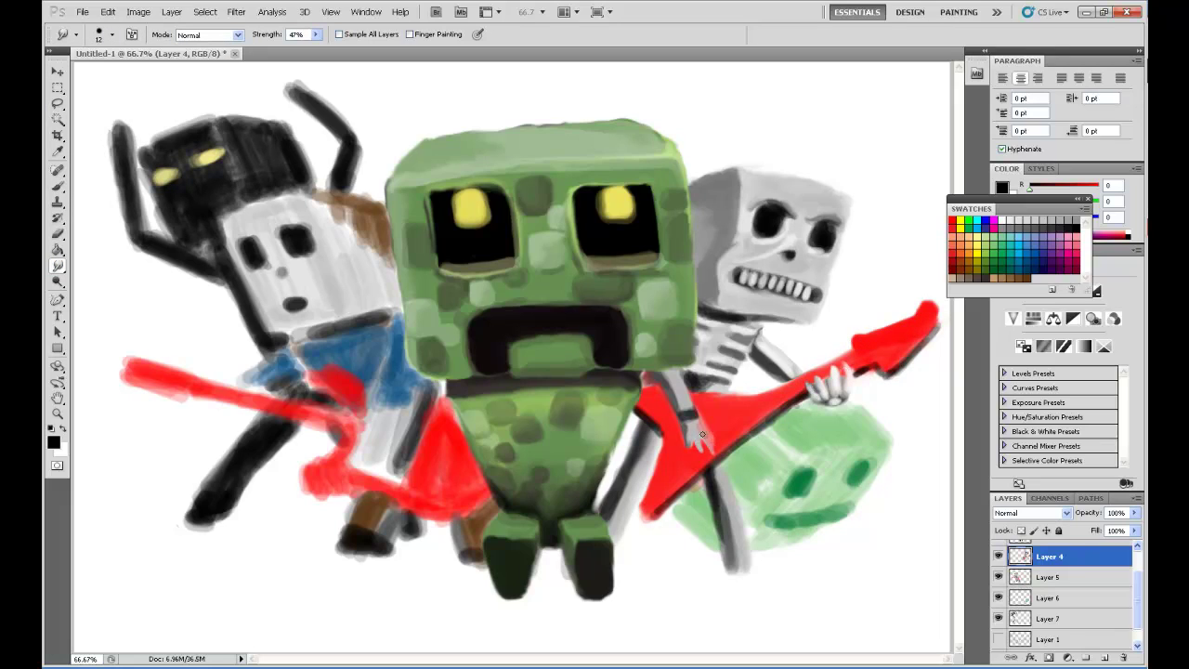
{"action": "key", "text": "b"}
{"action": "key", "text": "x"}
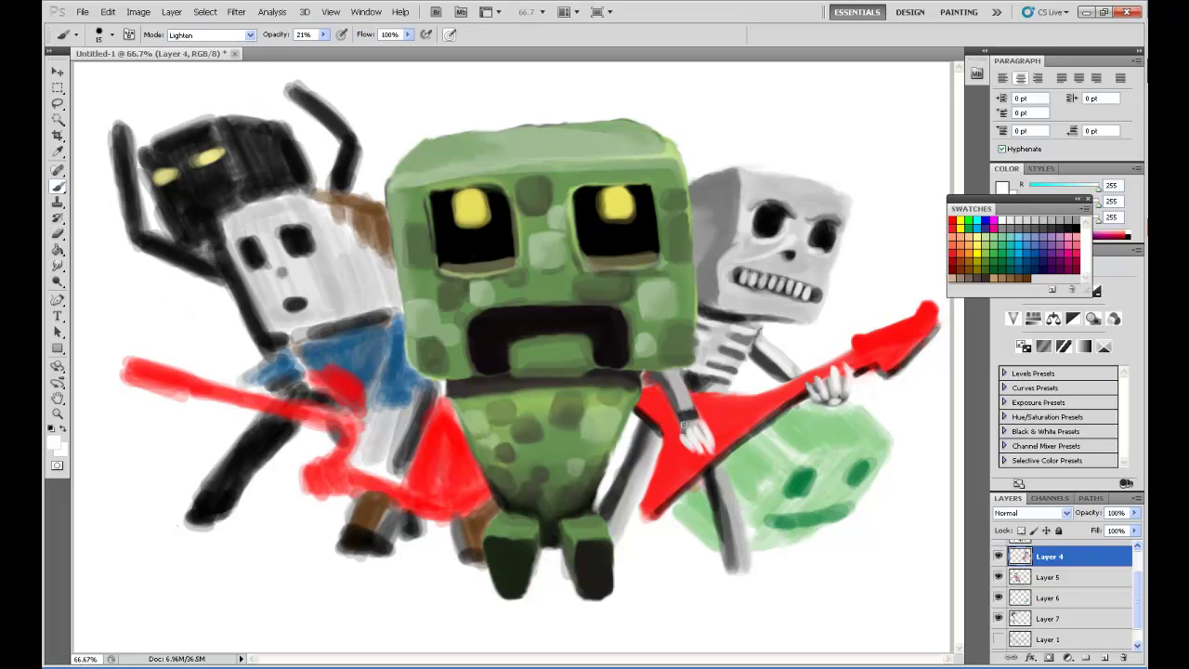
{"action": "mouse_move", "coordinate": [684, 424]}
{"action": "left_mouse_down"}
{"action": "mouse_move", "coordinate": [734, 214]}
{"action": "mouse_move", "coordinate": [808, 176]}
{"action": "left_mouse_up"}
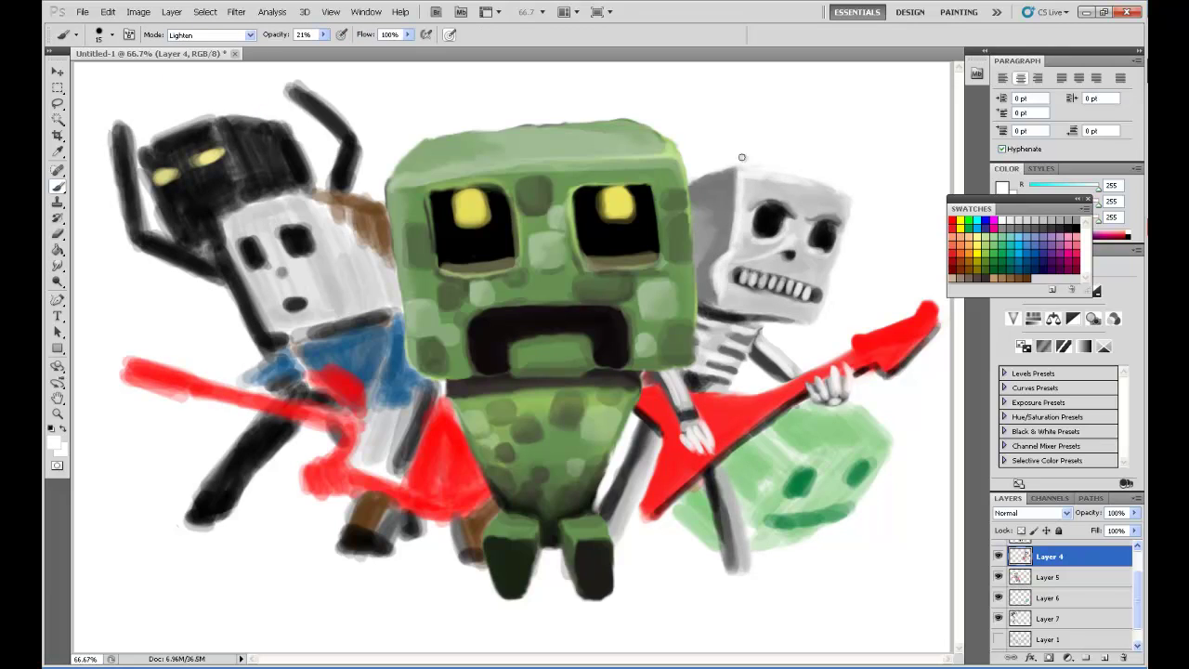
{"action": "mouse_move", "coordinate": [720, 399]}
{"action": "left_mouse_down"}
{"action": "mouse_move", "coordinate": [692, 395]}
{"action": "mouse_move", "coordinate": [748, 396]}
{"action": "mouse_move", "coordinate": [917, 314]}
{"action": "left_mouse_up"}
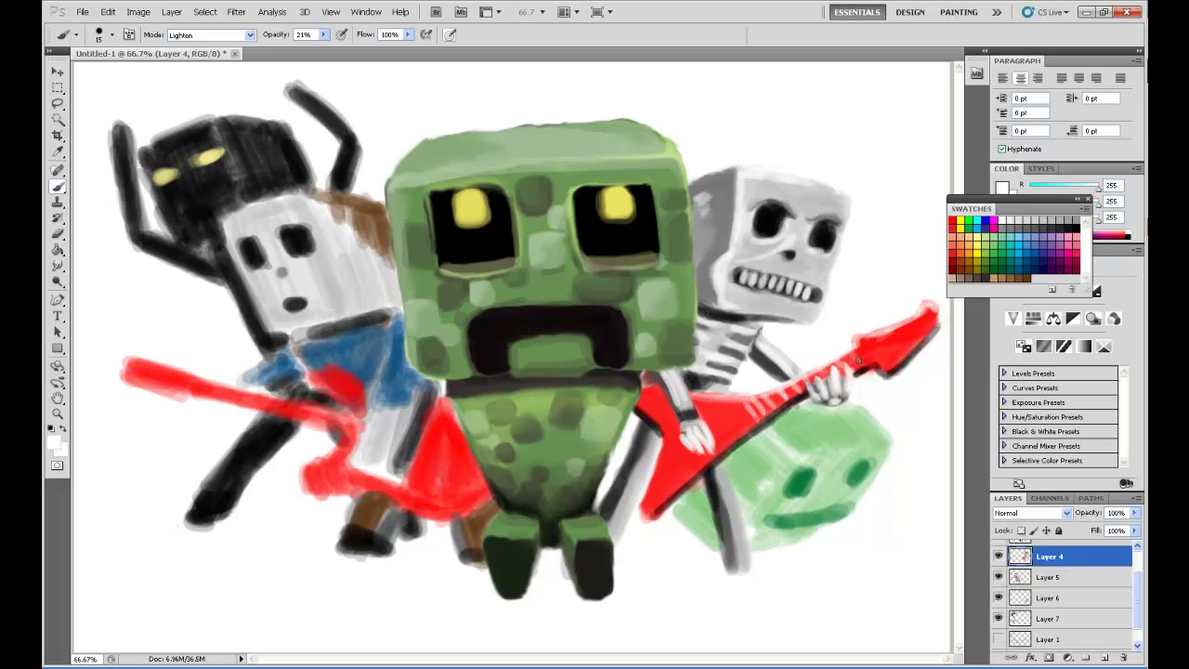
{"action": "left_click_drag", "start_coordinate": [665, 455], "coordinate": [651, 509]}
Toggle between Darken and Lighten modes and smear the guitar edge by the skeleton's leg.
{"action": "key", "text": "x"}
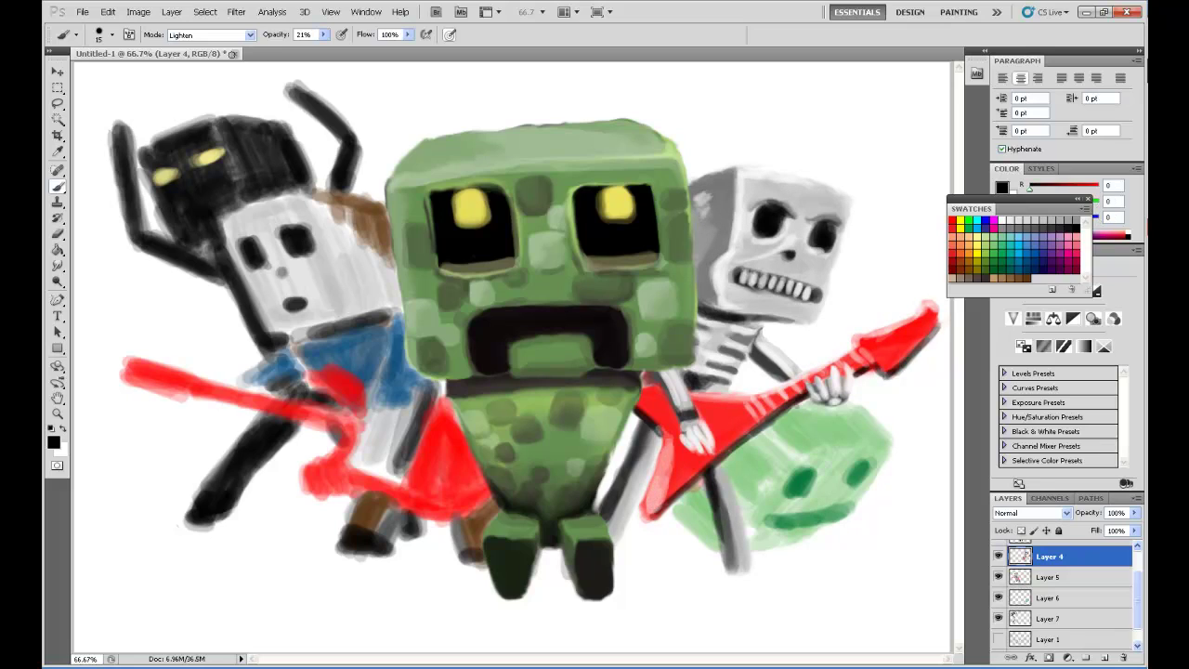
{"action": "key", "text": "shift+alt+k"}
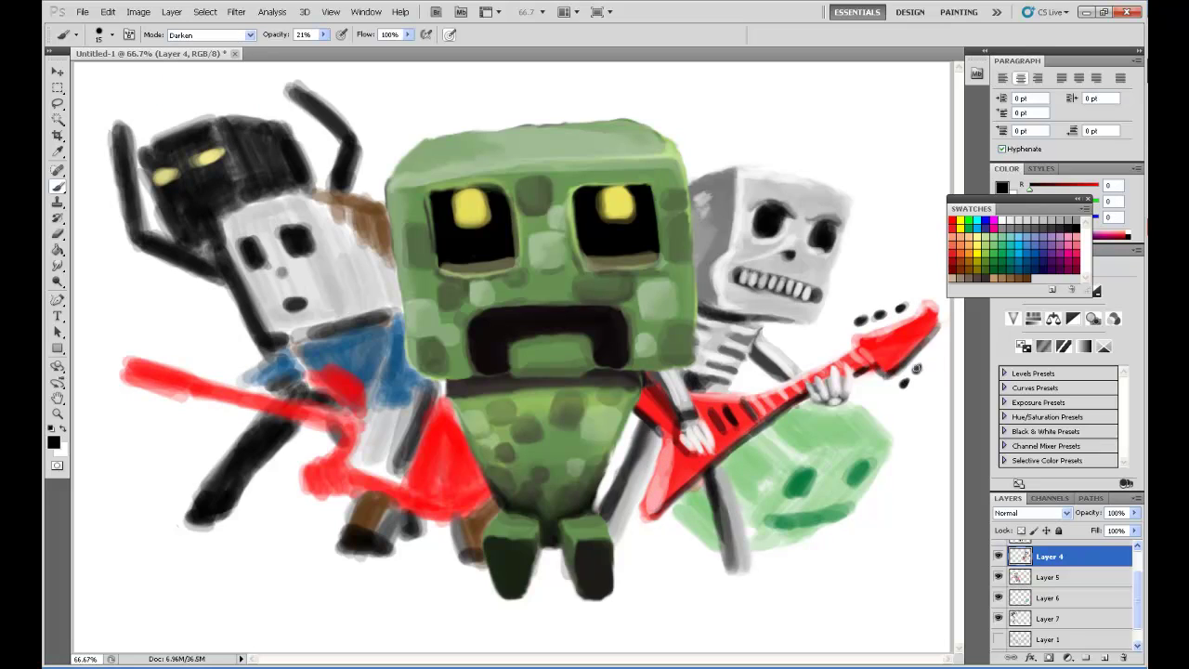
{"action": "key", "text": "x"}
{"action": "key", "text": "shift+alt+g"}
{"action": "key", "text": "r"}
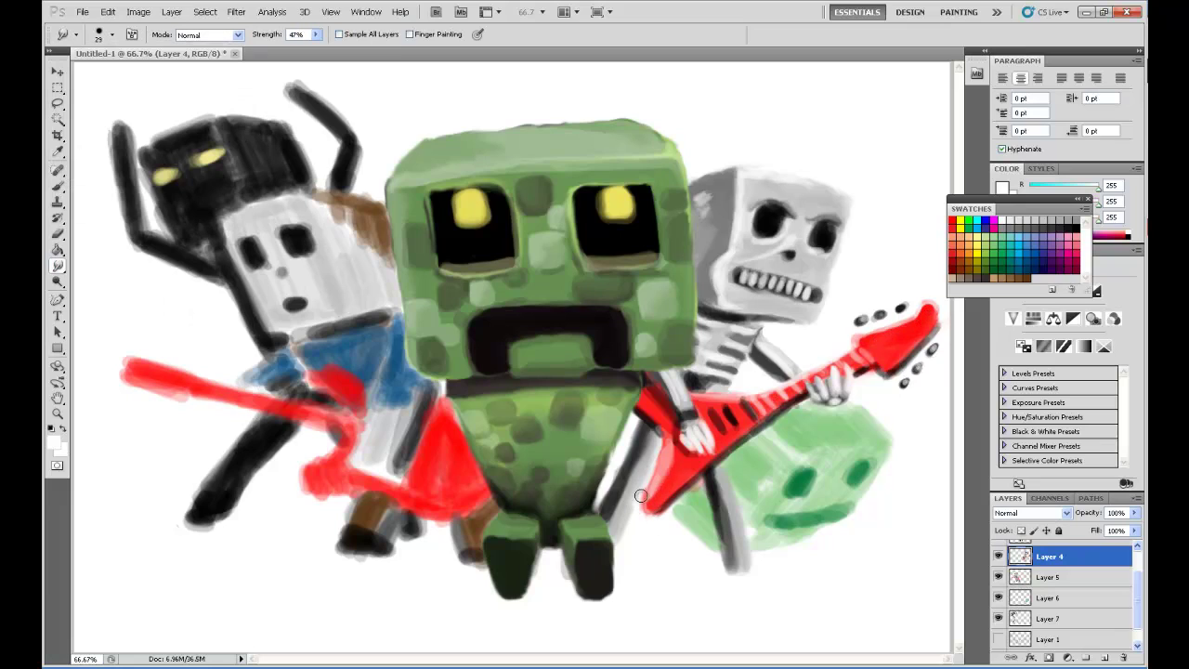
{"action": "left_click_drag", "start_coordinate": [641, 500], "coordinate": [657, 415]}
Draw dark lines on the skeleton's leg, skull, hand and guitar neck, then highlight the leg edge.
{"action": "key", "text": "x"}
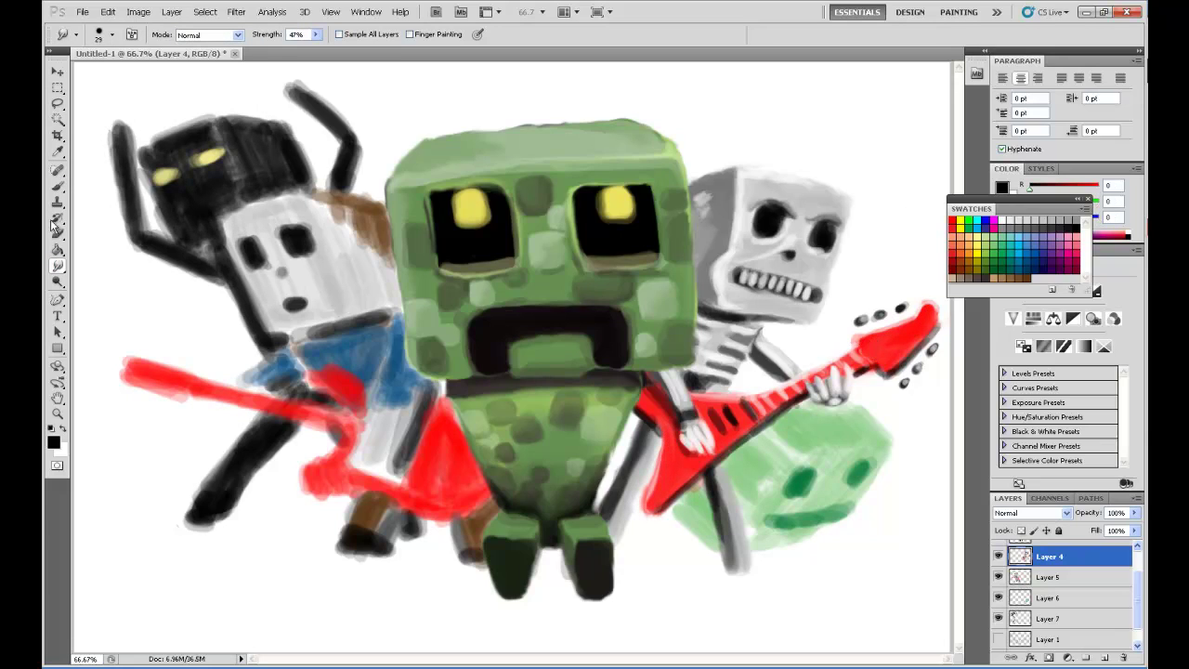
{"action": "key", "text": "b"}
{"action": "left_click_drag", "start_coordinate": [717, 520], "coordinate": [728, 567]}
{"action": "left_click_drag", "start_coordinate": [622, 535], "coordinate": [637, 433]}
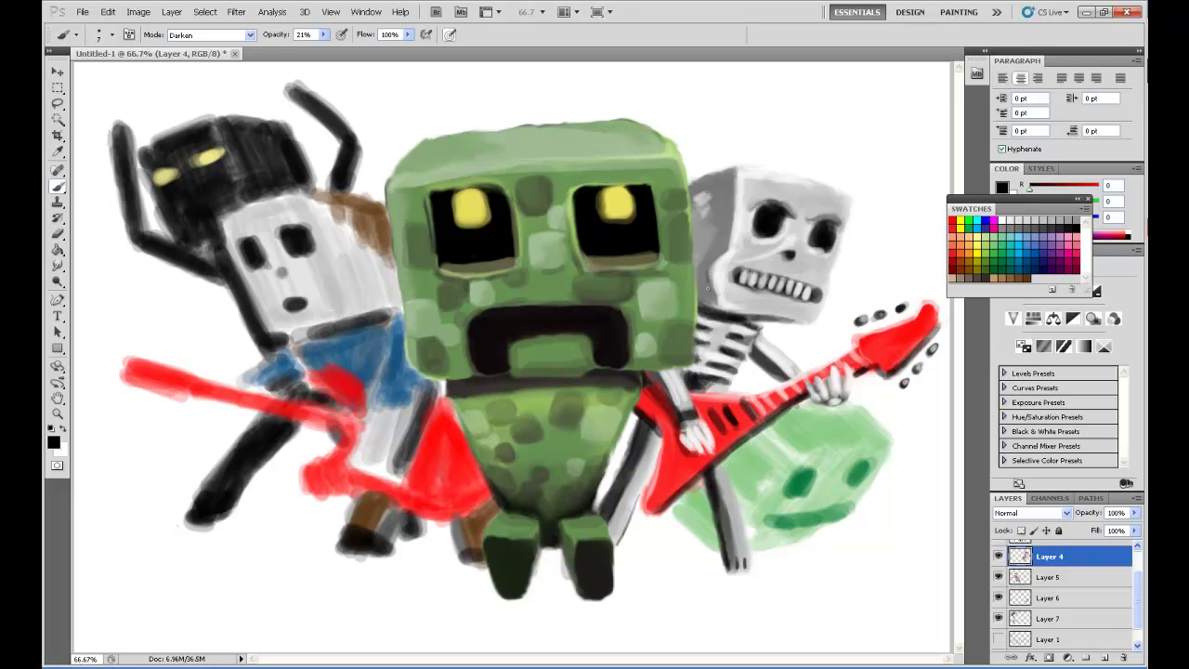
{"action": "left_click_drag", "start_coordinate": [731, 206], "coordinate": [707, 305]}
{"action": "left_click_drag", "start_coordinate": [744, 253], "coordinate": [791, 220]}
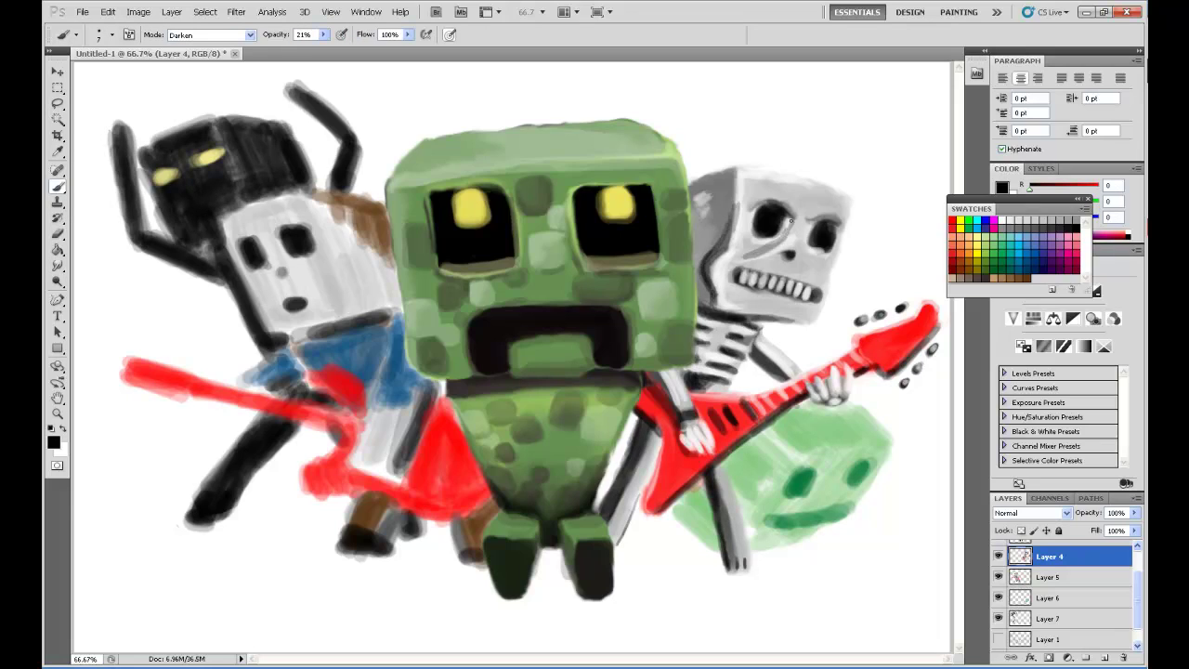
{"action": "left_click_drag", "start_coordinate": [747, 400], "coordinate": [855, 344]}
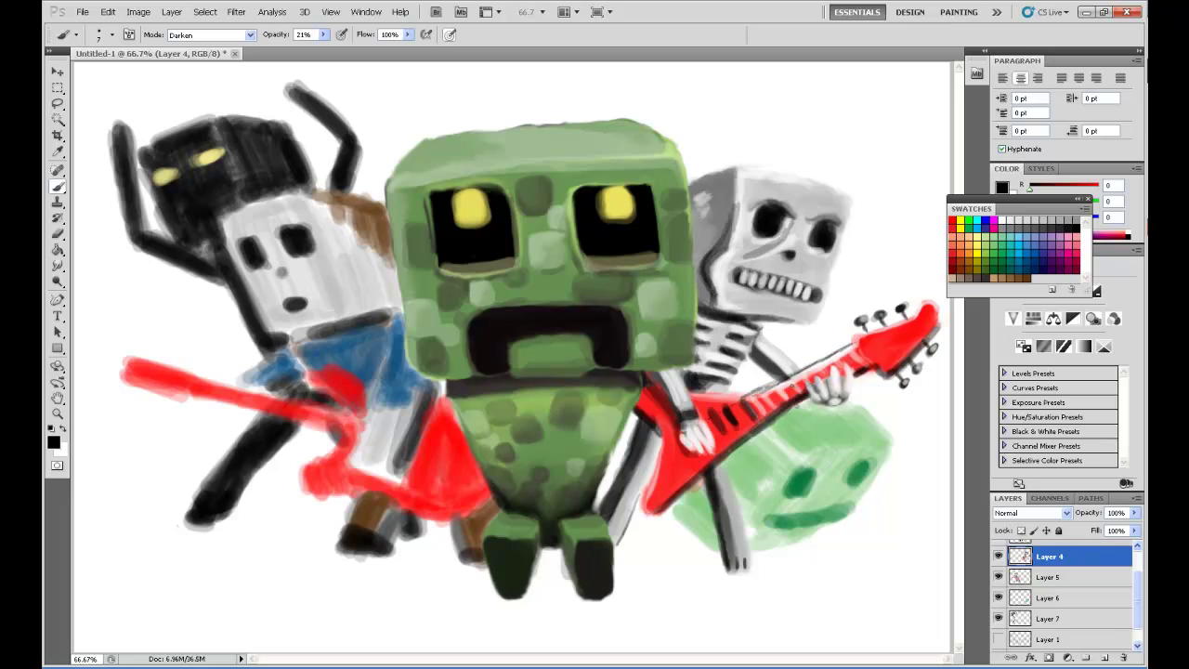
{"action": "left_click_drag", "start_coordinate": [804, 401], "coordinate": [691, 483]}
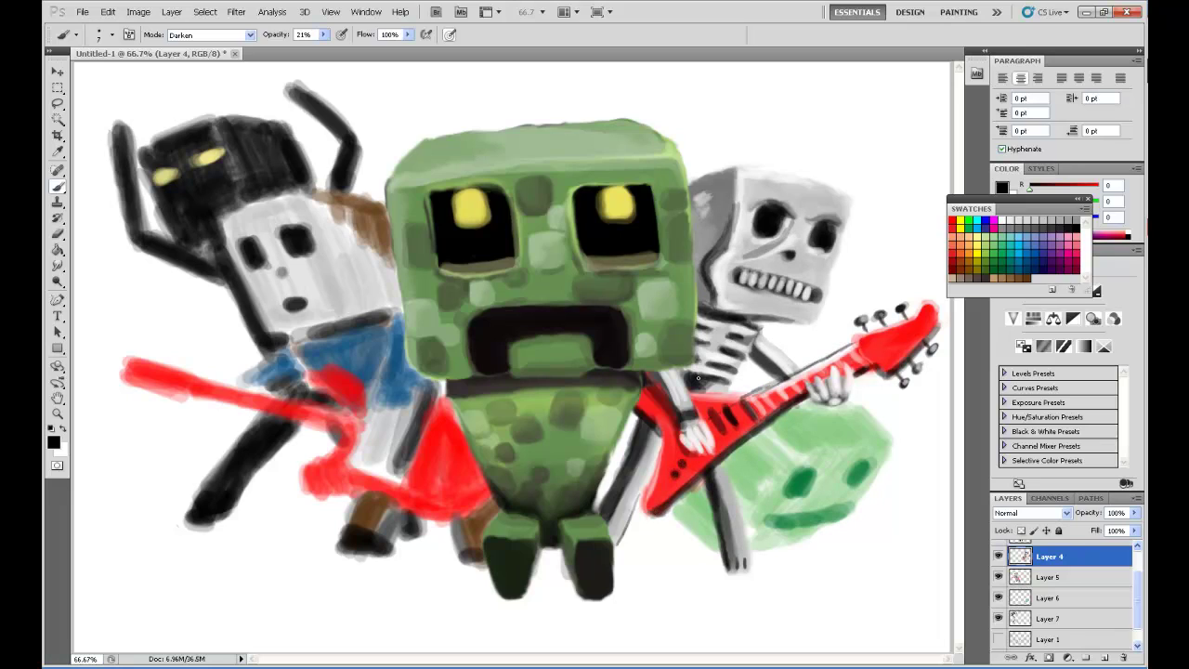
{"action": "left_click_drag", "start_coordinate": [783, 374], "coordinate": [833, 392]}
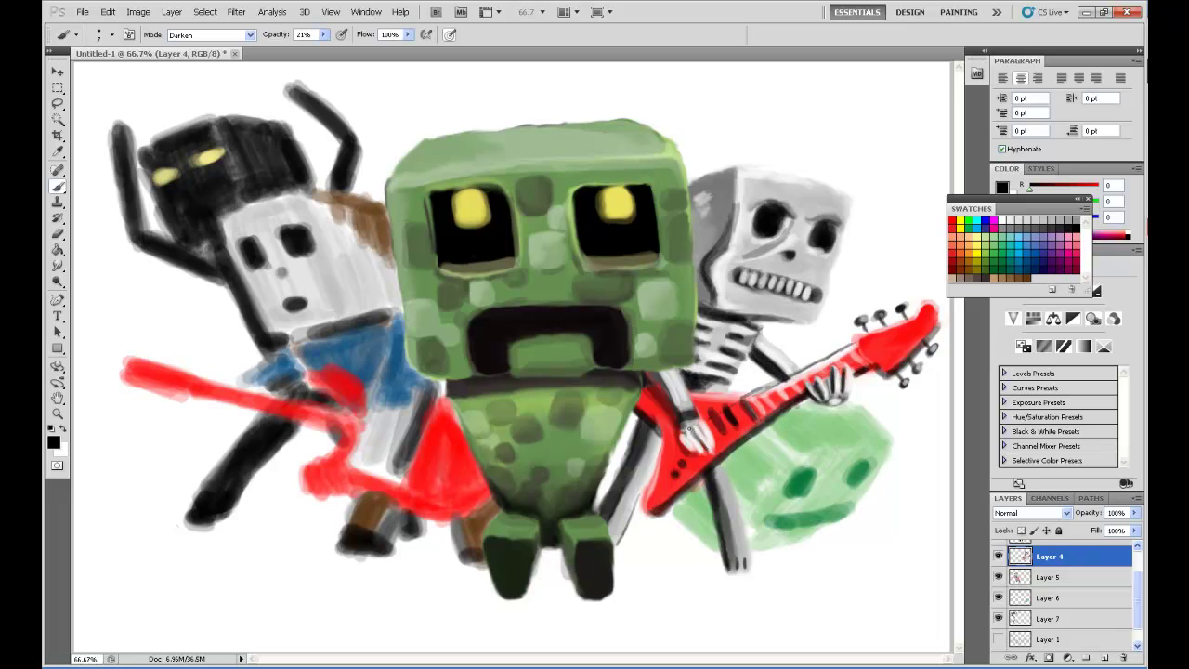
{"action": "key", "text": "x"}
{"action": "key", "text": "alt+shift+g"}
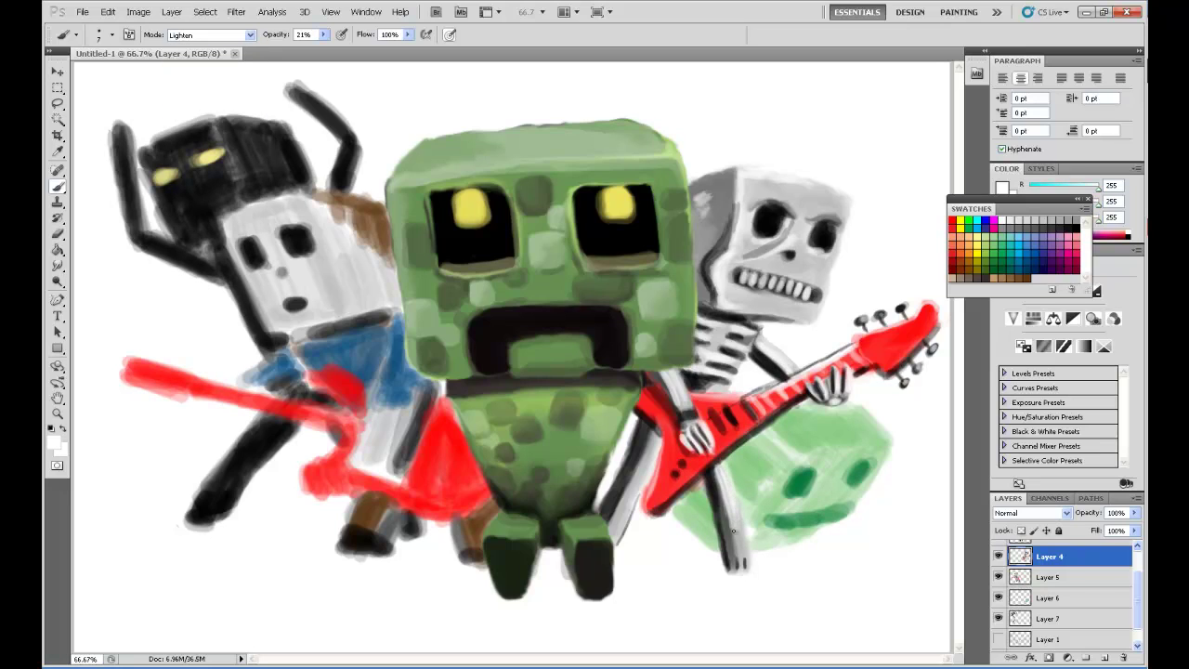
{"action": "left_click_drag", "start_coordinate": [653, 433], "coordinate": [627, 458]}
With a size 55 brush on Layer 3, paint a soft grey shadow under the creeper.
{"action": "key", "text": "x"}
{"action": "left_click", "coordinate": [104, 34]}
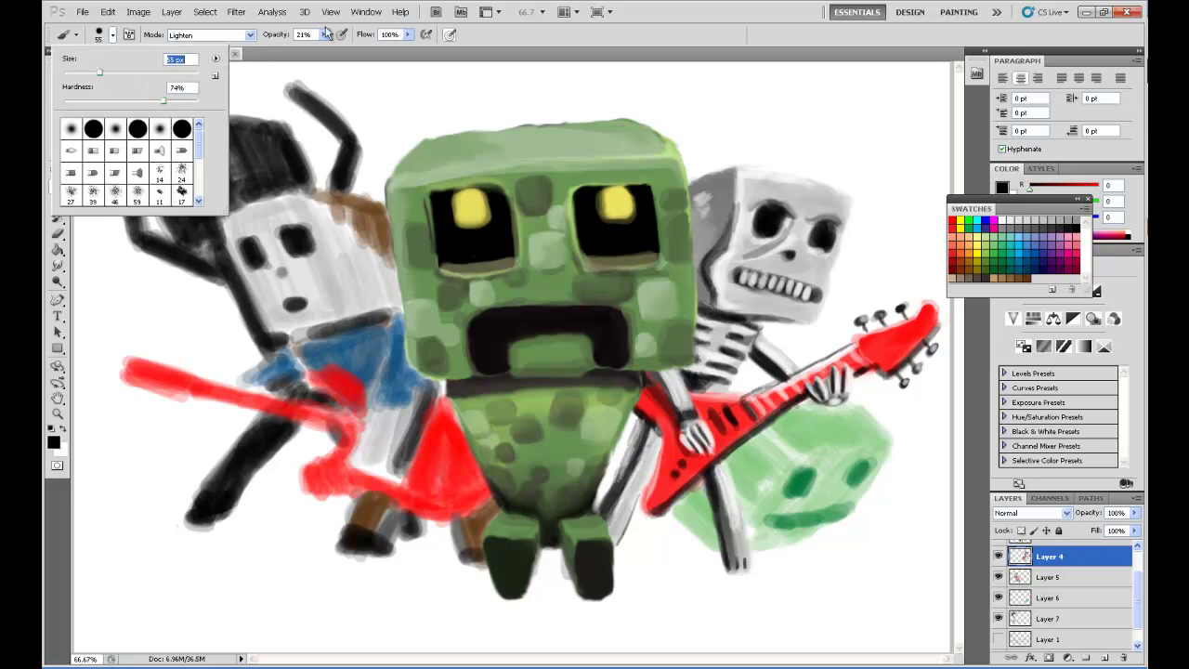
{"action": "left_click_drag", "start_coordinate": [617, 557], "coordinate": [724, 563]}
{"action": "key", "text": "alt+bracketright"}
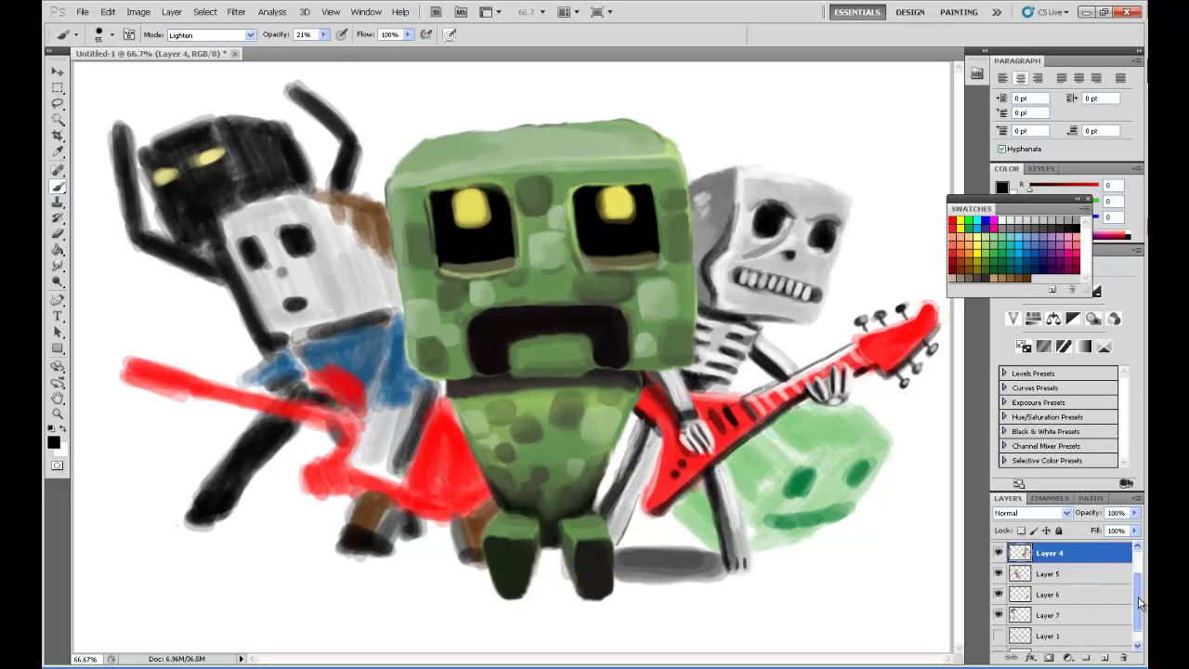
{"action": "mouse_move", "coordinate": [545, 598]}
{"action": "left_mouse_down"}
{"action": "mouse_move", "coordinate": [549, 579]}
{"action": "mouse_move", "coordinate": [483, 585]}
{"action": "mouse_move", "coordinate": [558, 595]}
{"action": "mouse_move", "coordinate": [548, 566]}
{"action": "left_mouse_up"}
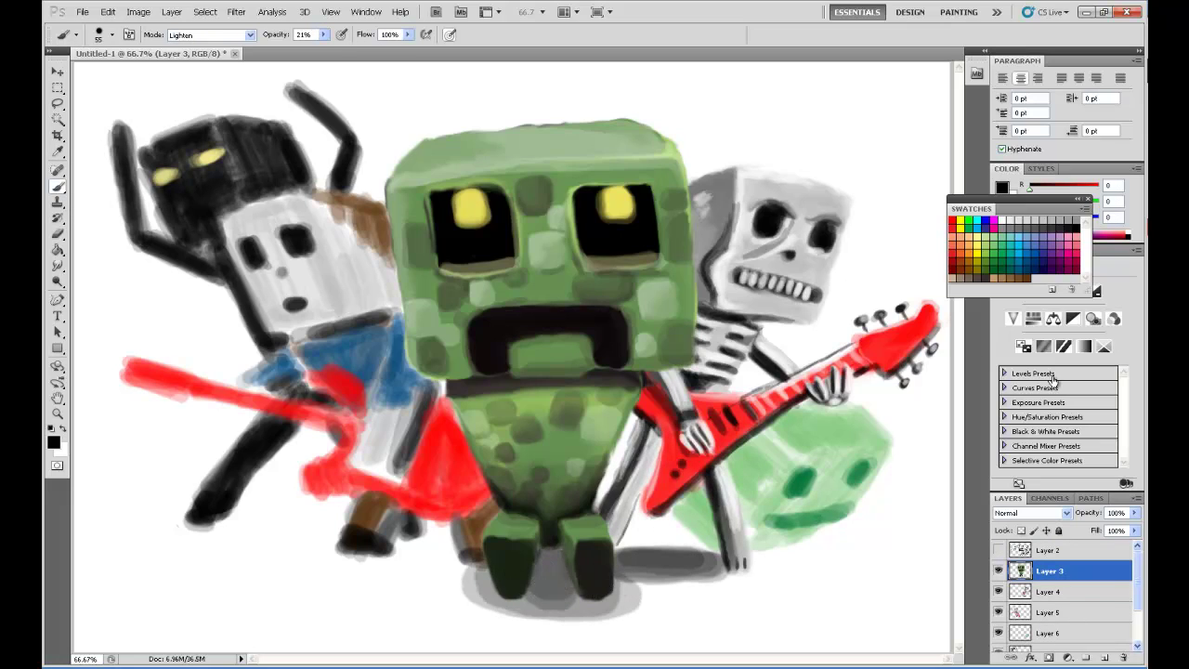
{"action": "left_click", "coordinate": [1047, 591]}
{"action": "scroll", "coordinate": [1059, 594], "scroll_direction": "down", "scroll_amount": 2}
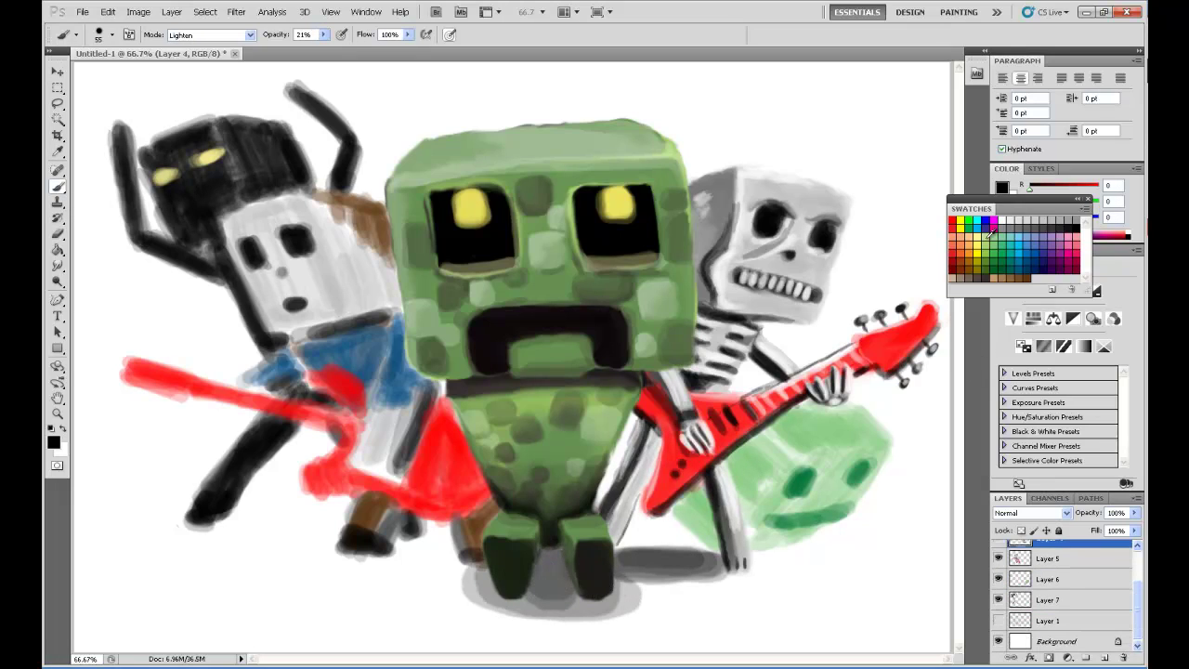
Pick light green and make Layer 6 visible and active for the slime.
{"action": "left_click", "coordinate": [595, 230], "text": "alt"}
{"action": "scroll", "coordinate": [1059, 585], "scroll_direction": "up", "scroll_amount": 1}
{"action": "left_click", "coordinate": [998, 592]}
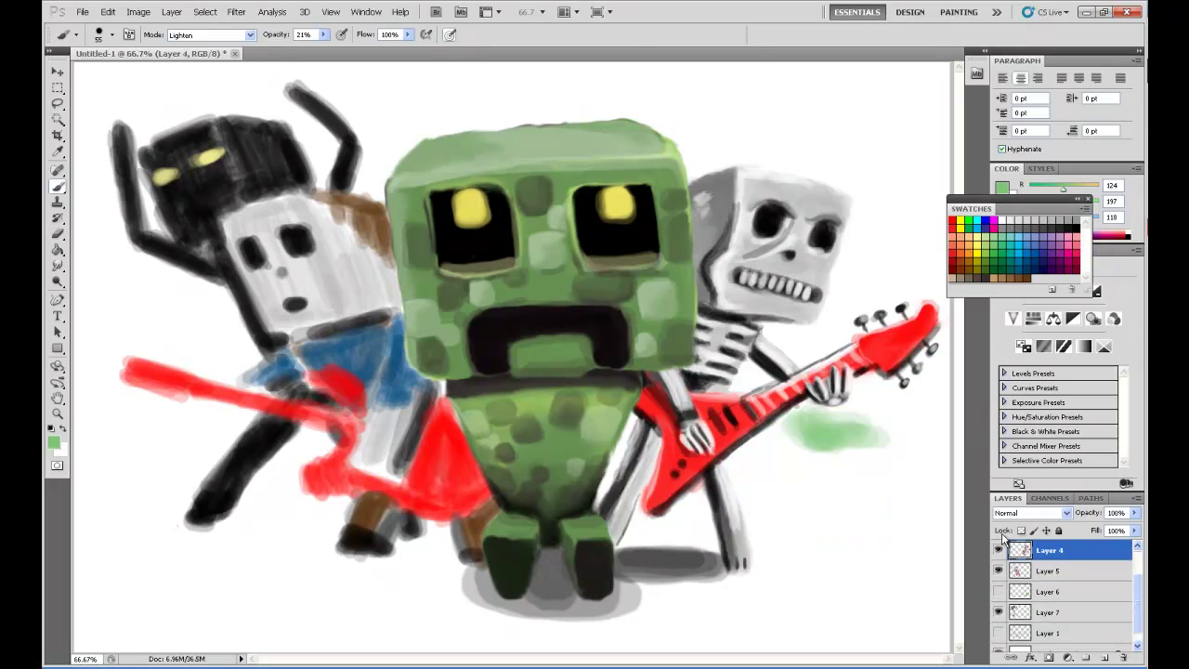
{"action": "key", "text": "e"}
{"action": "left_click", "coordinate": [1048, 592]}
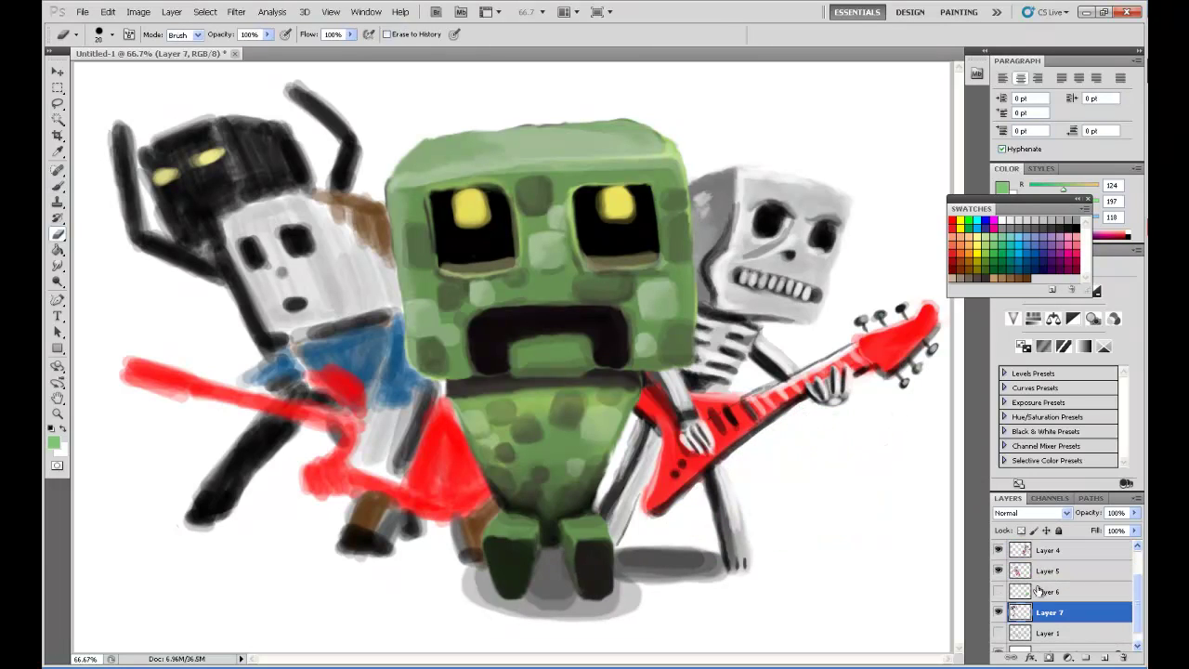
{"action": "left_click", "coordinate": [998, 592]}
{"action": "left_click", "coordinate": [57, 187]}
Paint light green to fill out the slime's body and add three bubble dabs beside it.
{"action": "mouse_move", "coordinate": [836, 437]}
{"action": "left_mouse_down"}
{"action": "mouse_move", "coordinate": [804, 411]}
{"action": "mouse_move", "coordinate": [766, 464]}
{"action": "left_mouse_up"}
{"action": "left_click_drag", "start_coordinate": [706, 502], "coordinate": [678, 530]}
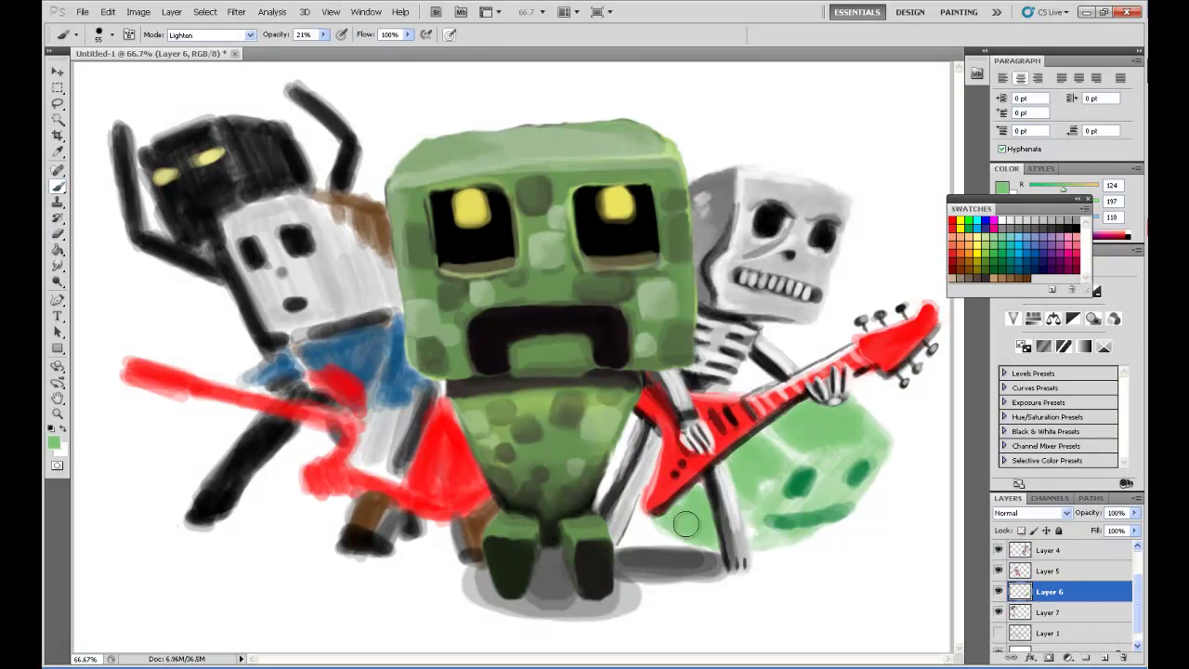
{"action": "mouse_move", "coordinate": [762, 539]}
{"action": "left_mouse_down"}
{"action": "mouse_move", "coordinate": [843, 519]}
{"action": "mouse_move", "coordinate": [656, 528]}
{"action": "left_mouse_up"}
{"action": "left_click", "coordinate": [892, 485]}
{"action": "left_click", "coordinate": [893, 535]}
{"action": "left_click", "coordinate": [894, 402]}
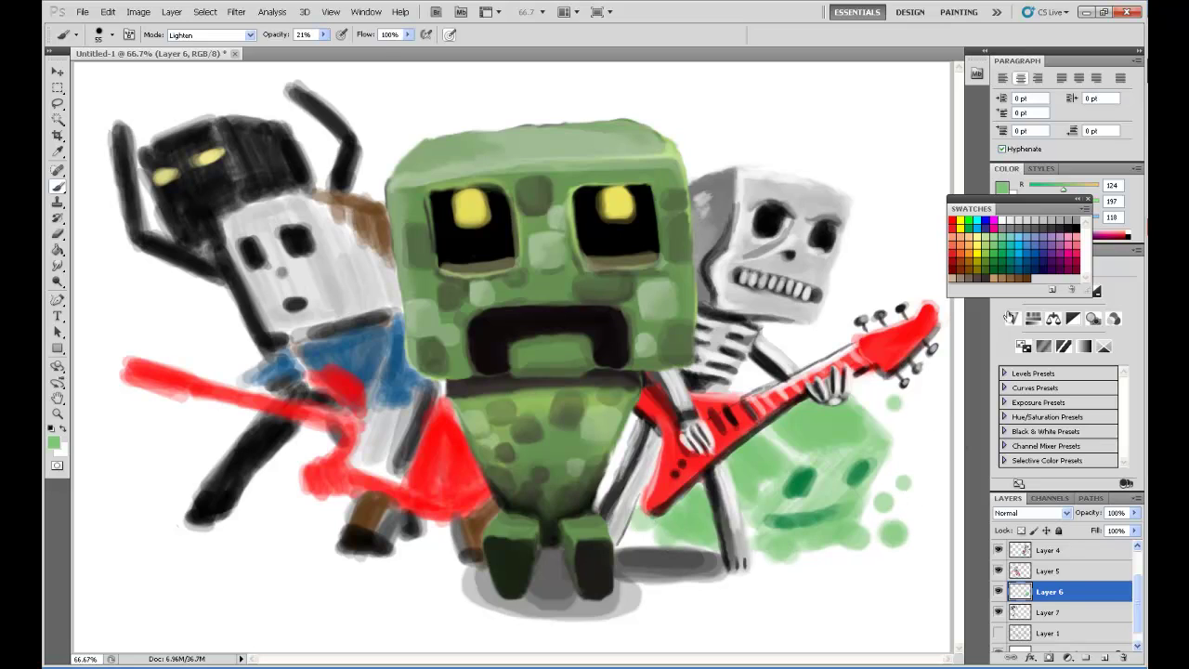
Switch to black in Darken mode and darken the slime with soft strokes.
{"action": "key", "text": "d"}
{"action": "left_click_drag", "start_coordinate": [323, 34], "coordinate": [316, 53]}
{"action": "left_click", "coordinate": [210, 34]}
{"action": "left_click", "coordinate": [204, 99]}
{"action": "mouse_move", "coordinate": [734, 445]}
{"action": "left_mouse_down"}
{"action": "mouse_move", "coordinate": [770, 483]}
{"action": "mouse_move", "coordinate": [696, 520]}
{"action": "mouse_move", "coordinate": [799, 427]}
{"action": "mouse_move", "coordinate": [849, 485]}
{"action": "mouse_move", "coordinate": [789, 520]}
{"action": "left_mouse_up"}
Shade the slime darker, then smudge its top edge, left edge, right eye and mouth.
{"action": "left_click_drag", "start_coordinate": [836, 474], "coordinate": [752, 465]}
{"action": "mouse_move", "coordinate": [706, 506]}
{"action": "left_mouse_down"}
{"action": "mouse_move", "coordinate": [790, 418]}
{"action": "mouse_move", "coordinate": [859, 429]}
{"action": "left_mouse_up"}
{"action": "key", "text": "r"}
{"action": "left_click_drag", "start_coordinate": [785, 464], "coordinate": [864, 485]}
{"action": "mouse_move", "coordinate": [771, 515]}
{"action": "left_mouse_down"}
{"action": "mouse_move", "coordinate": [813, 529]}
{"action": "mouse_move", "coordinate": [852, 506]}
{"action": "mouse_move", "coordinate": [753, 540]}
{"action": "mouse_move", "coordinate": [760, 492]}
{"action": "left_mouse_up"}
{"action": "left_click_drag", "start_coordinate": [771, 446], "coordinate": [752, 515]}
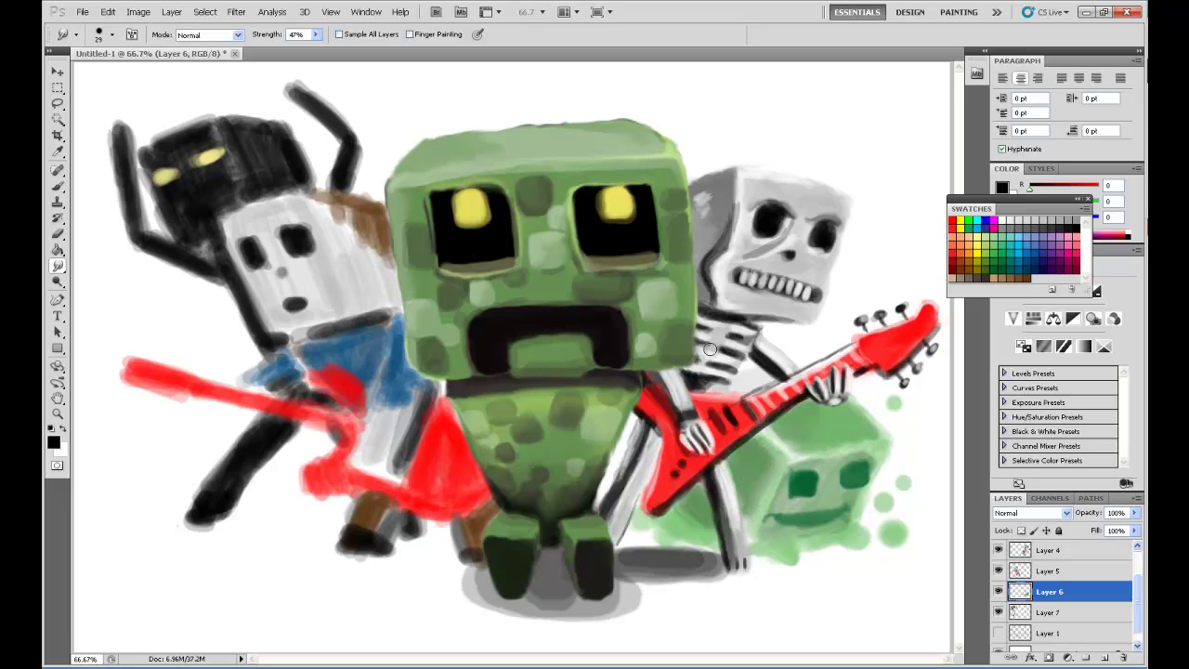
Smudge the slime's paint near the guitar and leg, smooth its lower edge and curve its mouth.
{"action": "left_click_drag", "start_coordinate": [771, 436], "coordinate": [743, 382]}
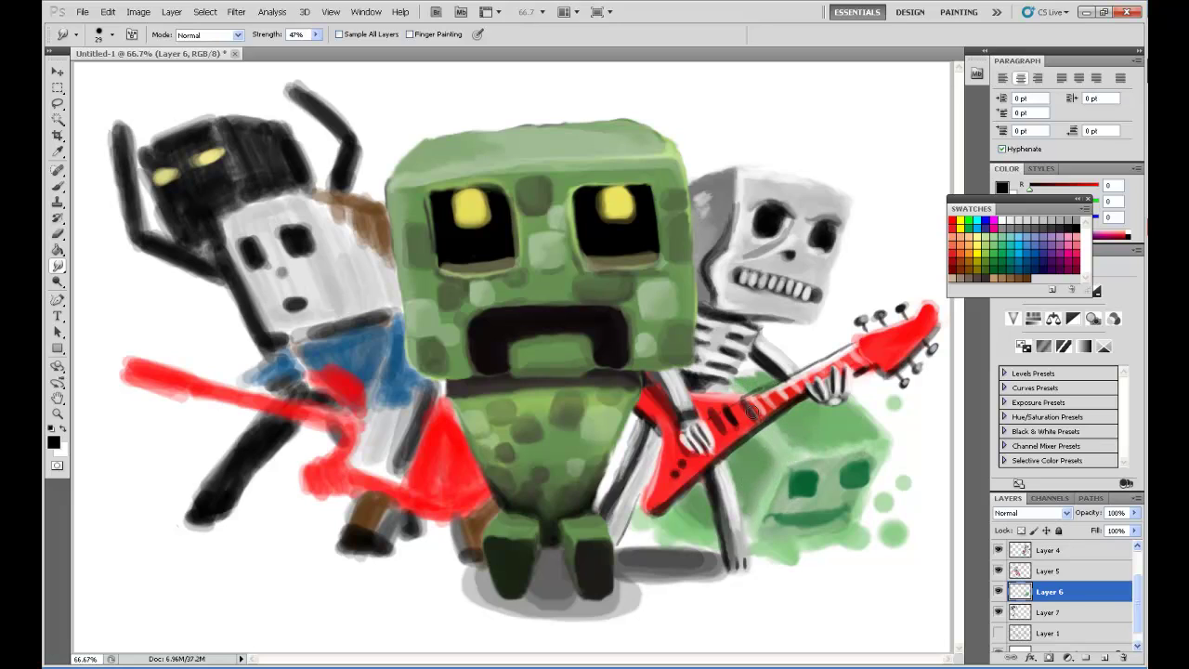
{"action": "left_click_drag", "start_coordinate": [852, 419], "coordinate": [790, 432]}
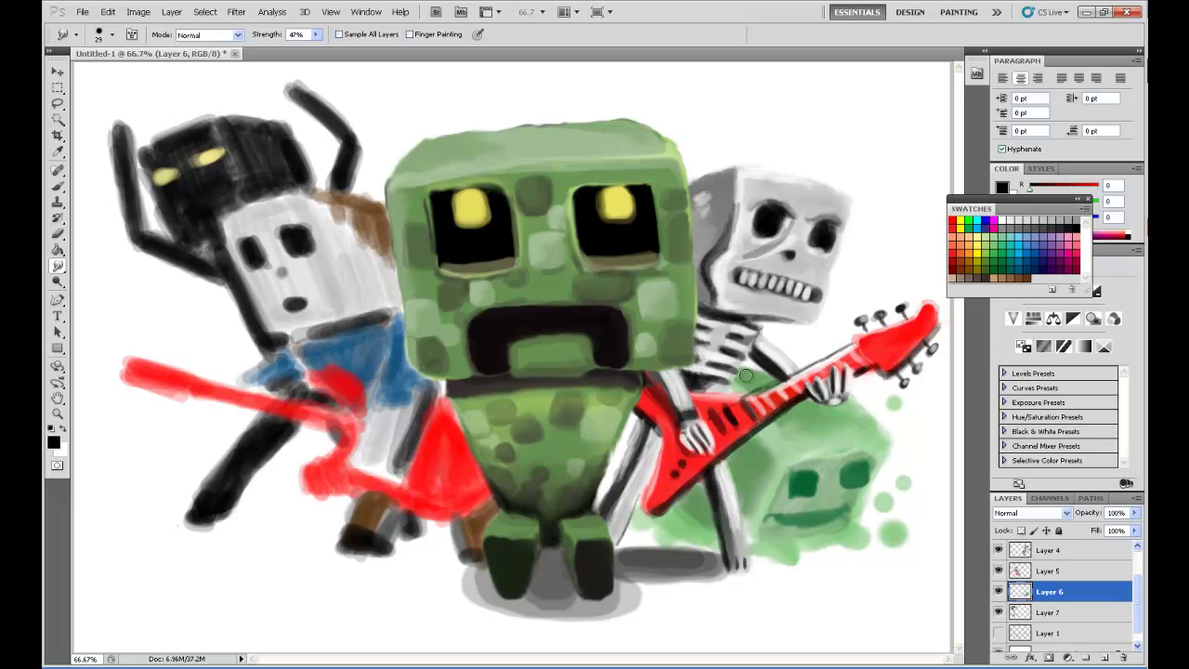
{"action": "mouse_move", "coordinate": [752, 494]}
{"action": "left_mouse_down"}
{"action": "mouse_move", "coordinate": [763, 484]}
{"action": "mouse_move", "coordinate": [669, 537]}
{"action": "mouse_move", "coordinate": [694, 512]}
{"action": "mouse_move", "coordinate": [623, 535]}
{"action": "left_mouse_up"}
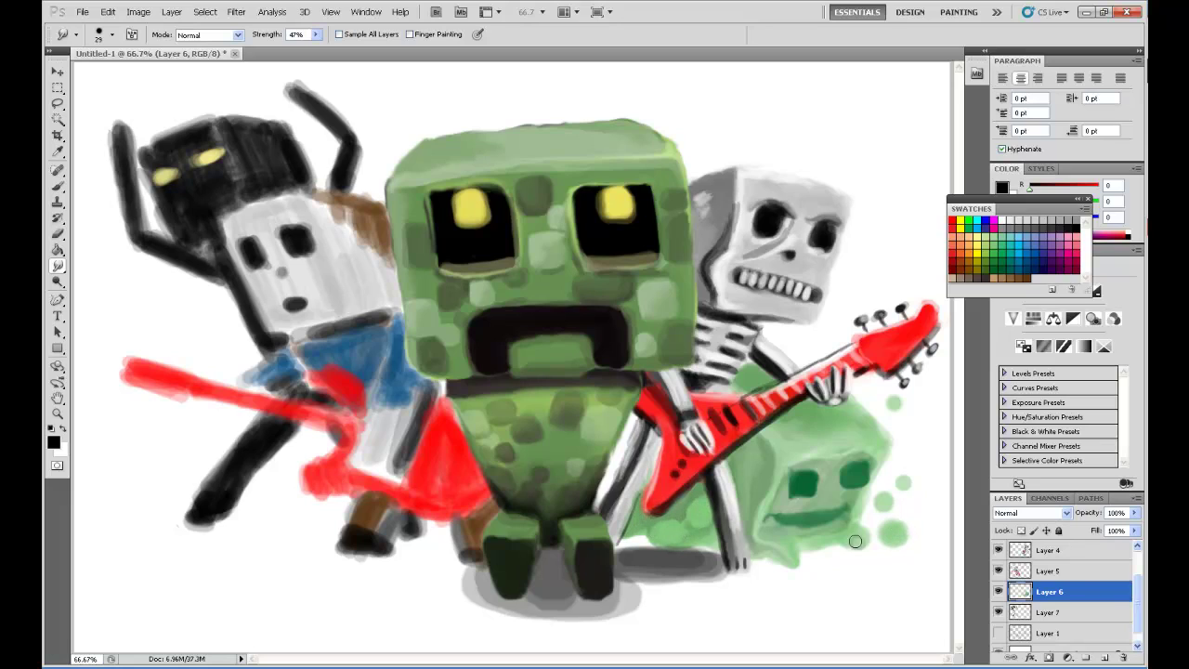
{"action": "mouse_move", "coordinate": [856, 541]}
{"action": "left_mouse_down"}
{"action": "mouse_move", "coordinate": [788, 559]}
{"action": "mouse_move", "coordinate": [817, 548]}
{"action": "left_mouse_up"}
{"action": "mouse_move", "coordinate": [869, 479]}
{"action": "left_mouse_down"}
{"action": "mouse_move", "coordinate": [792, 485]}
{"action": "mouse_move", "coordinate": [870, 460]}
{"action": "left_mouse_up"}
{"action": "mouse_move", "coordinate": [845, 497]}
{"action": "left_mouse_down"}
{"action": "mouse_move", "coordinate": [804, 484]}
{"action": "mouse_move", "coordinate": [767, 526]}
{"action": "left_mouse_up"}
Paint white highlights over the slime and its edges with a size-28 brush.
{"action": "left_click", "coordinate": [57, 185]}
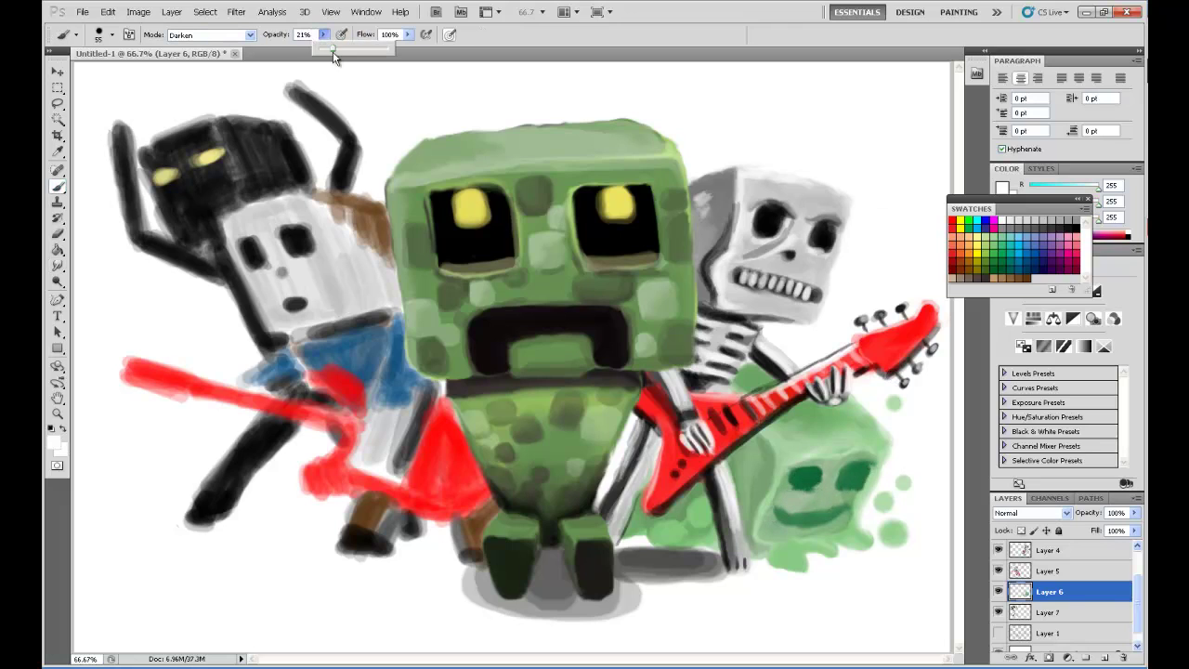
{"action": "key", "text": "x"}
{"action": "left_click_drag", "start_coordinate": [762, 390], "coordinate": [778, 437]}
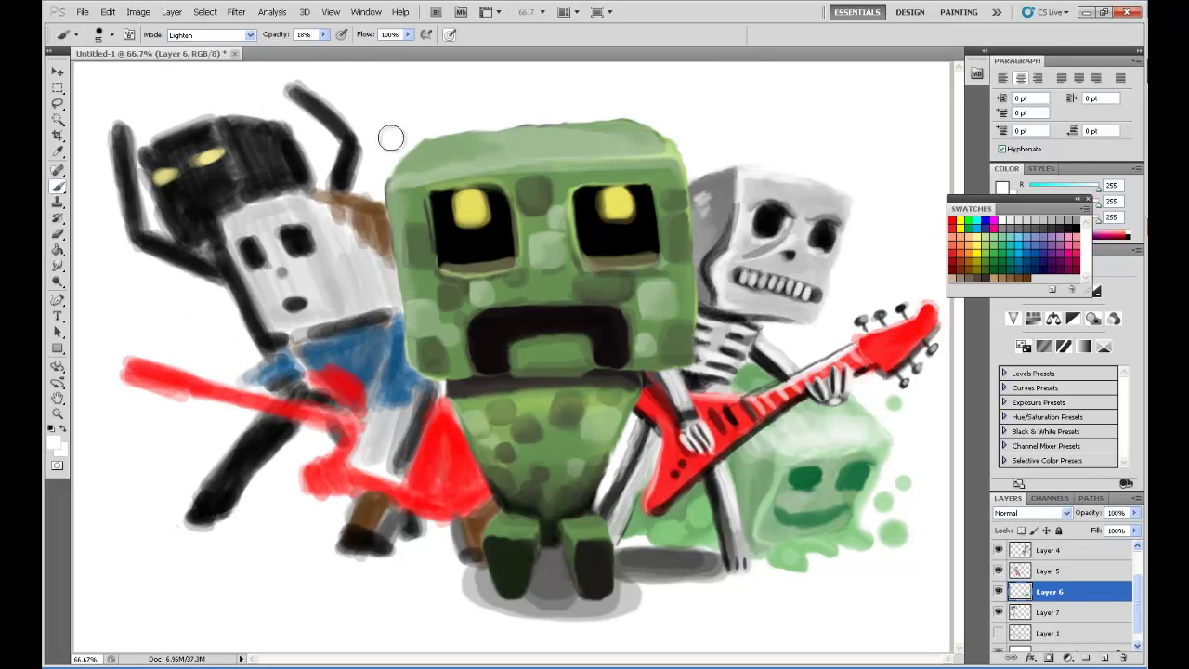
{"action": "left_click", "coordinate": [110, 35]}
{"action": "mouse_move", "coordinate": [665, 533]}
{"action": "left_mouse_down"}
{"action": "mouse_move", "coordinate": [698, 509]}
{"action": "mouse_move", "coordinate": [655, 534]}
{"action": "left_mouse_up"}
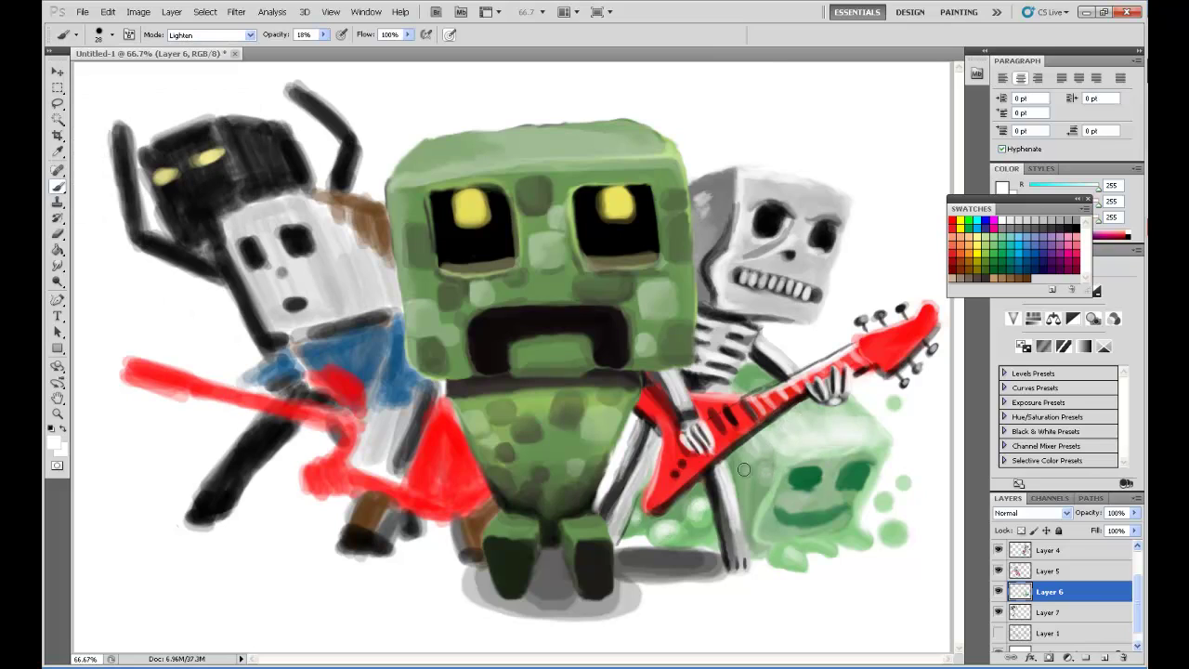
{"action": "mouse_move", "coordinate": [801, 557]}
{"action": "left_mouse_down"}
{"action": "mouse_move", "coordinate": [860, 535]}
{"action": "mouse_move", "coordinate": [907, 473]}
{"action": "mouse_move", "coordinate": [864, 427]}
{"action": "mouse_move", "coordinate": [845, 524]}
{"action": "mouse_move", "coordinate": [799, 510]}
{"action": "mouse_move", "coordinate": [848, 503]}
{"action": "mouse_move", "coordinate": [851, 483]}
{"action": "left_mouse_up"}
Paint a black Darken-mode shadow under the slime and smudge it soft.
{"action": "key", "text": "r"}
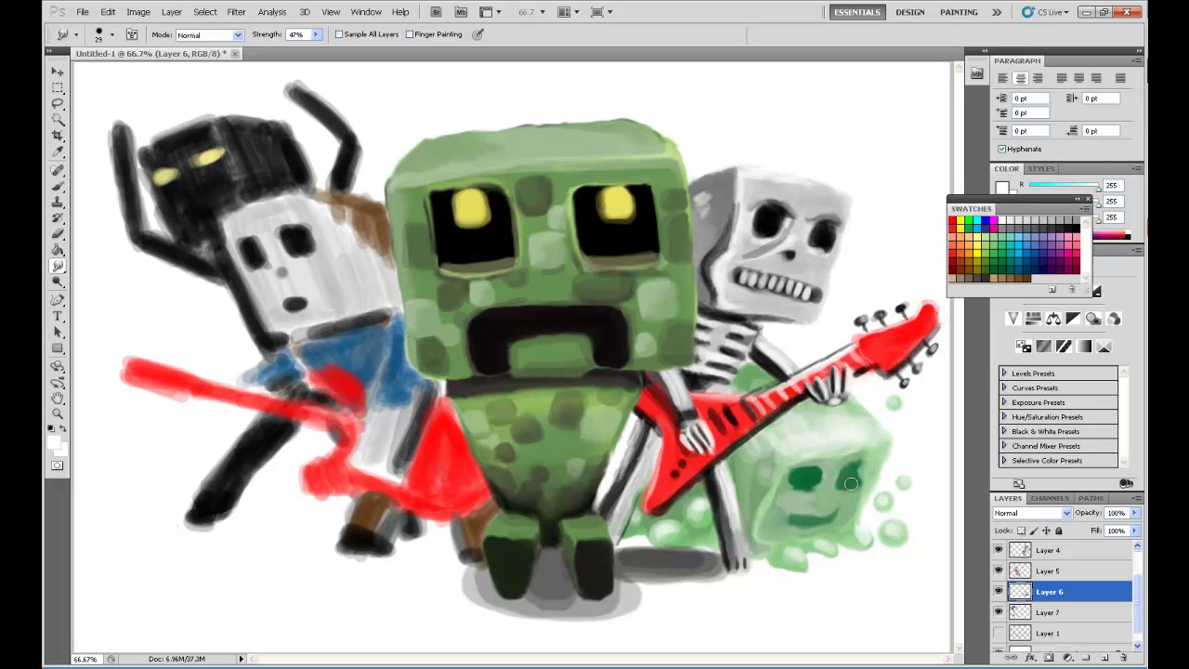
{"action": "left_click_drag", "start_coordinate": [783, 562], "coordinate": [761, 515]}
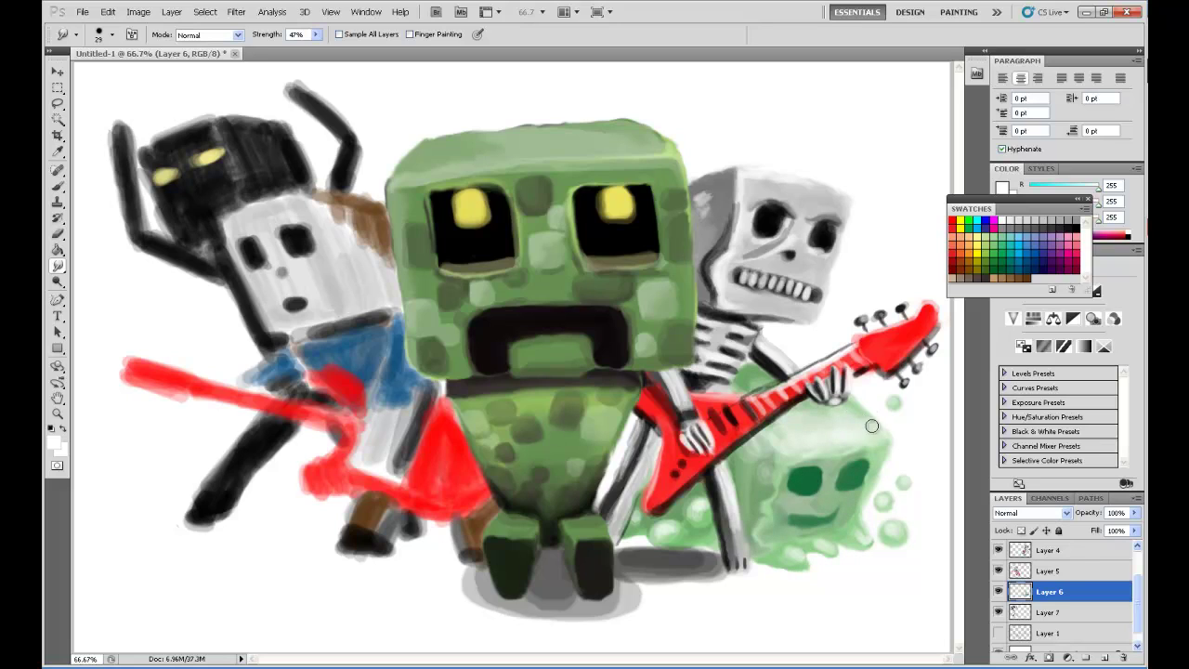
{"action": "left_click", "coordinate": [209, 34]}
{"action": "key", "text": "d"}
{"action": "key", "text": "b"}
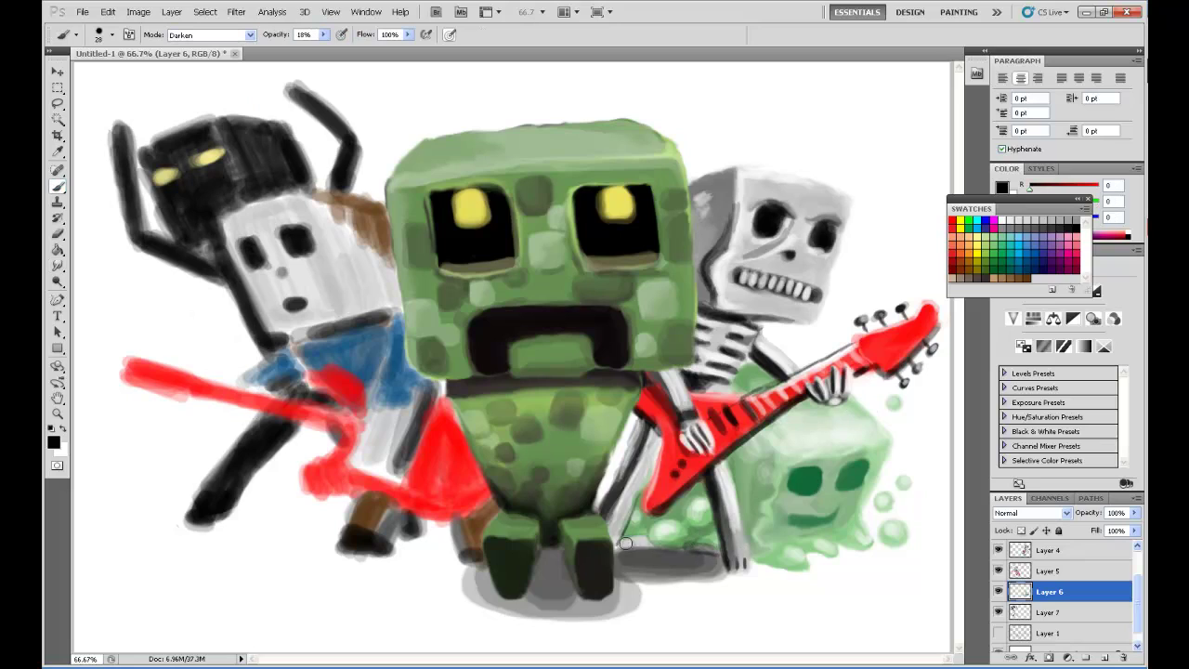
{"action": "mouse_move", "coordinate": [625, 542]}
{"action": "left_mouse_down"}
{"action": "mouse_move", "coordinate": [864, 555]}
{"action": "mouse_move", "coordinate": [748, 571]}
{"action": "mouse_move", "coordinate": [773, 574]}
{"action": "left_mouse_up"}
{"action": "key", "text": "r"}
{"action": "left_click_drag", "start_coordinate": [841, 546], "coordinate": [808, 557]}
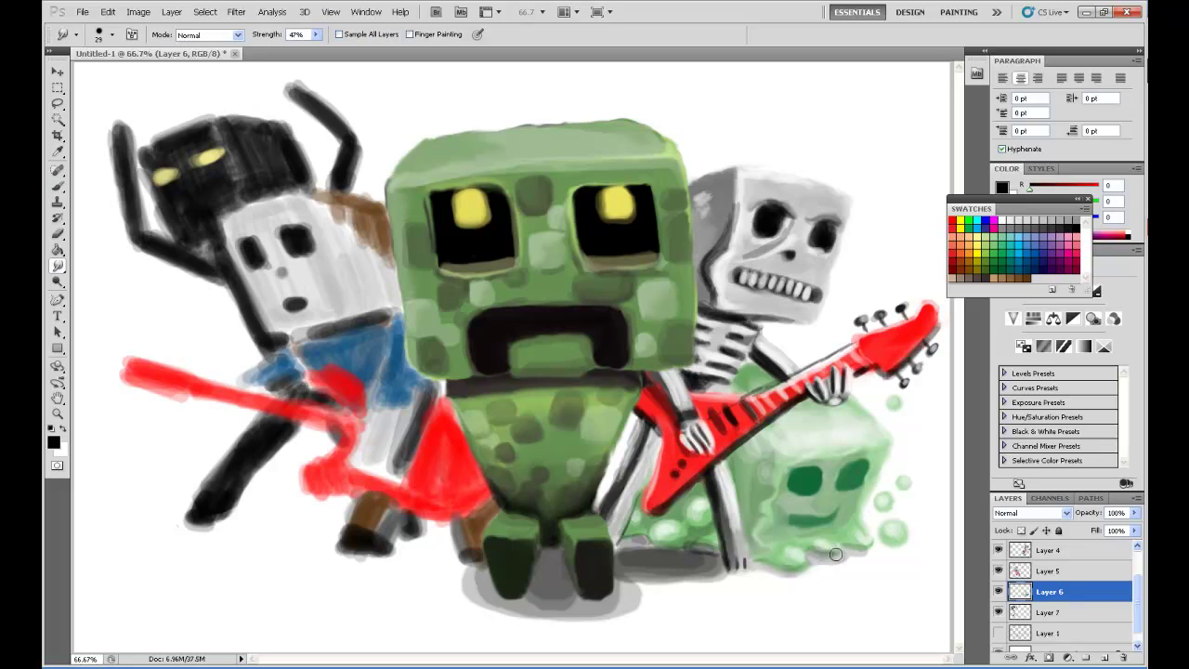
{"action": "left_click_drag", "start_coordinate": [706, 553], "coordinate": [641, 543]}
Dab pink at the slime's bottom right and just below it.
{"action": "left_click", "coordinate": [1085, 228]}
{"action": "key", "text": "b"}
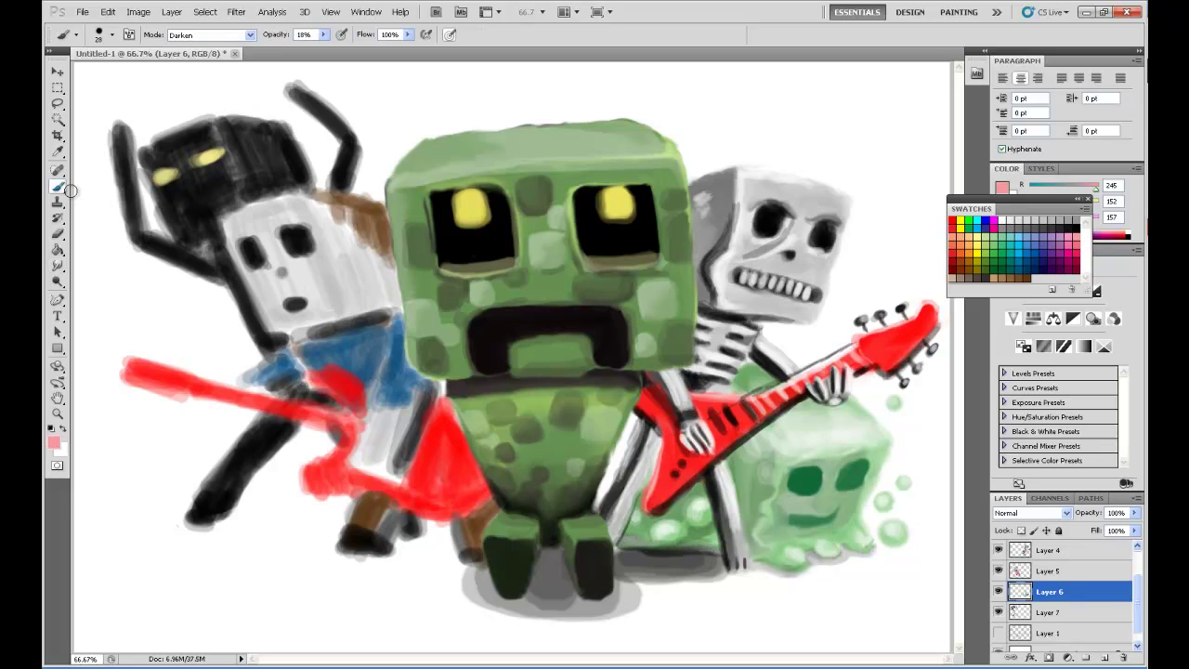
{"action": "left_click_drag", "start_coordinate": [882, 553], "coordinate": [908, 556]}
{"action": "left_click_drag", "start_coordinate": [808, 559], "coordinate": [909, 557]}
Darken the slime's mouth and eyes with black at 9% opacity.
{"action": "key", "text": "d"}
{"action": "key", "text": "0"}
{"action": "key", "text": "9"}
{"action": "left_click_drag", "start_coordinate": [833, 517], "coordinate": [797, 518]}
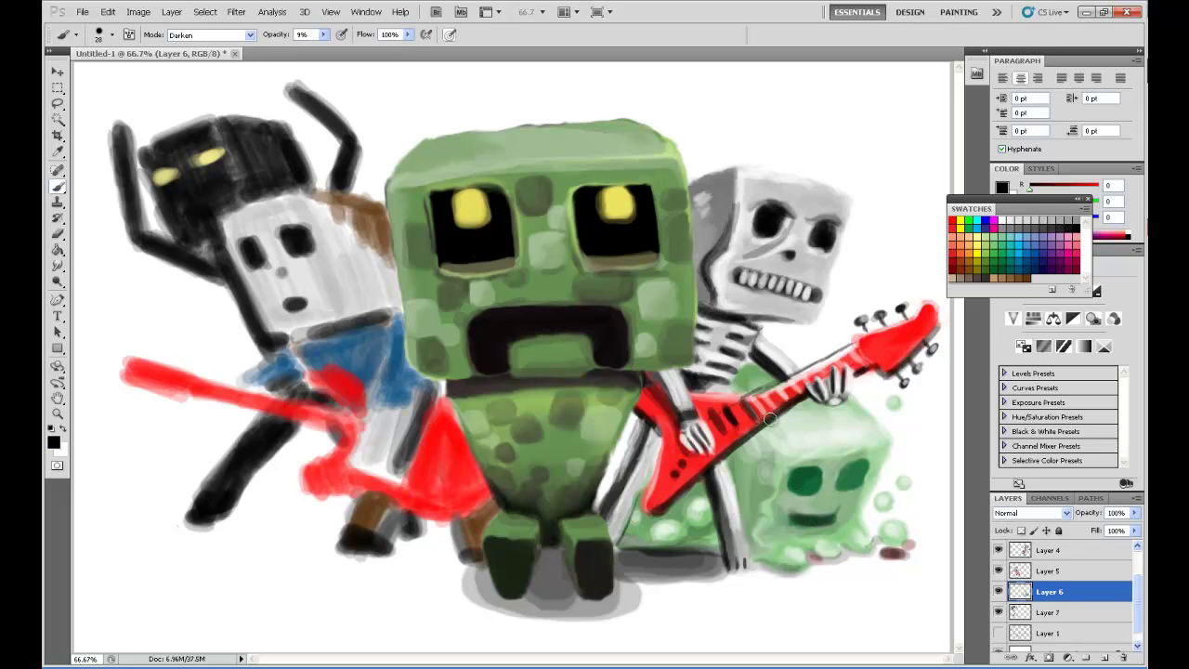
{"action": "mouse_move", "coordinate": [799, 469]}
{"action": "left_mouse_down"}
{"action": "mouse_move", "coordinate": [818, 492]}
{"action": "mouse_move", "coordinate": [862, 487]}
{"action": "left_mouse_up"}
{"action": "key", "text": "x"}
{"action": "left_click", "coordinate": [111, 34]}
Brighten the slime's upper-left body with an 11 px Lighten brush at 24% opacity.
{"action": "left_click_drag", "start_coordinate": [82, 71], "coordinate": [108, 69]}
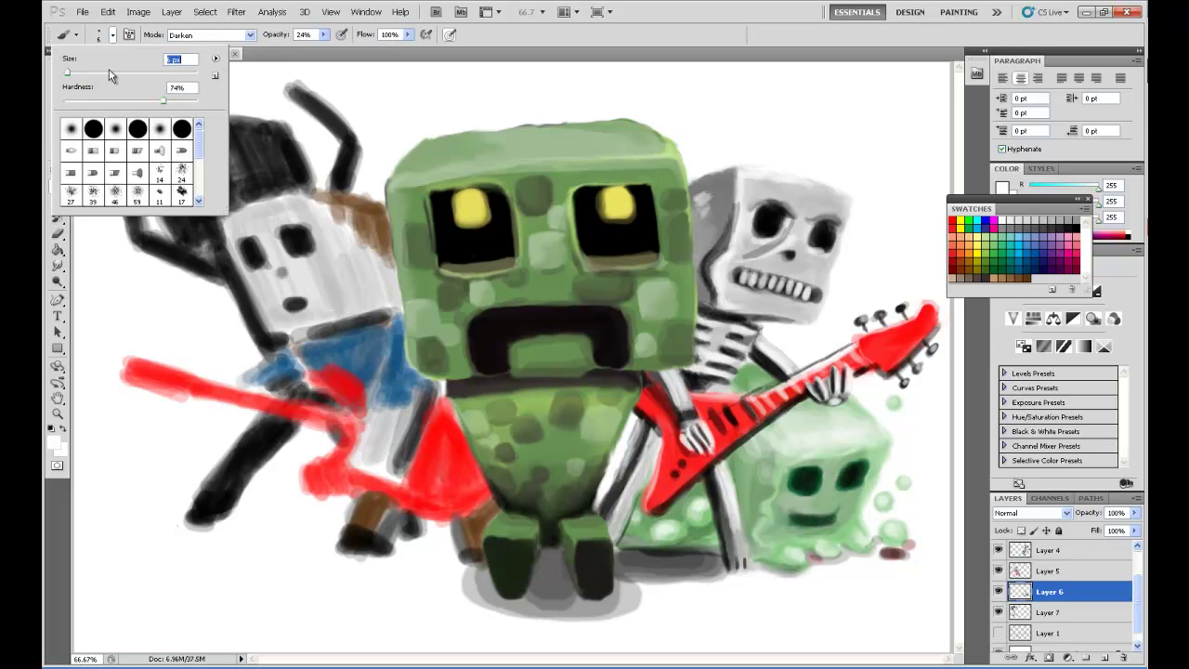
{"action": "key", "text": "Return"}
{"action": "left_click", "coordinate": [211, 35]}
{"action": "left_click", "coordinate": [185, 216]}
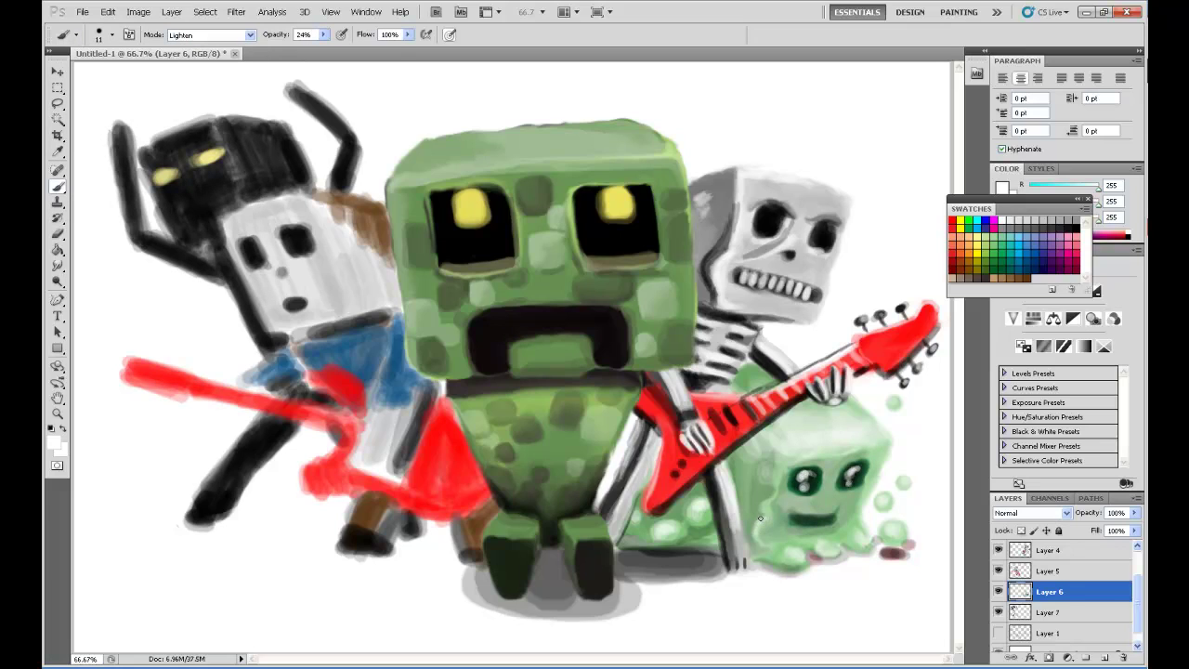
{"action": "mouse_move", "coordinate": [762, 506]}
{"action": "left_mouse_down"}
{"action": "mouse_move", "coordinate": [790, 455]}
{"action": "mouse_move", "coordinate": [860, 444]}
{"action": "left_mouse_up"}
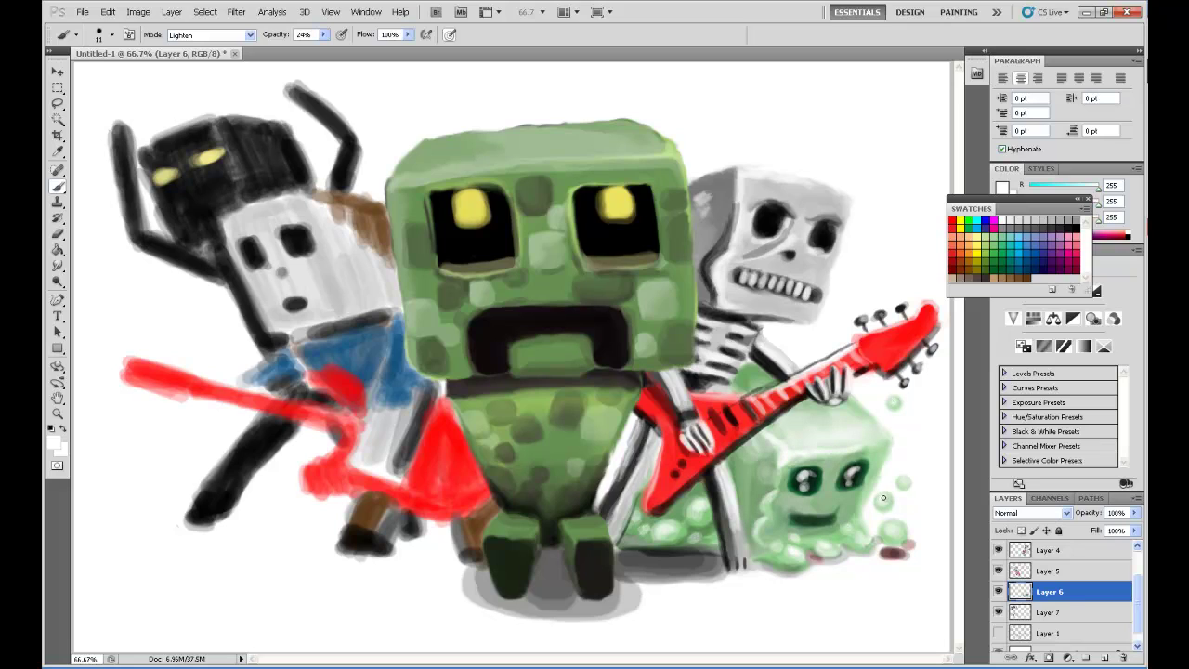
Faintly shade the slime's lower and right edges in black, Darken mode, 6% opacity.
{"action": "left_click", "coordinate": [211, 35]}
{"action": "left_click", "coordinate": [195, 65]}
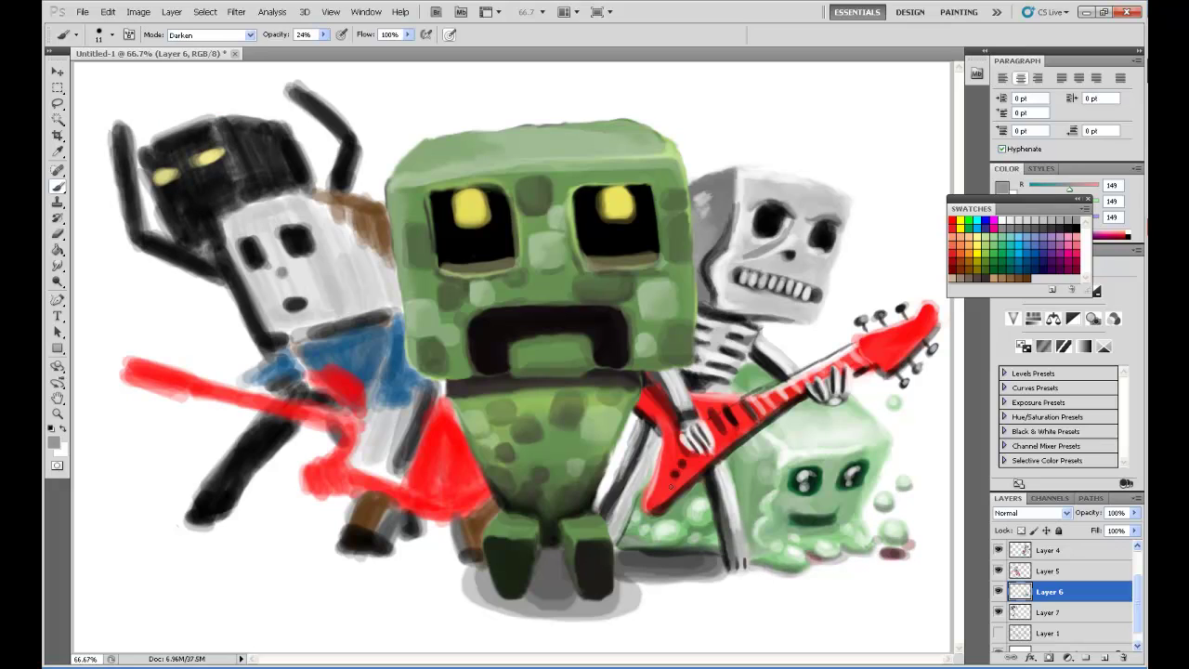
{"action": "key", "text": "r"}
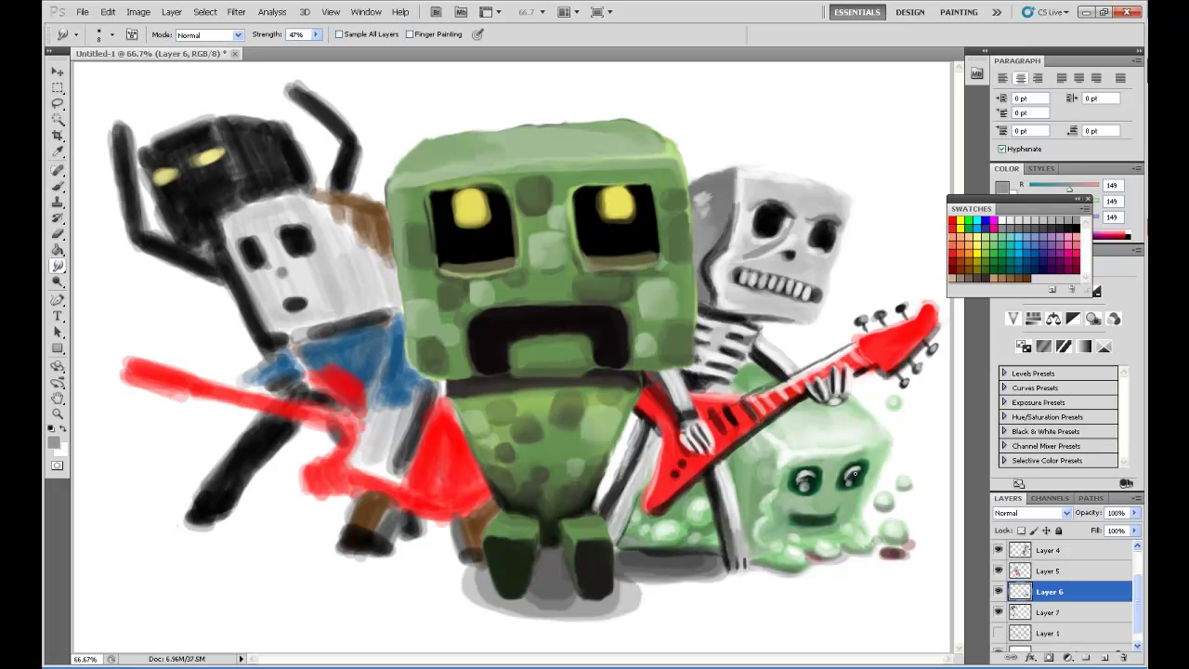
{"action": "key", "text": "d"}
{"action": "key", "text": "b"}
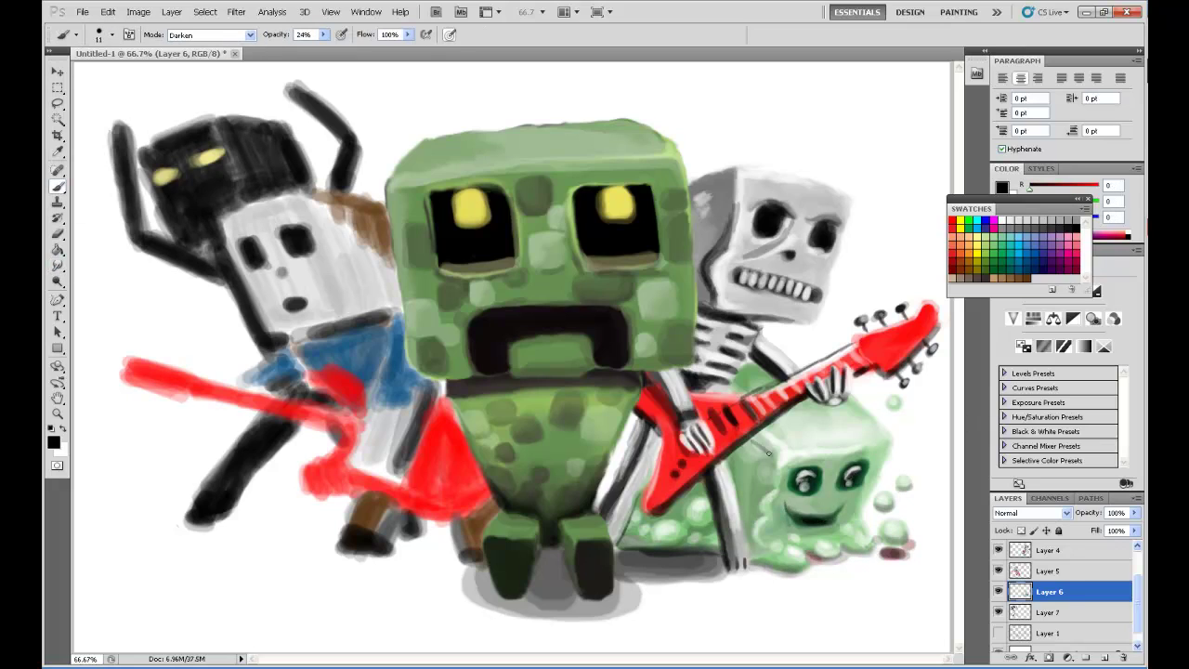
{"action": "key", "text": "0"}
{"action": "key", "text": "6"}
{"action": "mouse_move", "coordinate": [688, 537]}
{"action": "left_mouse_down"}
{"action": "mouse_move", "coordinate": [655, 541]}
{"action": "mouse_move", "coordinate": [710, 530]}
{"action": "mouse_move", "coordinate": [647, 516]}
{"action": "left_mouse_up"}
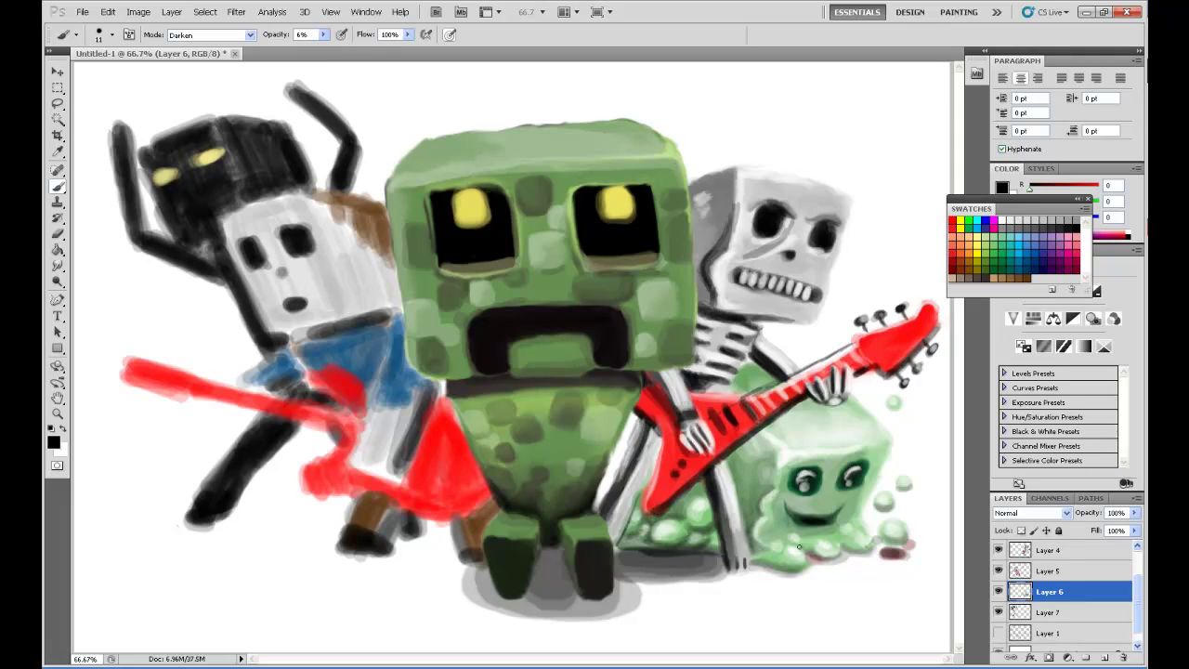
{"action": "mouse_move", "coordinate": [799, 546]}
{"action": "left_mouse_down"}
{"action": "mouse_move", "coordinate": [766, 565]}
{"action": "mouse_move", "coordinate": [882, 532]}
{"action": "mouse_move", "coordinate": [906, 486]}
{"action": "left_mouse_up"}
{"action": "mouse_move", "coordinate": [894, 409]}
{"action": "left_mouse_down"}
{"action": "mouse_move", "coordinate": [847, 517]}
{"action": "mouse_move", "coordinate": [789, 535]}
{"action": "left_mouse_up"}
Return to white paint in Lighten mode and zoom out to view the whole picture.
{"action": "key", "text": "x"}
{"action": "key", "text": "shift+alt+g"}
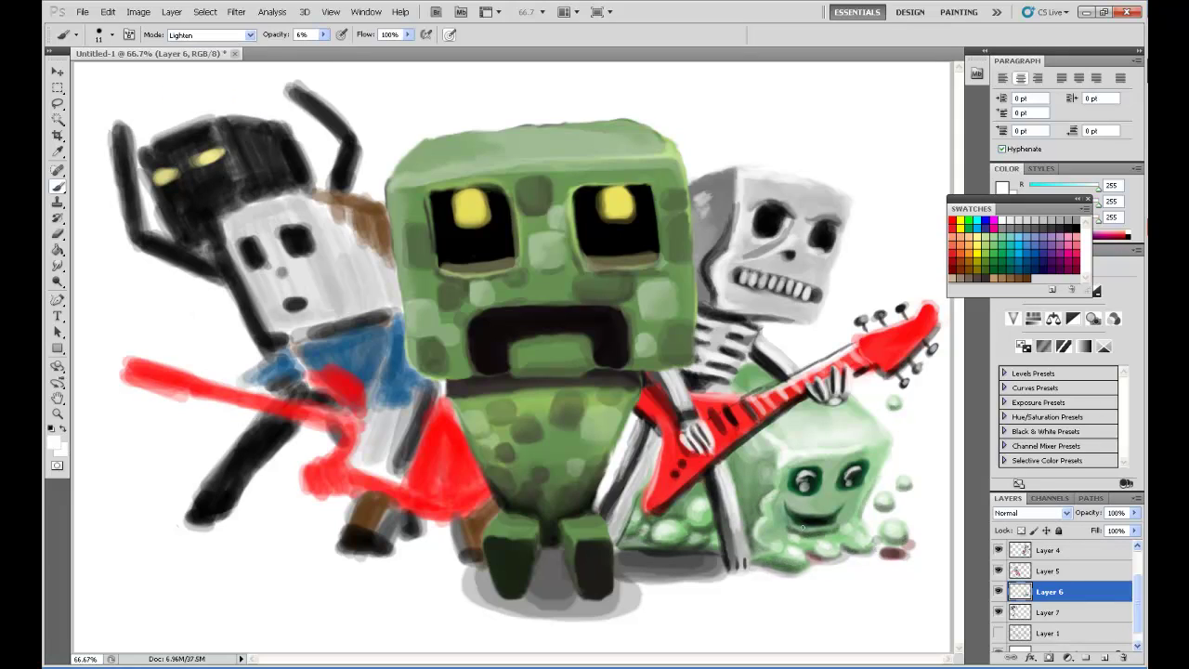
{"action": "key", "text": "ctrl+minus"}
{"action": "key", "text": "x"}
{"action": "key", "text": "shift+alt+k"}
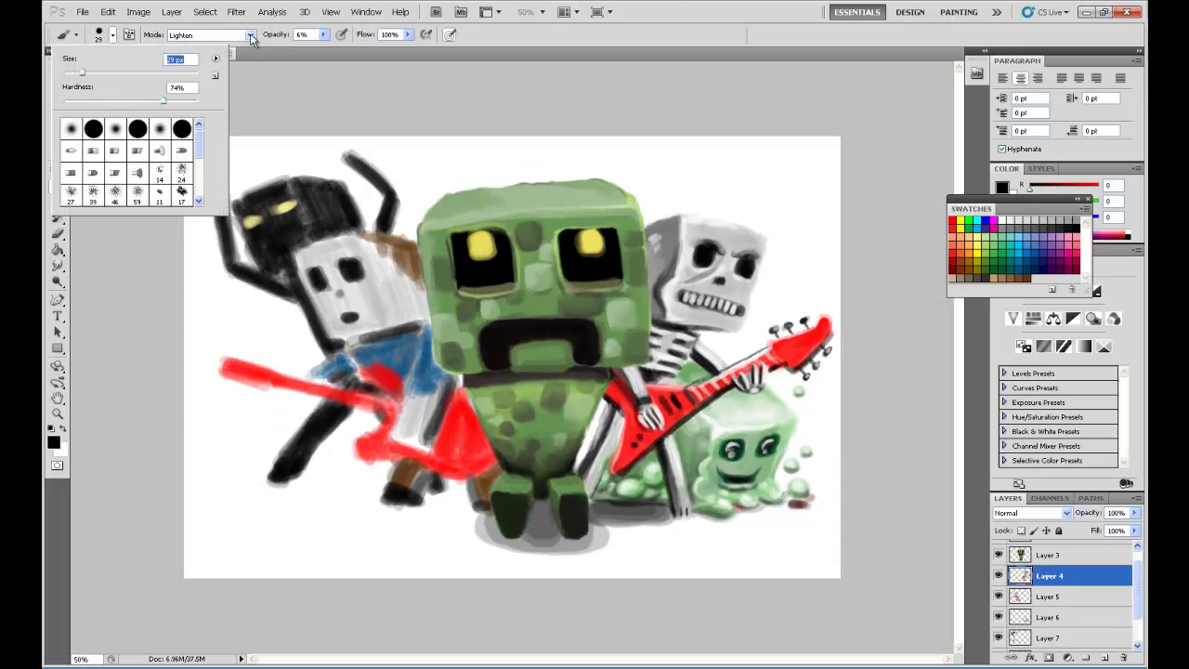
On Layer 5, smudge the brown hair down over the white head.
{"action": "left_click", "coordinate": [1008, 599]}
{"action": "key", "text": "r"}
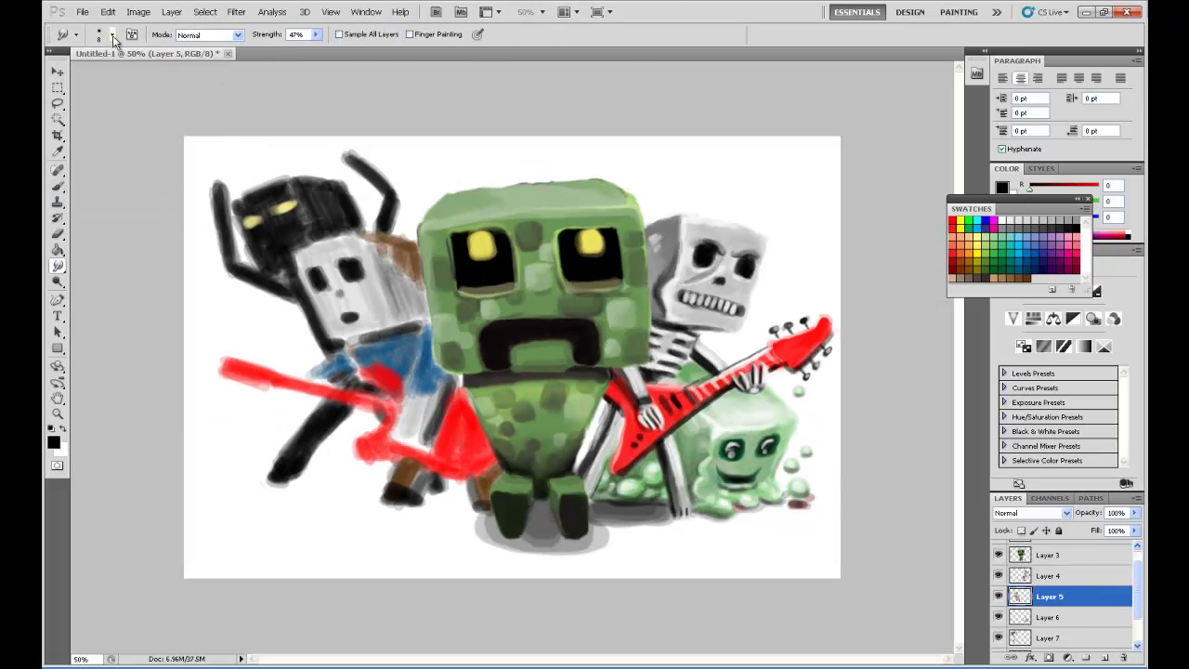
{"action": "mouse_move", "coordinate": [394, 277]}
{"action": "left_mouse_down"}
{"action": "mouse_move", "coordinate": [418, 307]}
{"action": "mouse_move", "coordinate": [378, 247]}
{"action": "mouse_move", "coordinate": [306, 255]}
{"action": "mouse_move", "coordinate": [352, 234]}
{"action": "mouse_move", "coordinate": [298, 253]}
{"action": "mouse_move", "coordinate": [383, 242]}
{"action": "mouse_move", "coordinate": [405, 266]}
{"action": "left_mouse_up"}
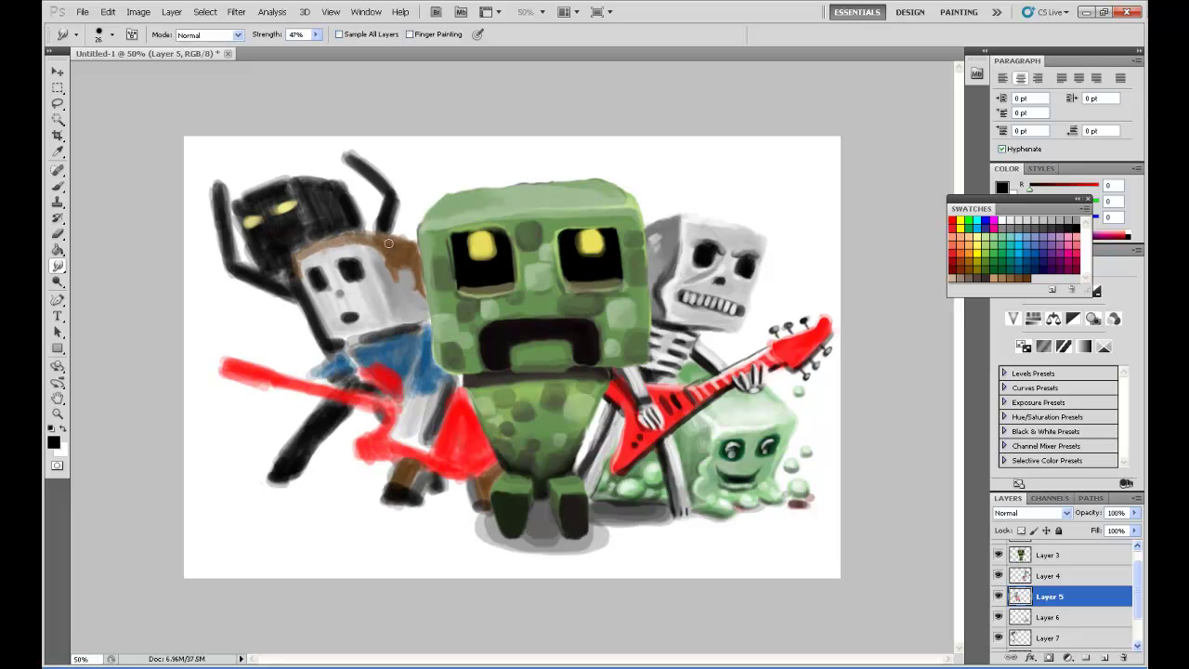
{"action": "mouse_move", "coordinate": [353, 238]}
{"action": "left_mouse_down"}
{"action": "mouse_move", "coordinate": [395, 275]}
{"action": "mouse_move", "coordinate": [387, 291]}
{"action": "mouse_move", "coordinate": [408, 333]}
{"action": "mouse_move", "coordinate": [353, 344]}
{"action": "mouse_move", "coordinate": [415, 342]}
{"action": "mouse_move", "coordinate": [429, 444]}
{"action": "mouse_move", "coordinate": [450, 385]}
{"action": "mouse_move", "coordinate": [435, 334]}
{"action": "mouse_move", "coordinate": [420, 409]}
{"action": "mouse_move", "coordinate": [427, 448]}
{"action": "mouse_move", "coordinate": [412, 443]}
{"action": "mouse_move", "coordinate": [437, 469]}
{"action": "mouse_move", "coordinate": [421, 499]}
{"action": "mouse_move", "coordinate": [374, 447]}
{"action": "mouse_move", "coordinate": [399, 427]}
{"action": "mouse_move", "coordinate": [384, 442]}
{"action": "left_mouse_up"}
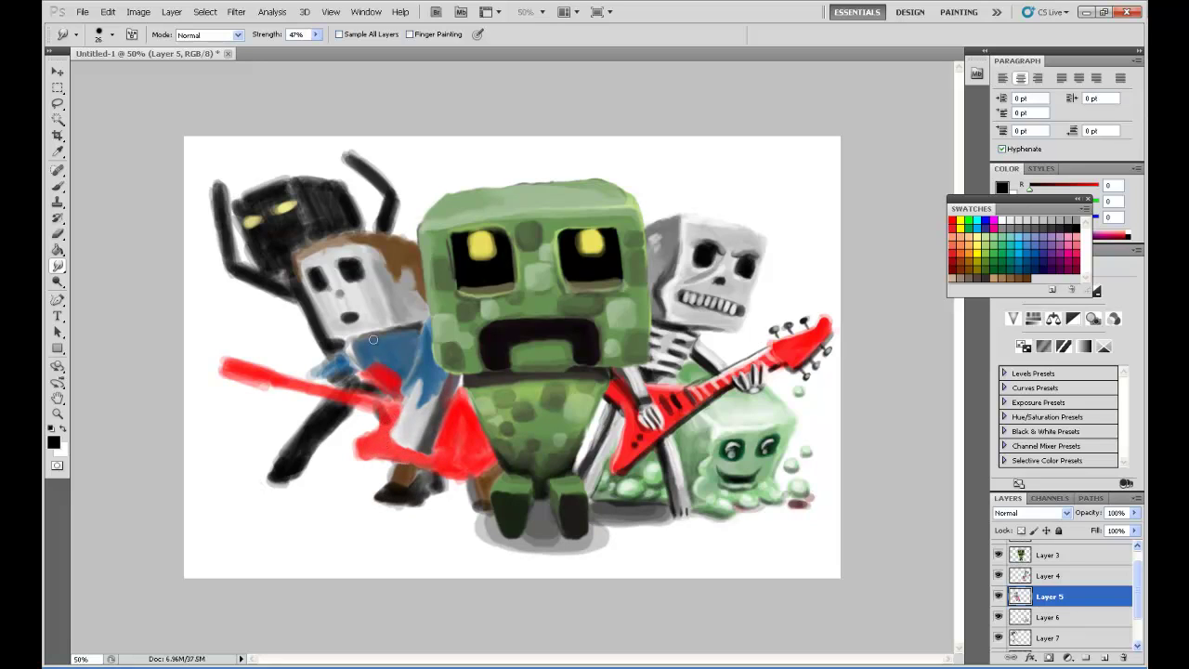
Smudge the left red guitar's neck and body into a new shape.
{"action": "left_click", "coordinate": [385, 408], "text": "ctrl"}
{"action": "left_click", "coordinate": [285, 379], "text": "ctrl"}
{"action": "mouse_move", "coordinate": [395, 392]}
{"action": "left_mouse_down"}
{"action": "mouse_move", "coordinate": [362, 425]}
{"action": "mouse_move", "coordinate": [279, 388]}
{"action": "mouse_move", "coordinate": [341, 381]}
{"action": "mouse_move", "coordinate": [325, 374]}
{"action": "mouse_move", "coordinate": [262, 375]}
{"action": "mouse_move", "coordinate": [230, 358]}
{"action": "mouse_move", "coordinate": [259, 385]}
{"action": "mouse_move", "coordinate": [231, 361]}
{"action": "left_mouse_up"}
Sample the guitar's red and paint the left guitar body solid at 100% opacity.
{"action": "key", "text": "b"}
{"action": "left_click", "coordinate": [377, 442], "text": "alt"}
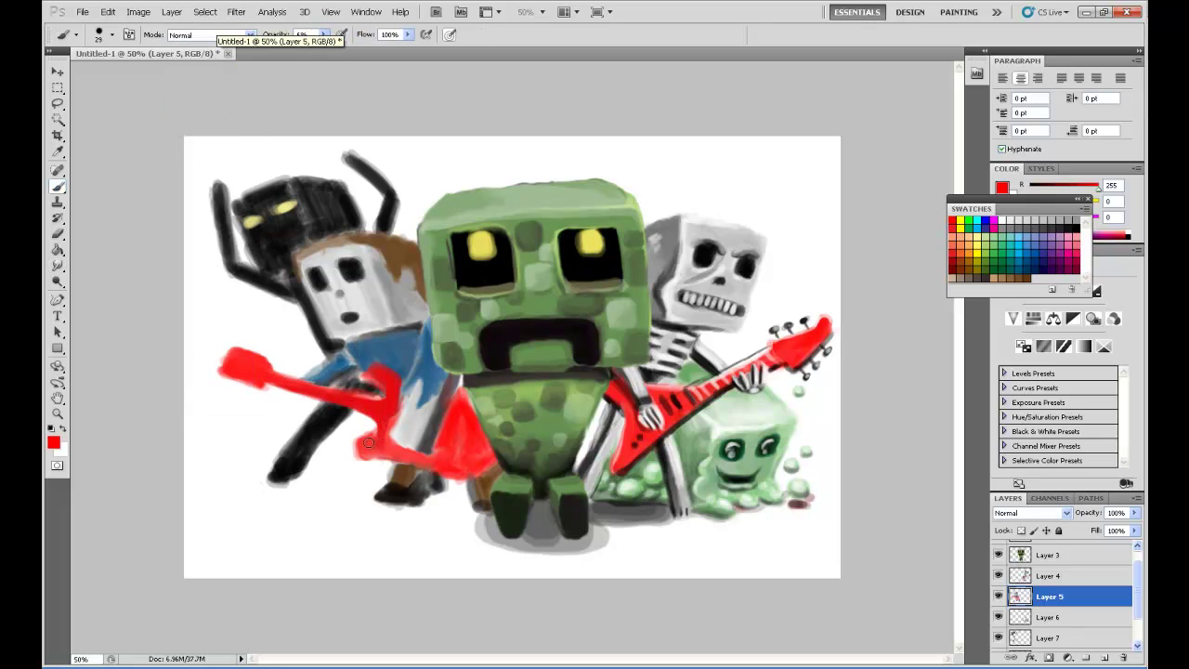
{"action": "left_click", "coordinate": [460, 440], "text": "alt"}
{"action": "key", "text": "0"}
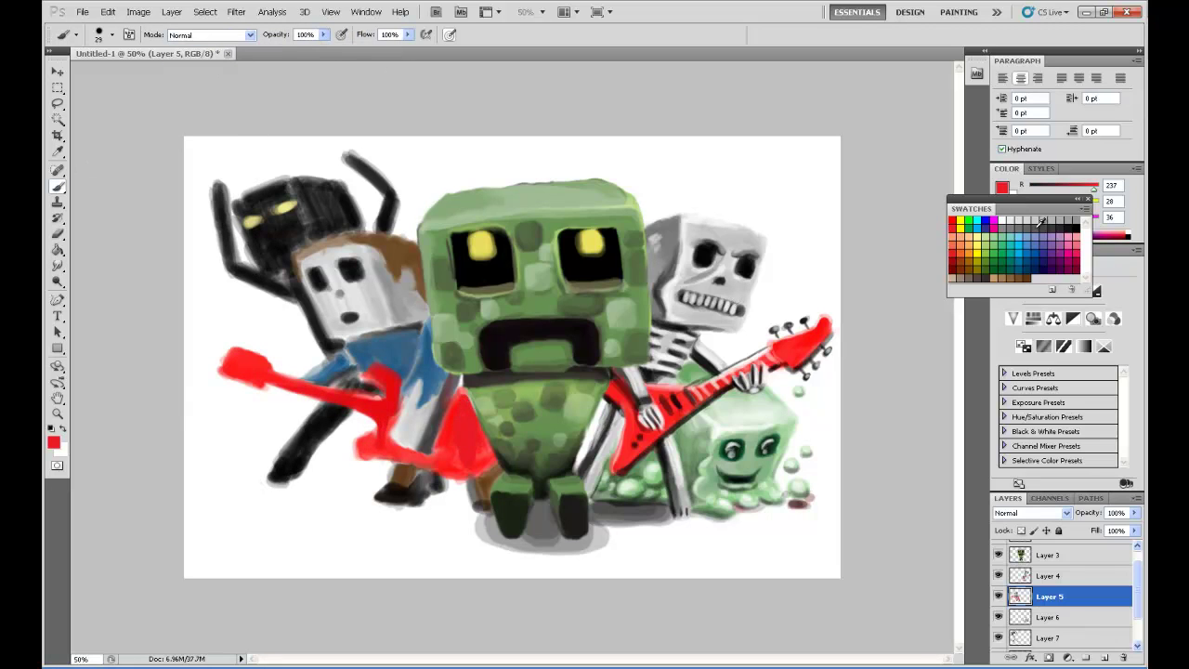
{"action": "mouse_move", "coordinate": [483, 446]}
{"action": "left_mouse_down"}
{"action": "mouse_move", "coordinate": [408, 463]}
{"action": "mouse_move", "coordinate": [398, 403]}
{"action": "mouse_move", "coordinate": [223, 372]}
{"action": "mouse_move", "coordinate": [370, 406]}
{"action": "left_mouse_up"}
Paint blue eyes on Steve's face and soften the face's left edge.
{"action": "key", "text": "r"}
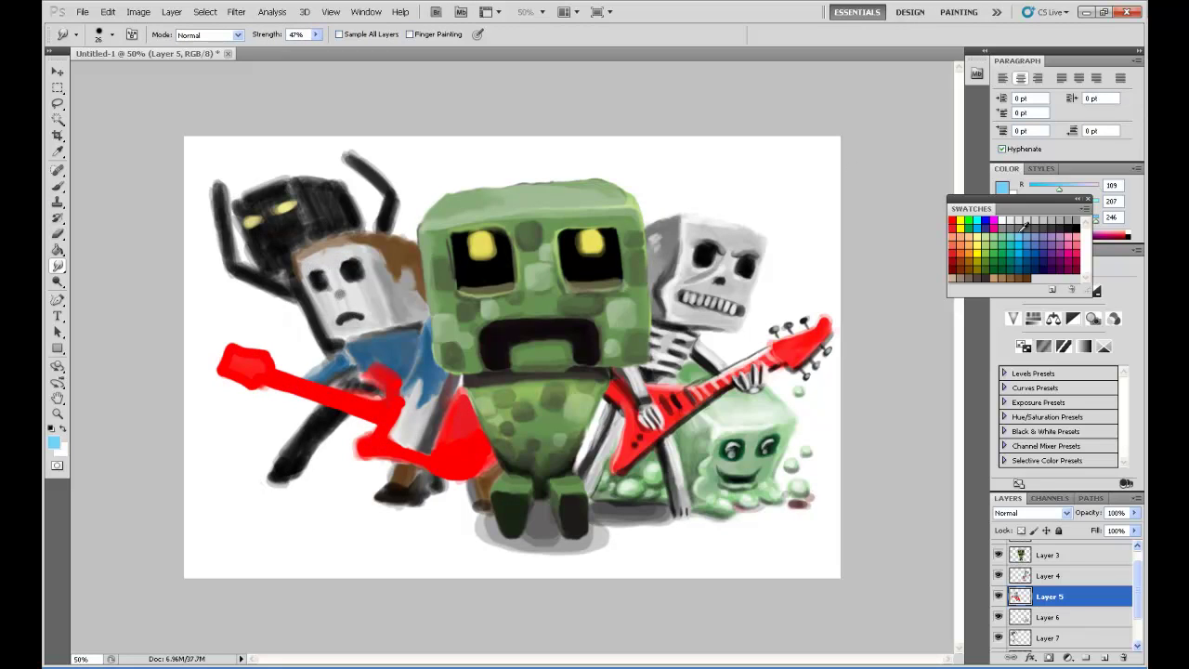
{"action": "key", "text": "b"}
{"action": "left_click_drag", "start_coordinate": [353, 268], "coordinate": [323, 281]}
{"action": "key", "text": "r"}
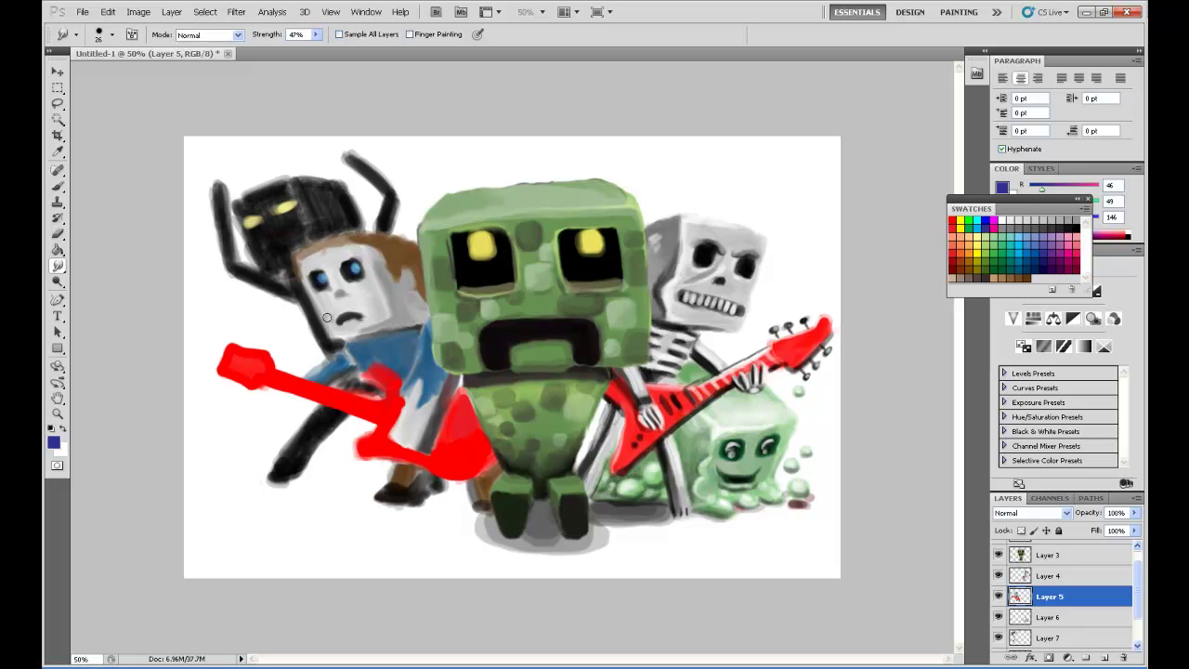
{"action": "left_click_drag", "start_coordinate": [311, 302], "coordinate": [321, 248]}
Smudge the collar on Steve's shirt.
{"action": "key", "text": "b"}
{"action": "key", "text": "d"}
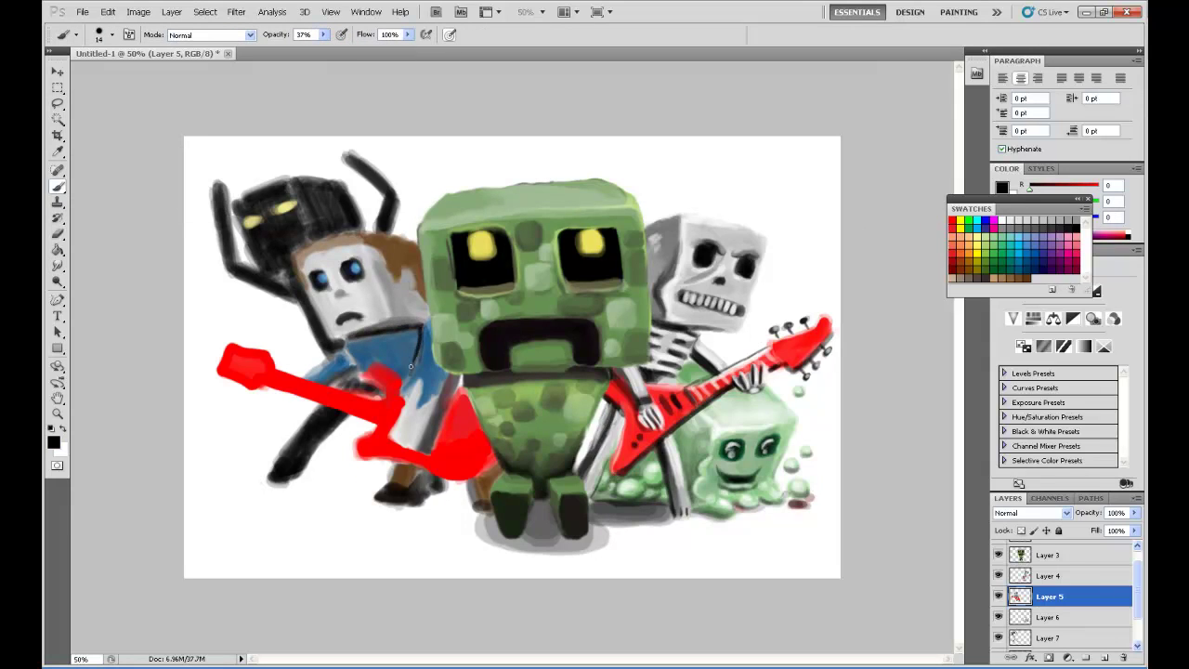
{"action": "key", "text": "r"}
{"action": "left_click_drag", "start_coordinate": [373, 336], "coordinate": [366, 339]}
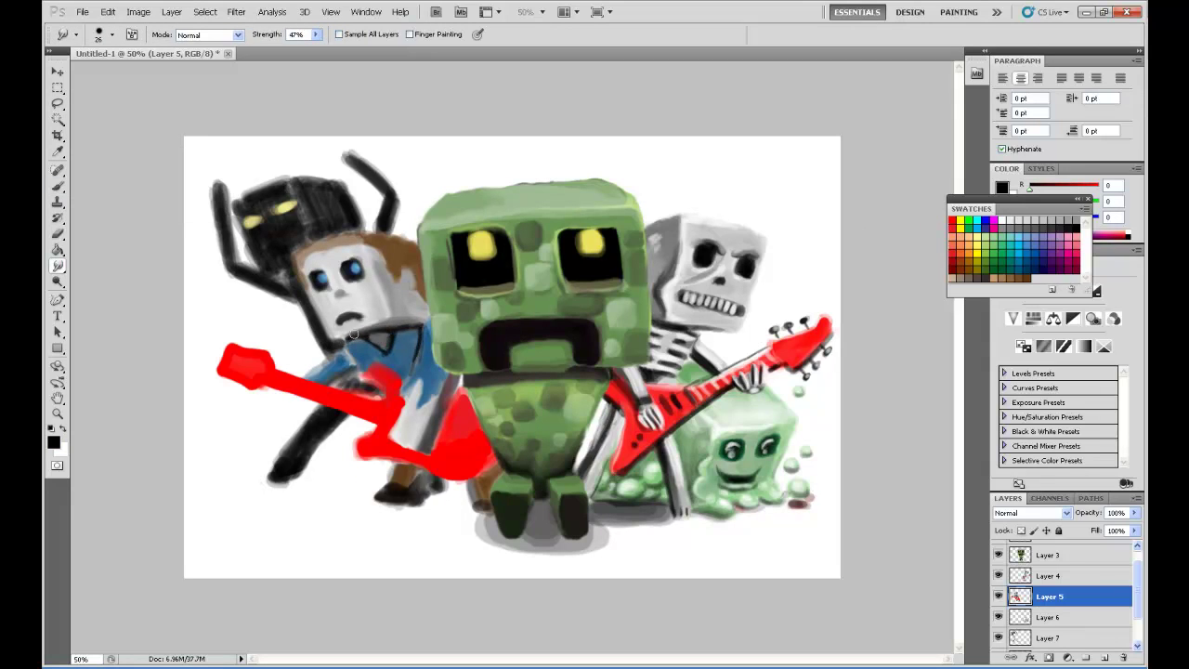
Smudge the guitar's edges into the arm and shirt, then paint dark lines along its lower edge and head.
{"action": "mouse_move", "coordinate": [457, 377]}
{"action": "left_mouse_down"}
{"action": "mouse_move", "coordinate": [431, 435]}
{"action": "mouse_move", "coordinate": [450, 385]}
{"action": "left_mouse_up"}
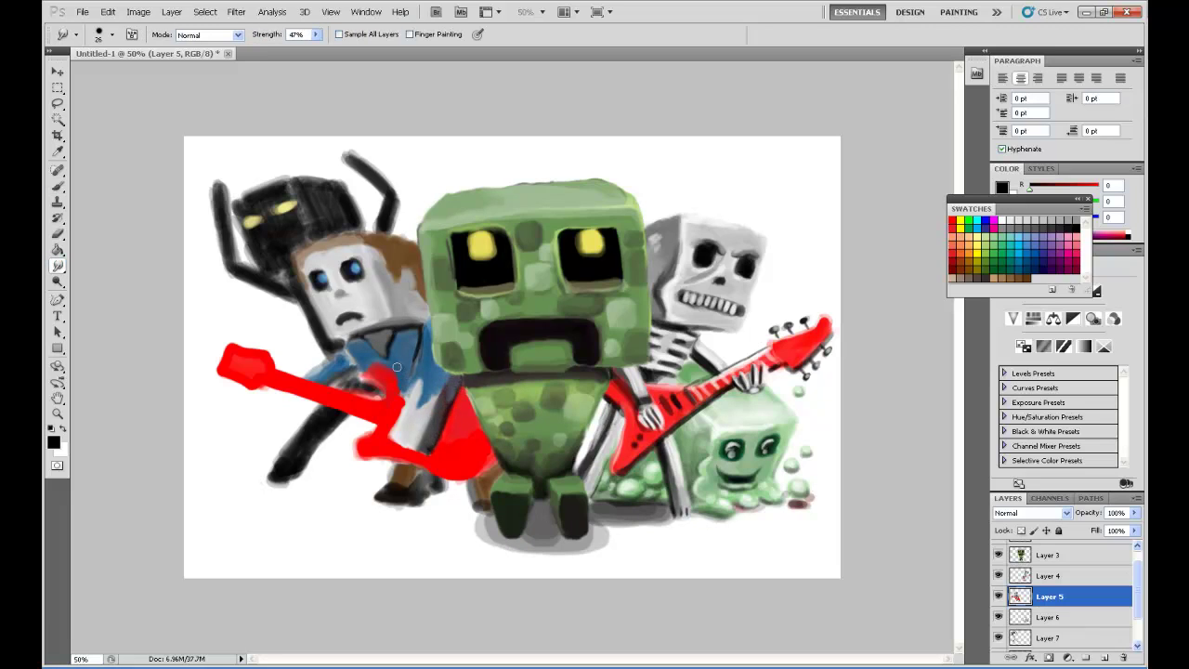
{"action": "mouse_move", "coordinate": [361, 438]}
{"action": "left_mouse_down"}
{"action": "mouse_move", "coordinate": [365, 463]}
{"action": "mouse_move", "coordinate": [483, 464]}
{"action": "left_mouse_up"}
{"action": "left_click_drag", "start_coordinate": [351, 359], "coordinate": [325, 392]}
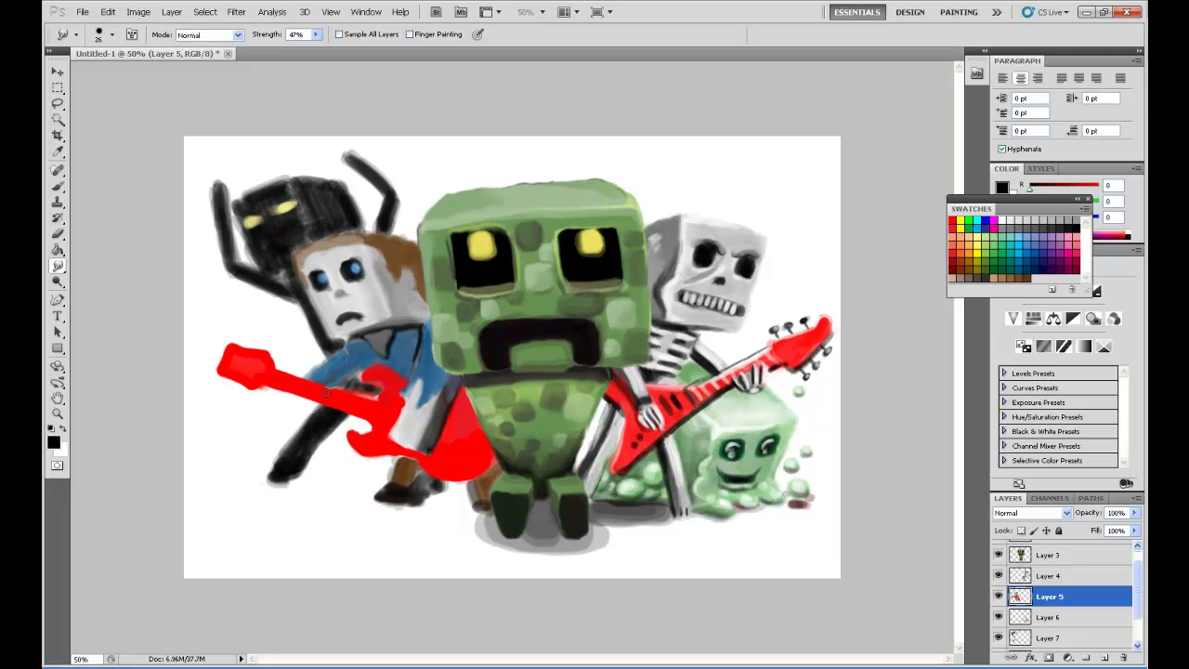
{"action": "left_click", "coordinate": [58, 186]}
{"action": "mouse_move", "coordinate": [347, 439]}
{"action": "left_mouse_down"}
{"action": "mouse_move", "coordinate": [389, 460]}
{"action": "mouse_move", "coordinate": [492, 472]}
{"action": "mouse_move", "coordinate": [354, 444]}
{"action": "left_mouse_up"}
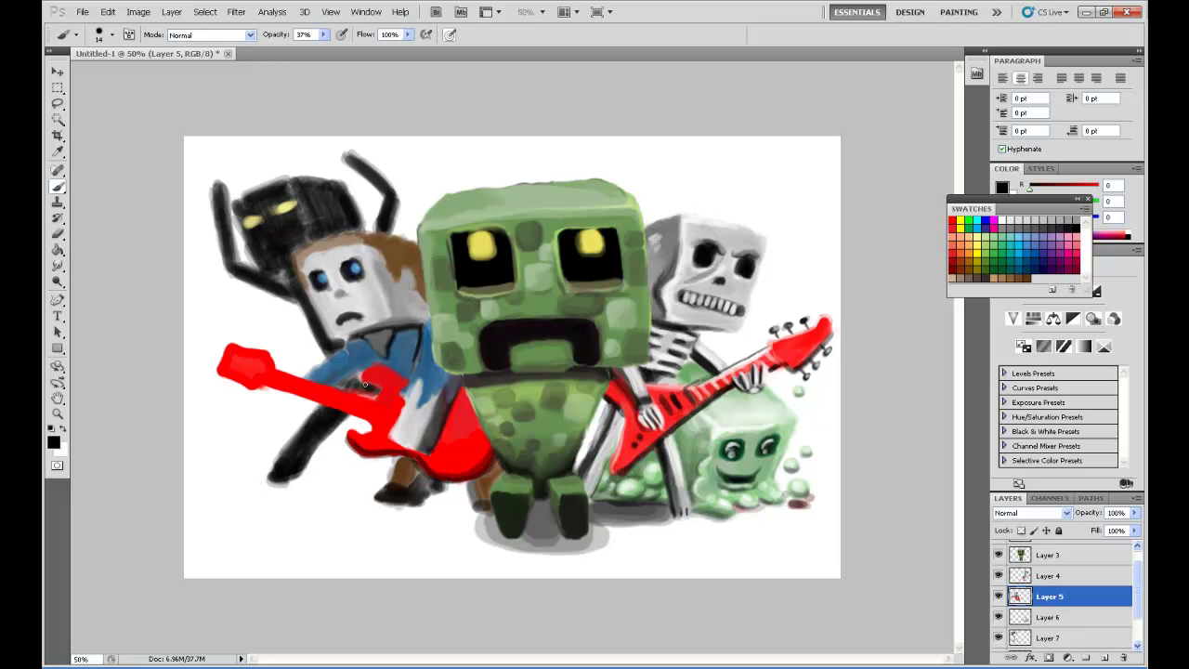
{"action": "left_click_drag", "start_coordinate": [223, 375], "coordinate": [254, 388]}
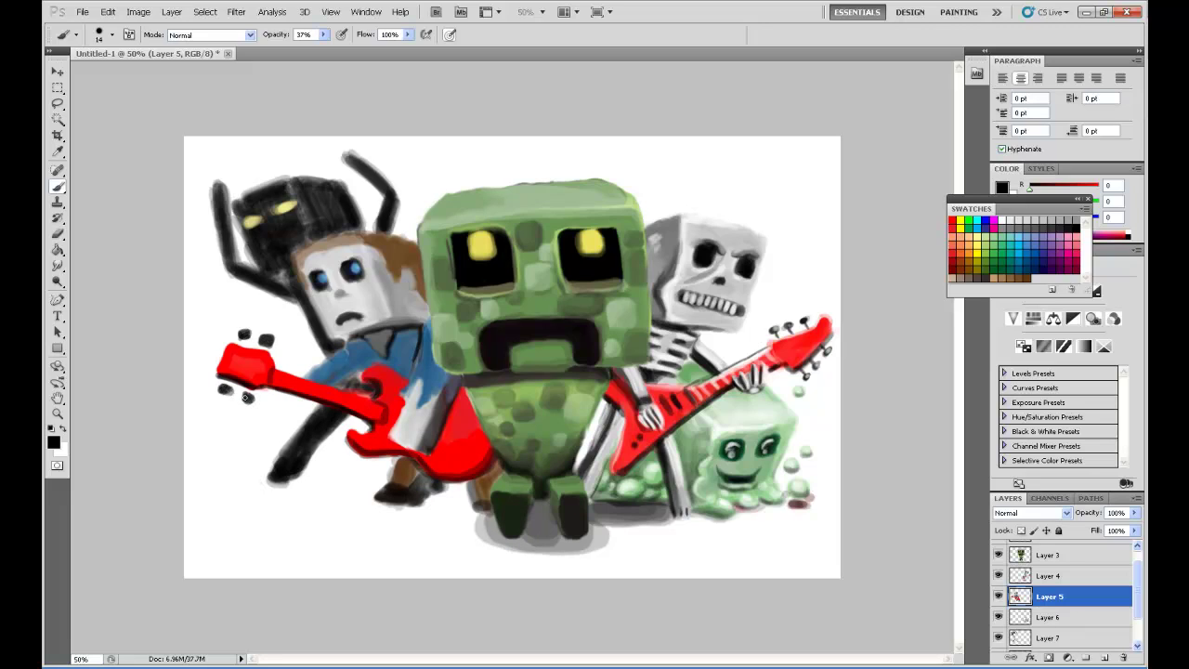
Set up a white Lighten-mode brush at 29% opacity and size 20.
{"action": "key", "text": "shift+alt+g"}
{"action": "key", "text": "x"}
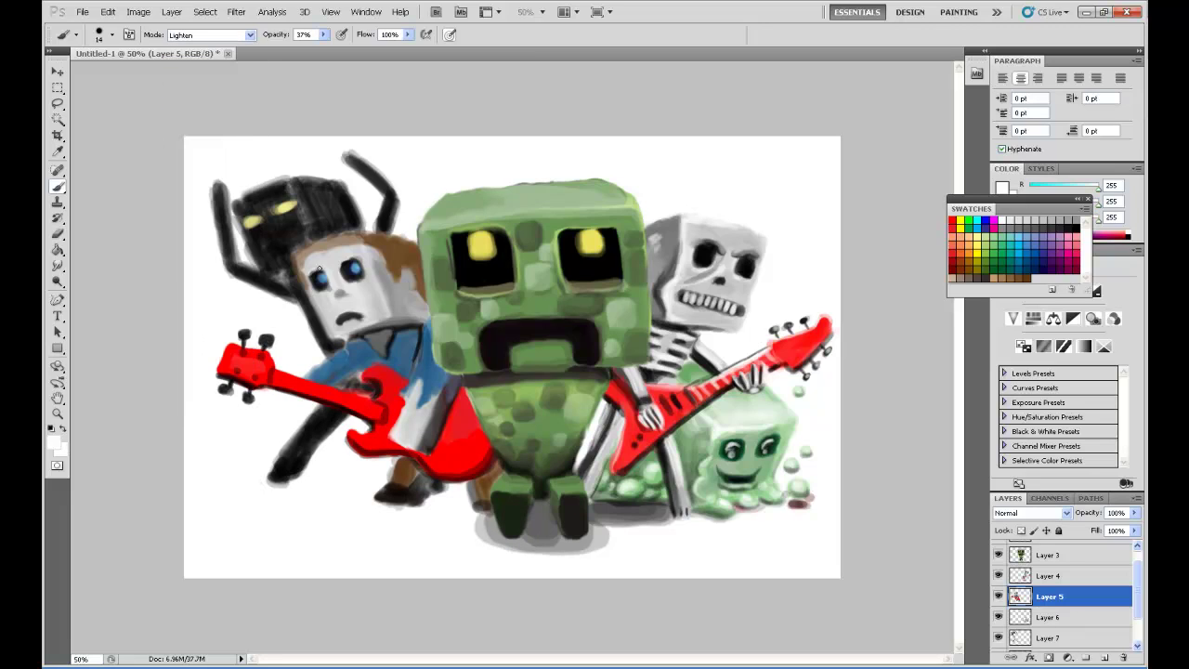
{"action": "key", "text": "1"}
{"action": "key", "text": "5"}
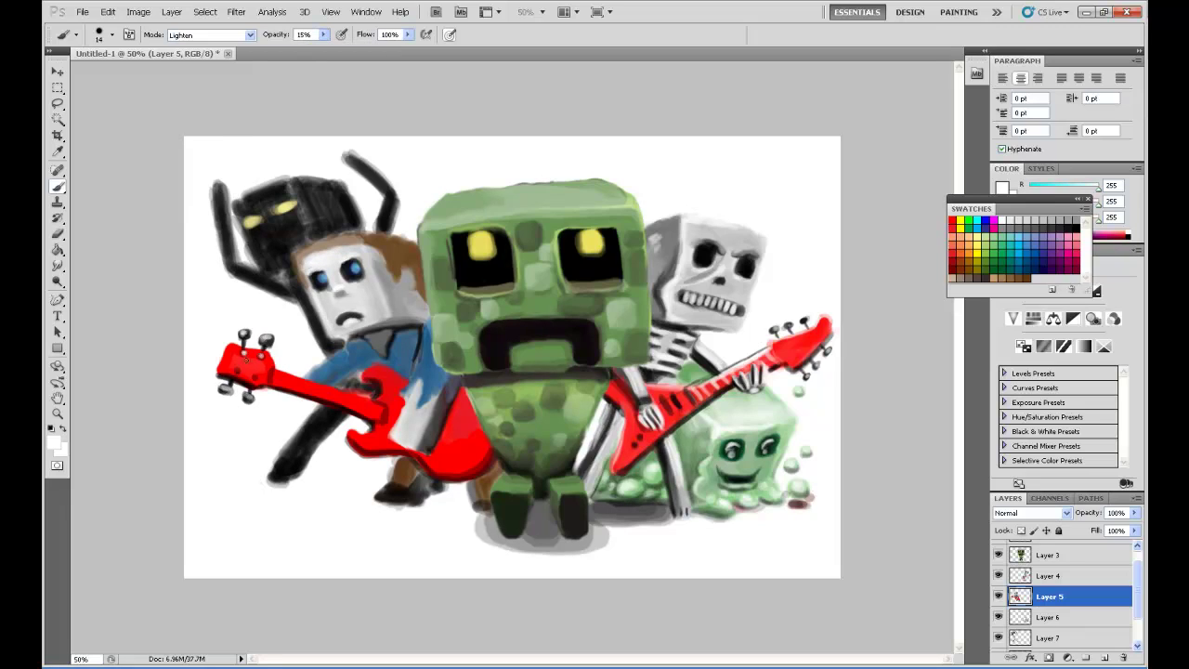
{"action": "key", "text": "bracketleft"}
{"action": "key", "text": "bracketleft"}
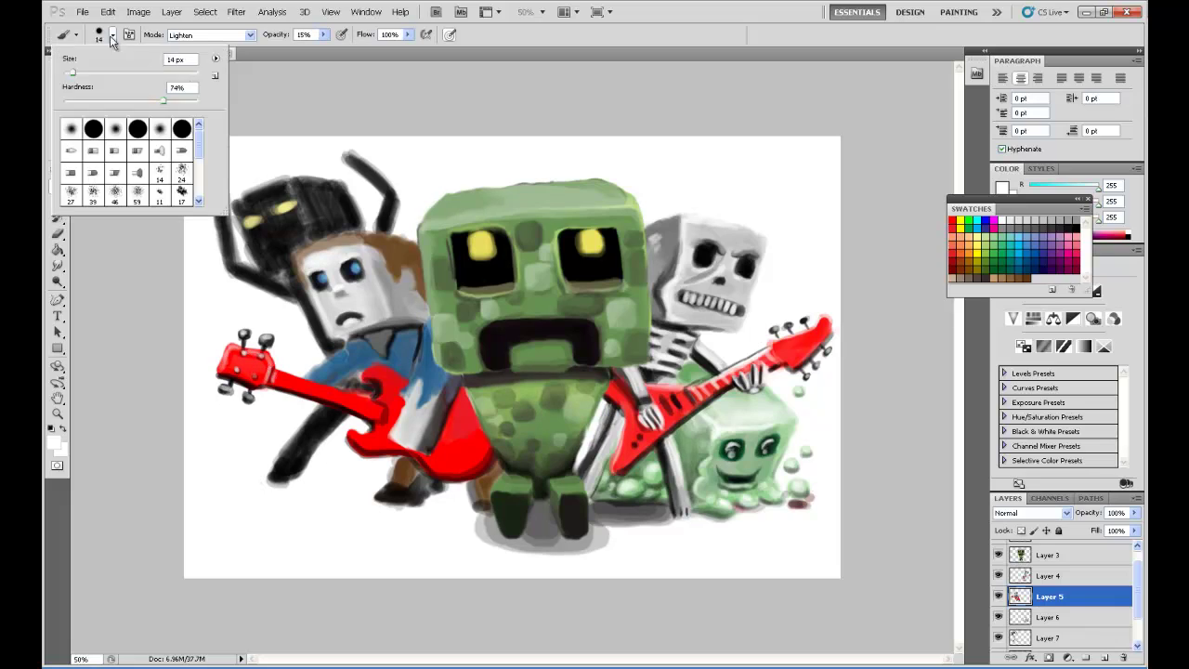
{"action": "key", "text": "2"}
{"action": "key", "text": "9"}
{"action": "key", "text": "r"}
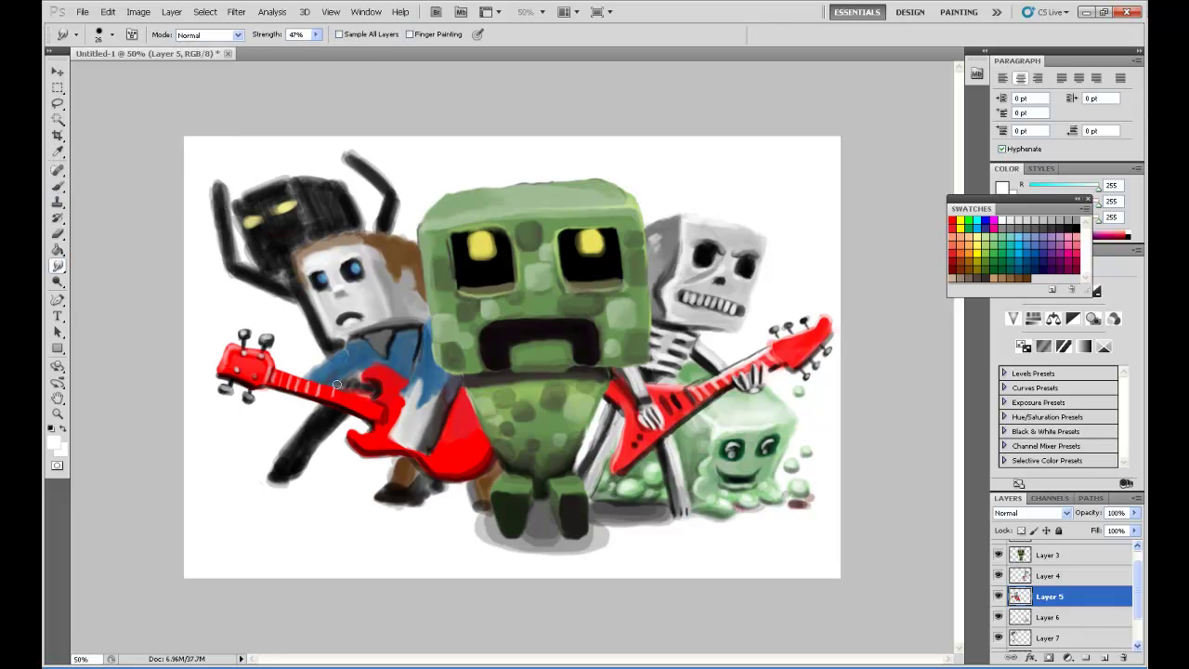
{"action": "key", "text": "b"}
{"action": "key", "text": "bracketright"}
{"action": "key", "text": "bracketright"}
{"action": "key", "text": "bracketright"}
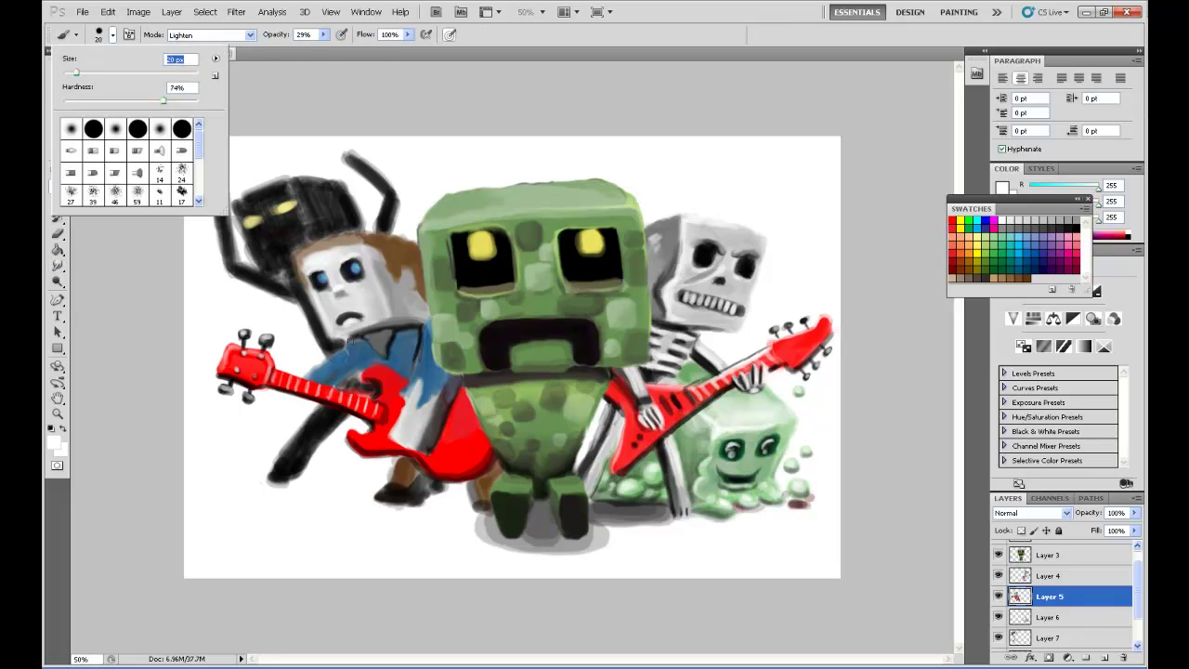
Lighten the collar and guitar's left edge, then smudge the guitar edge beside the creeper.
{"action": "left_click_drag", "start_coordinate": [418, 334], "coordinate": [336, 345]}
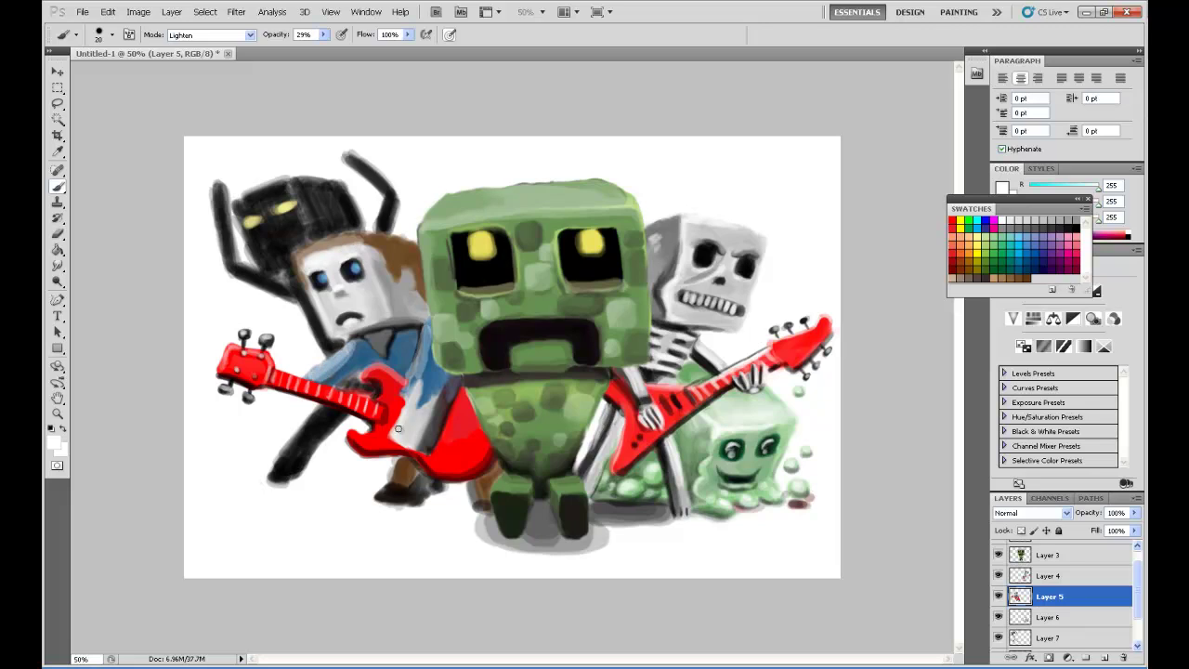
{"action": "mouse_move", "coordinate": [398, 429]}
{"action": "left_mouse_down"}
{"action": "mouse_move", "coordinate": [376, 372]}
{"action": "mouse_move", "coordinate": [395, 433]}
{"action": "left_mouse_up"}
{"action": "key", "text": "r"}
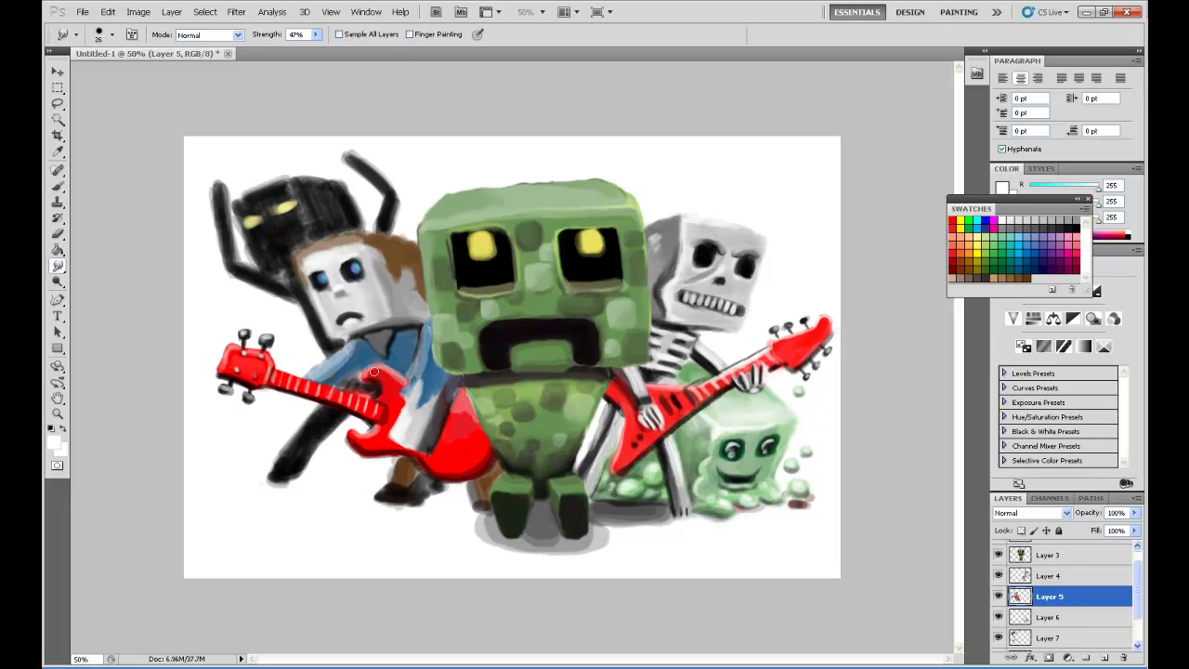
{"action": "left_click_drag", "start_coordinate": [455, 408], "coordinate": [479, 433]}
{"action": "type", "text": "22"}
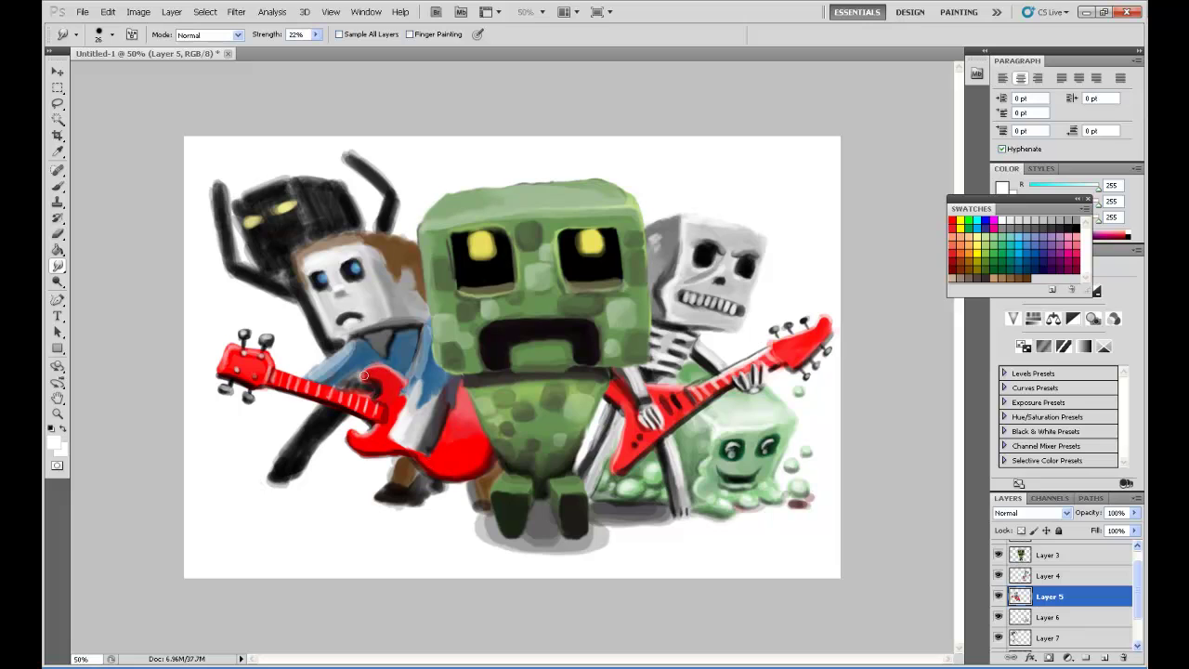
Darken the guitarist's neck, shoulder, collar and brown hair with black paint.
{"action": "key", "text": "e"}
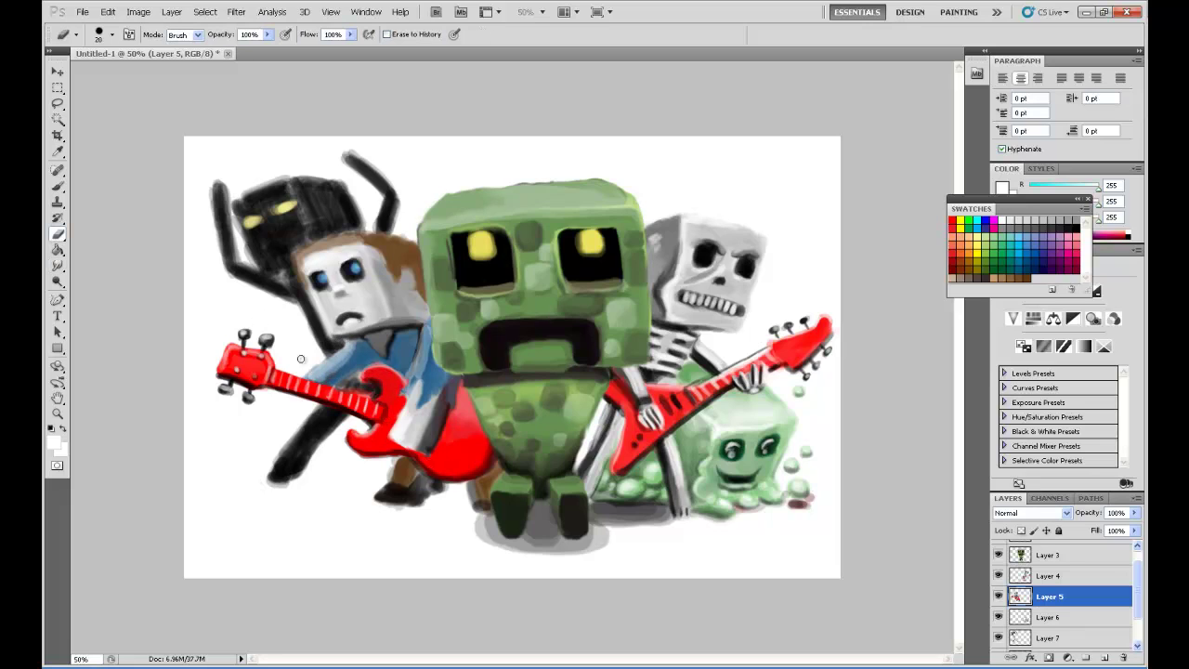
{"action": "key", "text": "b"}
{"action": "key", "text": "d"}
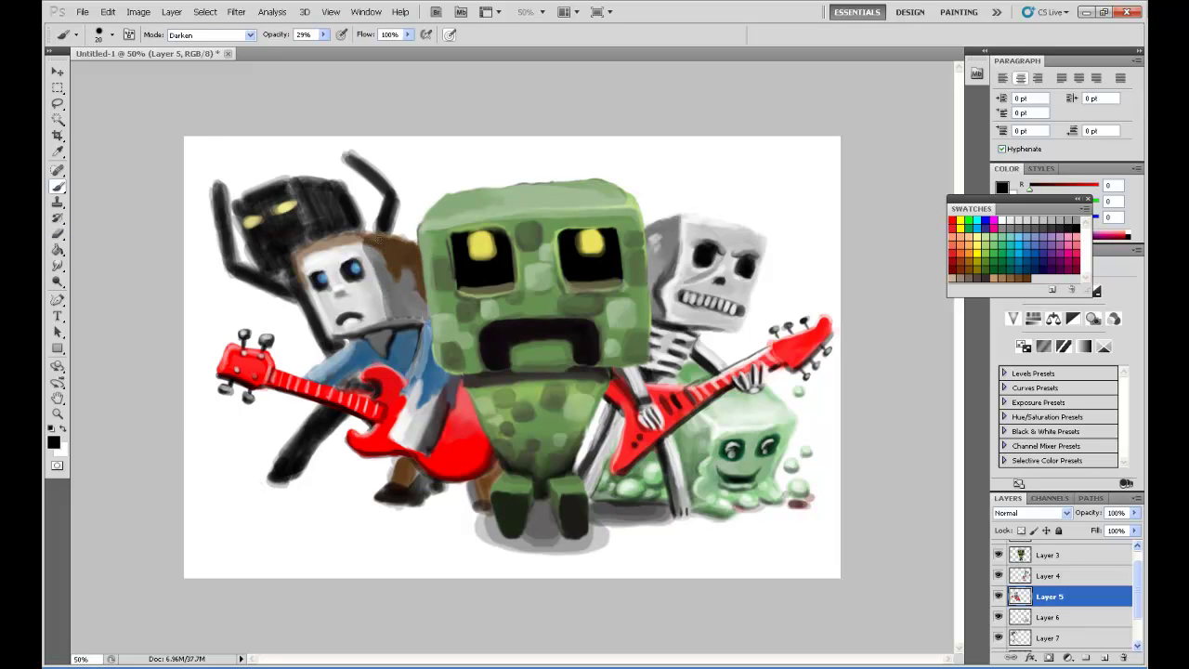
{"action": "mouse_move", "coordinate": [395, 321]}
{"action": "left_mouse_down"}
{"action": "mouse_move", "coordinate": [432, 398]}
{"action": "mouse_move", "coordinate": [453, 387]}
{"action": "left_mouse_up"}
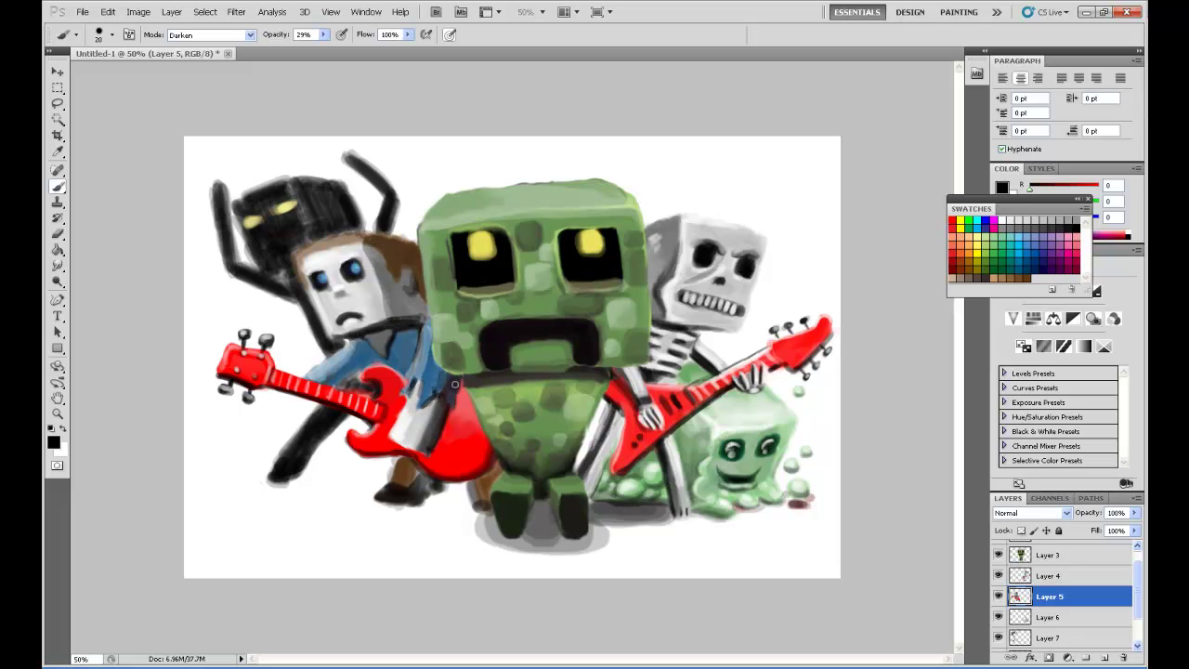
{"action": "mouse_move", "coordinate": [362, 355]}
{"action": "left_mouse_down"}
{"action": "mouse_move", "coordinate": [342, 380]}
{"action": "mouse_move", "coordinate": [360, 390]}
{"action": "left_mouse_up"}
{"action": "mouse_move", "coordinate": [409, 332]}
{"action": "left_mouse_down"}
{"action": "mouse_move", "coordinate": [359, 340]}
{"action": "mouse_move", "coordinate": [404, 336]}
{"action": "mouse_move", "coordinate": [380, 247]}
{"action": "mouse_move", "coordinate": [303, 262]}
{"action": "mouse_move", "coordinate": [417, 311]}
{"action": "left_mouse_up"}
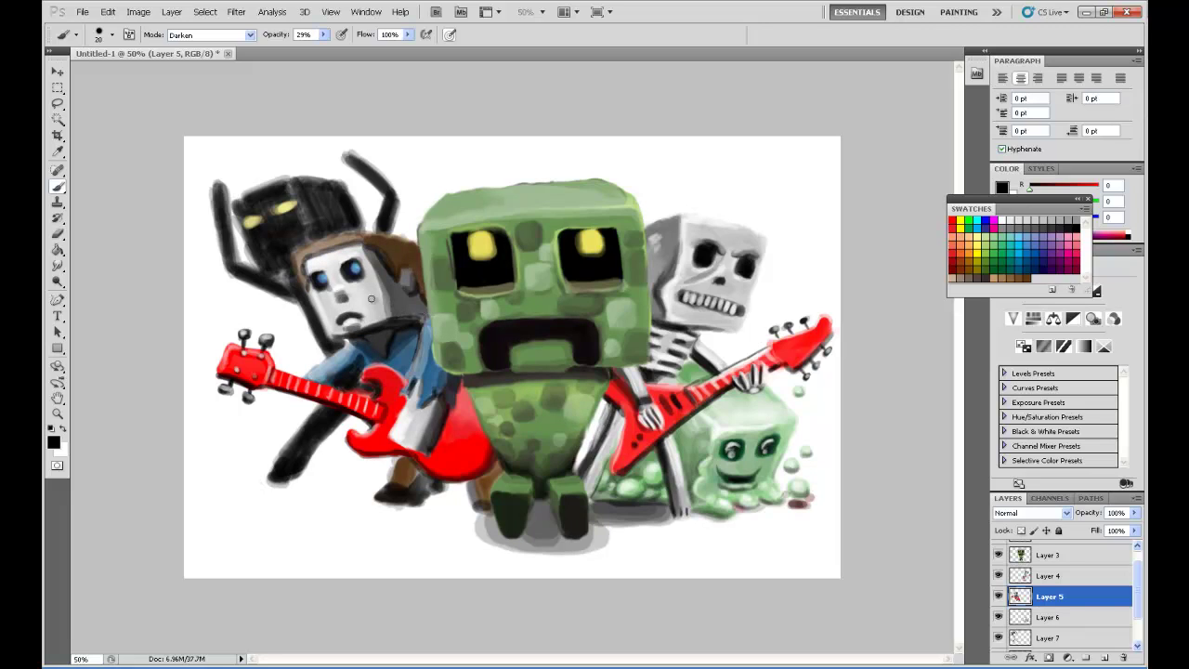
{"action": "left_click_drag", "start_coordinate": [390, 434], "coordinate": [488, 474]}
Paint white Normal-mode highlights along the red guitar and headstock, then choose a light grey.
{"action": "key", "text": "x"}
{"action": "left_click", "coordinate": [209, 34]}
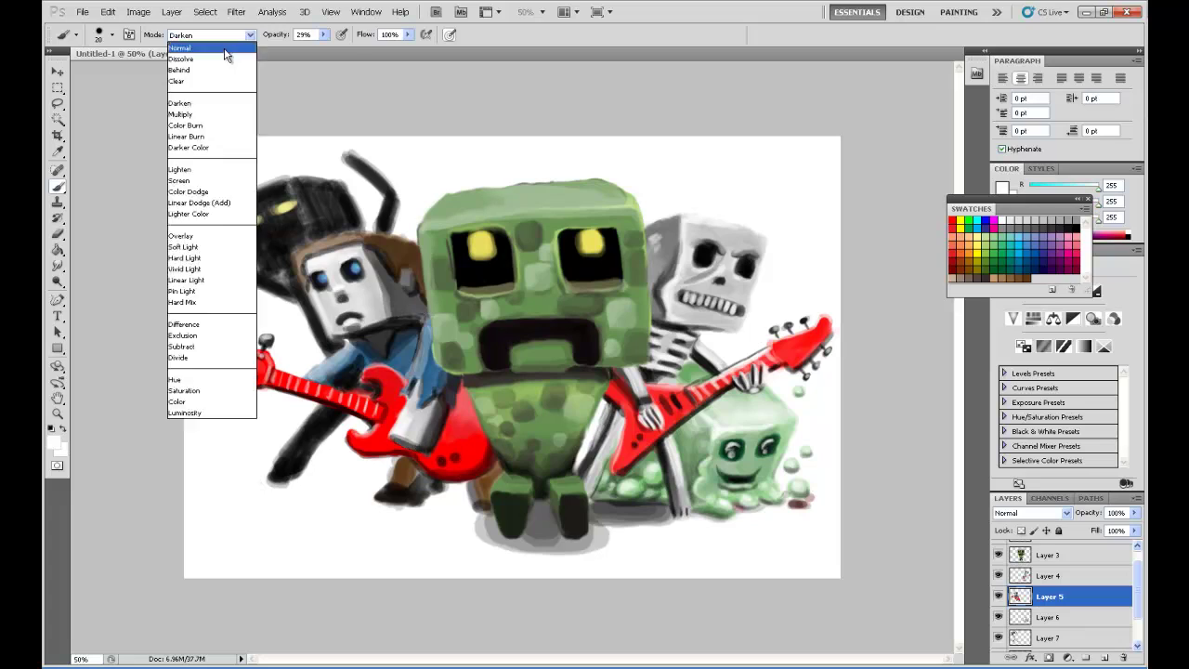
{"action": "mouse_move", "coordinate": [367, 376]}
{"action": "left_mouse_down"}
{"action": "mouse_move", "coordinate": [407, 370]}
{"action": "mouse_move", "coordinate": [279, 381]}
{"action": "mouse_move", "coordinate": [228, 357]}
{"action": "mouse_move", "coordinate": [256, 351]}
{"action": "left_mouse_up"}
{"action": "left_click_drag", "start_coordinate": [325, 240], "coordinate": [360, 236]}
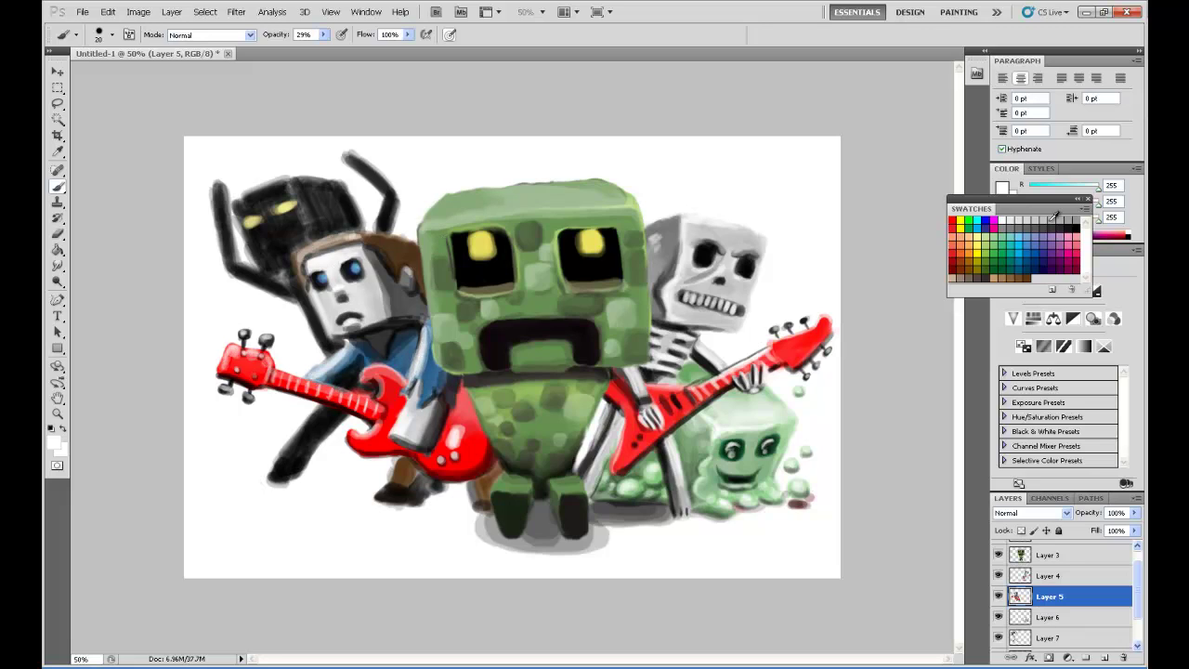
{"action": "left_click", "coordinate": [1051, 221]}
{"action": "left_click", "coordinate": [278, 386], "text": "alt"}
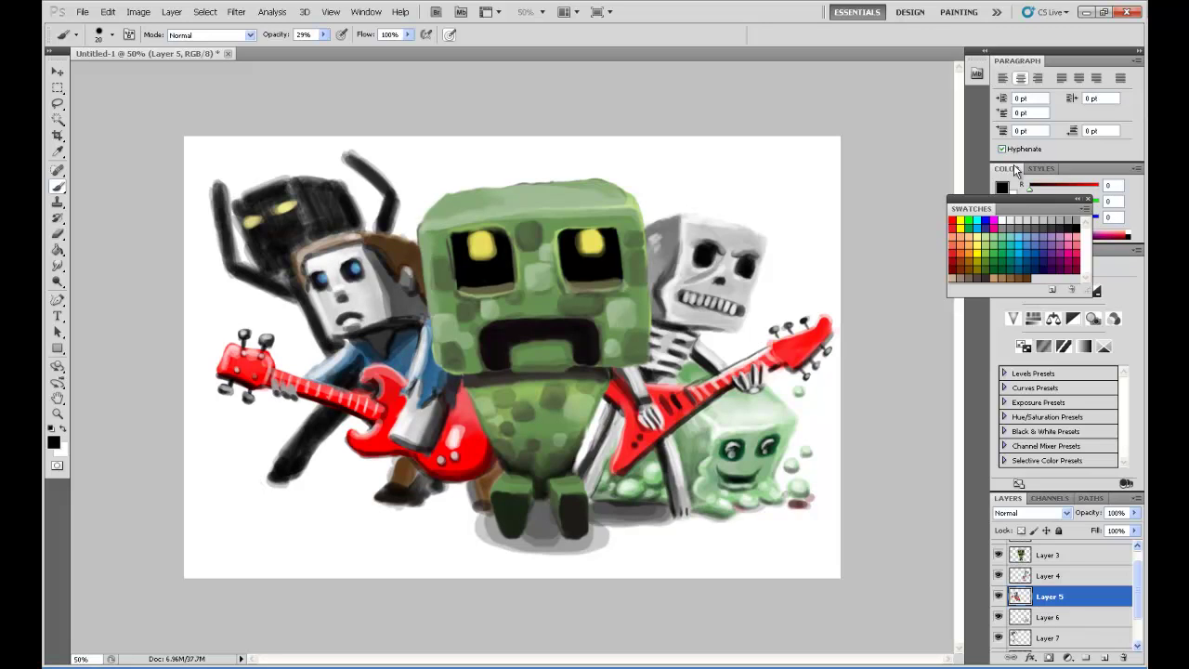
{"action": "left_click", "coordinate": [281, 394], "text": "alt"}
Reset colours to black and white and paint the foot under the guitar darker.
{"action": "key", "text": "r"}
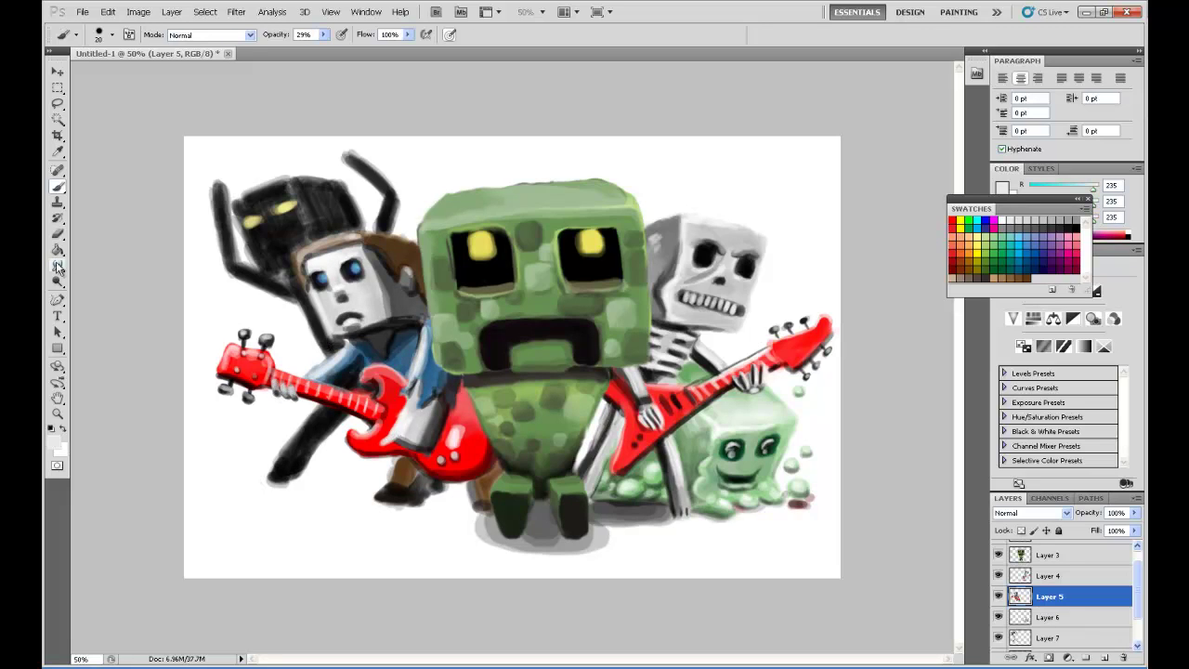
{"action": "key", "text": "d"}
{"action": "key", "text": "b"}
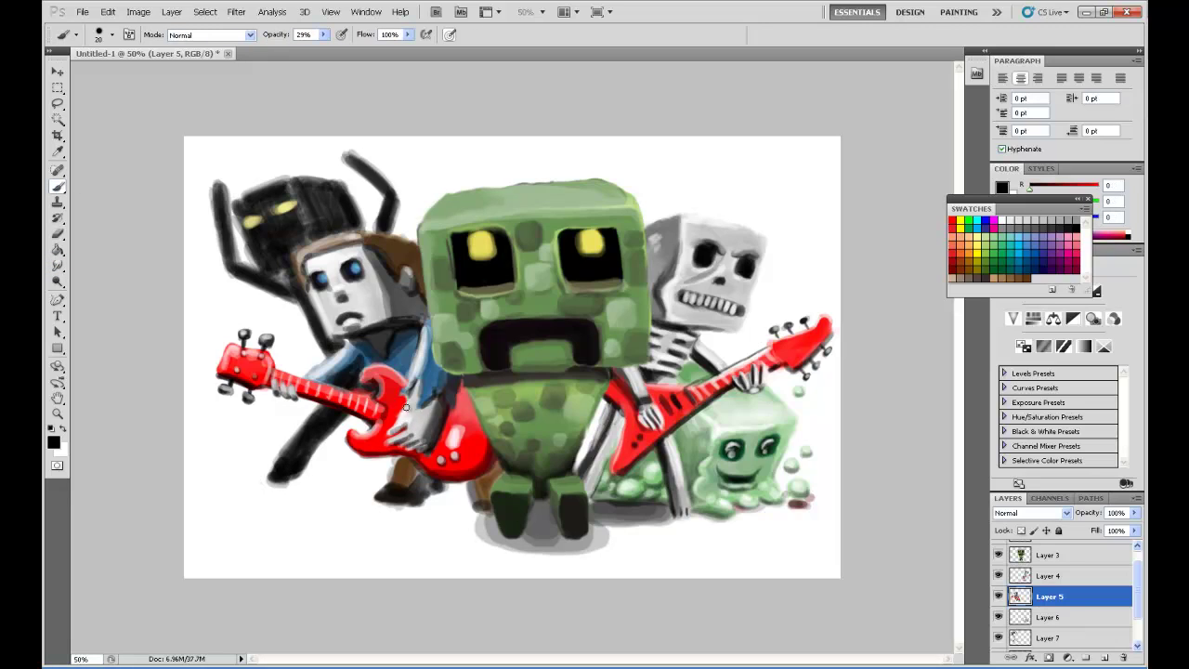
{"action": "key", "text": "r"}
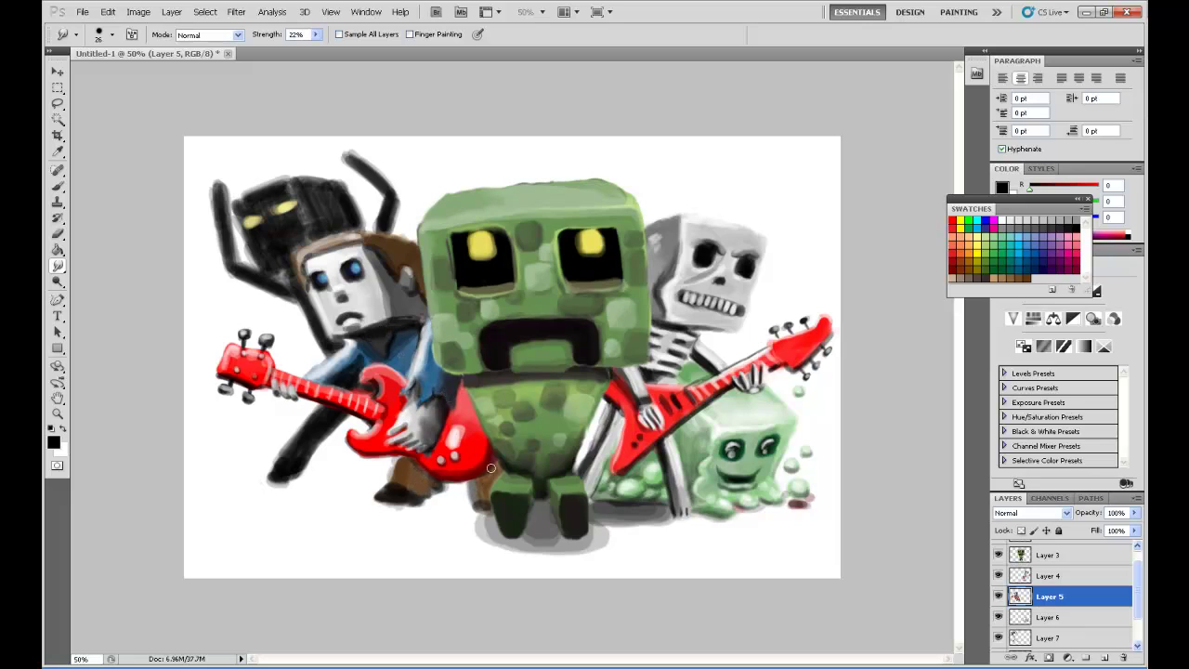
{"action": "key", "text": "b"}
{"action": "mouse_move", "coordinate": [417, 475]}
{"action": "left_mouse_down"}
{"action": "mouse_move", "coordinate": [376, 503]}
{"action": "mouse_move", "coordinate": [390, 483]}
{"action": "left_mouse_up"}
{"action": "key", "text": "r"}
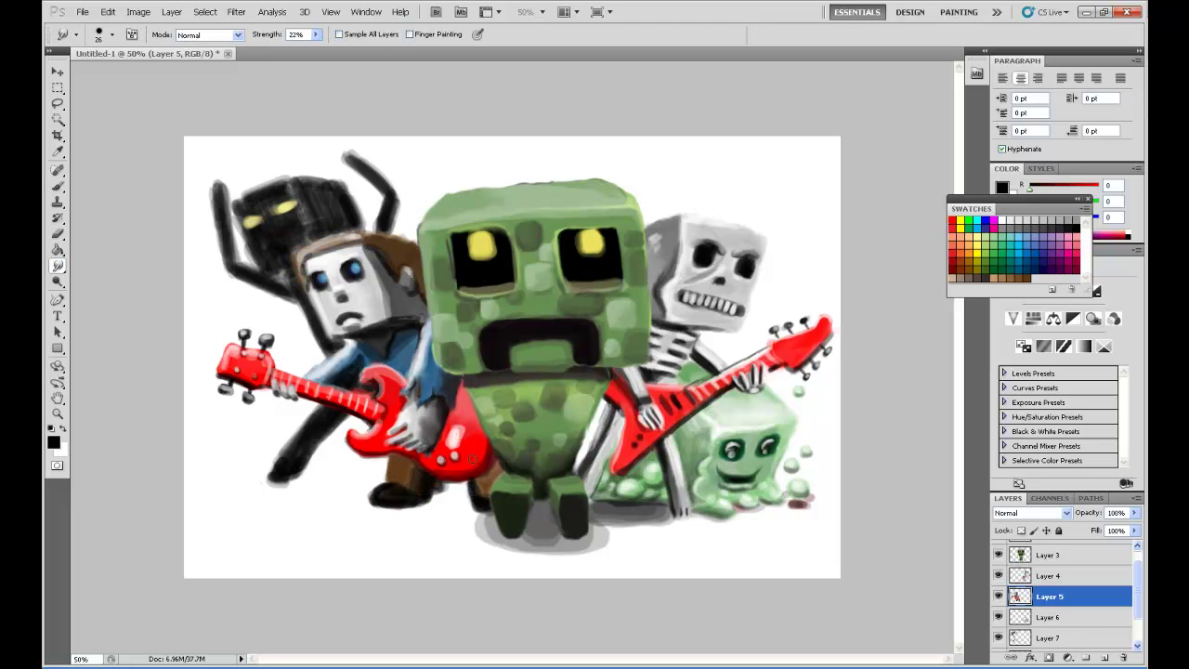
{"action": "scroll", "coordinate": [1021, 576], "scroll_direction": "down", "scroll_amount": 1}
{"action": "left_click", "coordinate": [1049, 599]}
Darken the black figure's head, arms, torso and hands, erasing the lower arm's tip.
{"action": "key", "text": "b"}
{"action": "mouse_move", "coordinate": [279, 232]}
{"action": "left_mouse_down"}
{"action": "mouse_move", "coordinate": [297, 219]}
{"action": "mouse_move", "coordinate": [242, 186]}
{"action": "mouse_move", "coordinate": [308, 239]}
{"action": "mouse_move", "coordinate": [278, 306]}
{"action": "left_mouse_up"}
{"action": "left_click_drag", "start_coordinate": [223, 269], "coordinate": [218, 181]}
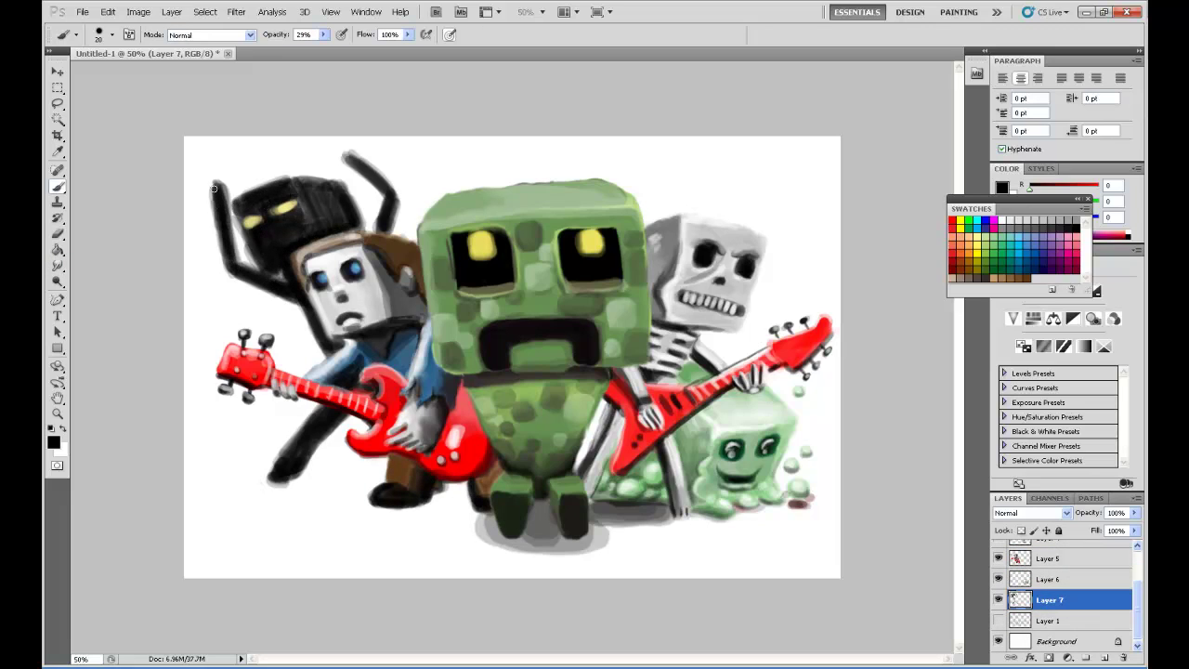
{"action": "mouse_move", "coordinate": [372, 237]}
{"action": "left_mouse_down"}
{"action": "mouse_move", "coordinate": [390, 199]}
{"action": "mouse_move", "coordinate": [348, 158]}
{"action": "left_mouse_up"}
{"action": "left_click_drag", "start_coordinate": [214, 186], "coordinate": [237, 171]}
{"action": "left_click_drag", "start_coordinate": [332, 165], "coordinate": [351, 149]}
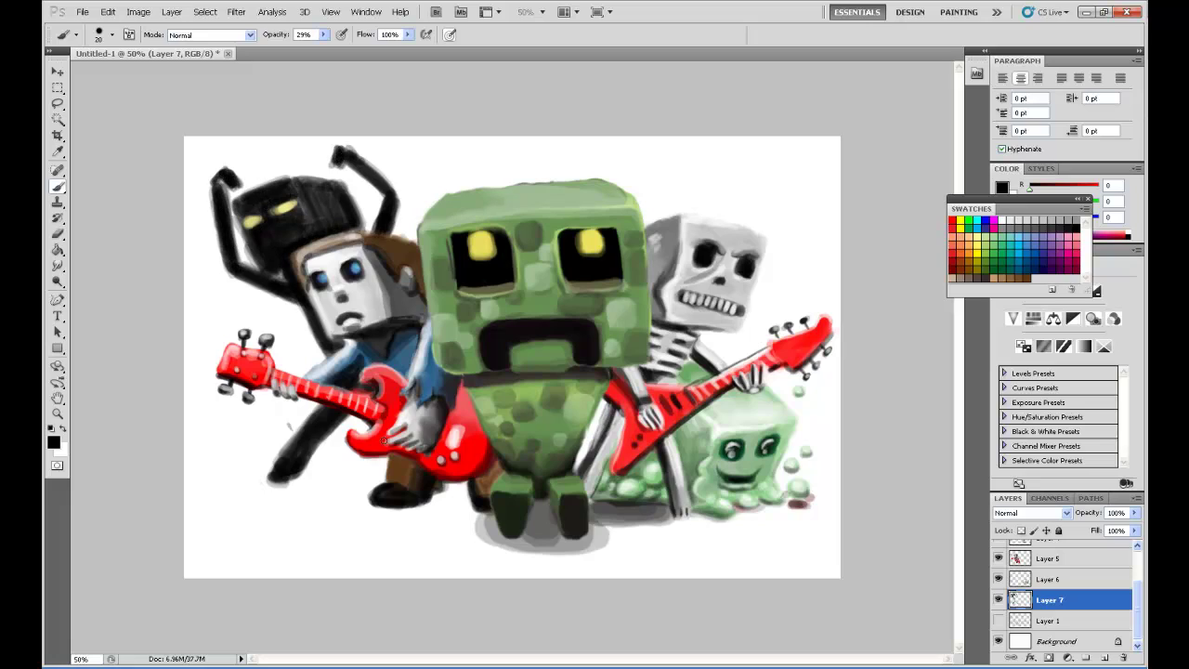
{"action": "mouse_move", "coordinate": [311, 409]}
{"action": "left_mouse_down"}
{"action": "mouse_move", "coordinate": [278, 460]}
{"action": "mouse_move", "coordinate": [290, 428]}
{"action": "left_mouse_up"}
{"action": "key", "text": "e"}
{"action": "mouse_move", "coordinate": [274, 478]}
{"action": "left_mouse_down"}
{"action": "mouse_move", "coordinate": [302, 472]}
{"action": "mouse_move", "coordinate": [299, 481]}
{"action": "left_mouse_up"}
{"action": "key", "text": "b"}
{"action": "left_click_drag", "start_coordinate": [320, 404], "coordinate": [297, 478]}
{"action": "mouse_move", "coordinate": [306, 223]}
{"action": "left_mouse_down"}
{"action": "mouse_move", "coordinate": [315, 201]}
{"action": "mouse_move", "coordinate": [302, 232]}
{"action": "mouse_move", "coordinate": [297, 182]}
{"action": "mouse_move", "coordinate": [362, 237]}
{"action": "left_mouse_up"}
Paint two tan drumsticks above the figure's raised arms.
{"action": "key", "text": "e"}
{"action": "key", "text": "r"}
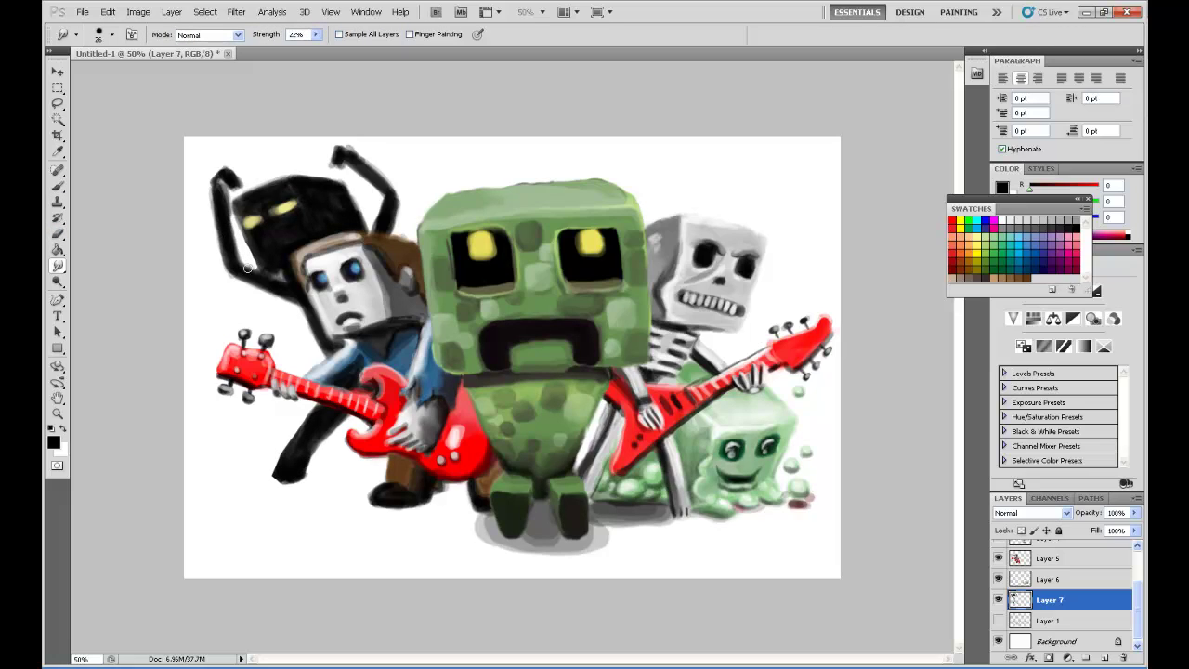
{"action": "left_click", "coordinate": [973, 270]}
{"action": "key", "text": "b"}
{"action": "mouse_move", "coordinate": [195, 206]}
{"action": "left_mouse_down"}
{"action": "mouse_move", "coordinate": [268, 155]}
{"action": "mouse_move", "coordinate": [407, 167]}
{"action": "left_mouse_up"}
{"action": "left_click_drag", "start_coordinate": [232, 177], "coordinate": [269, 153]}
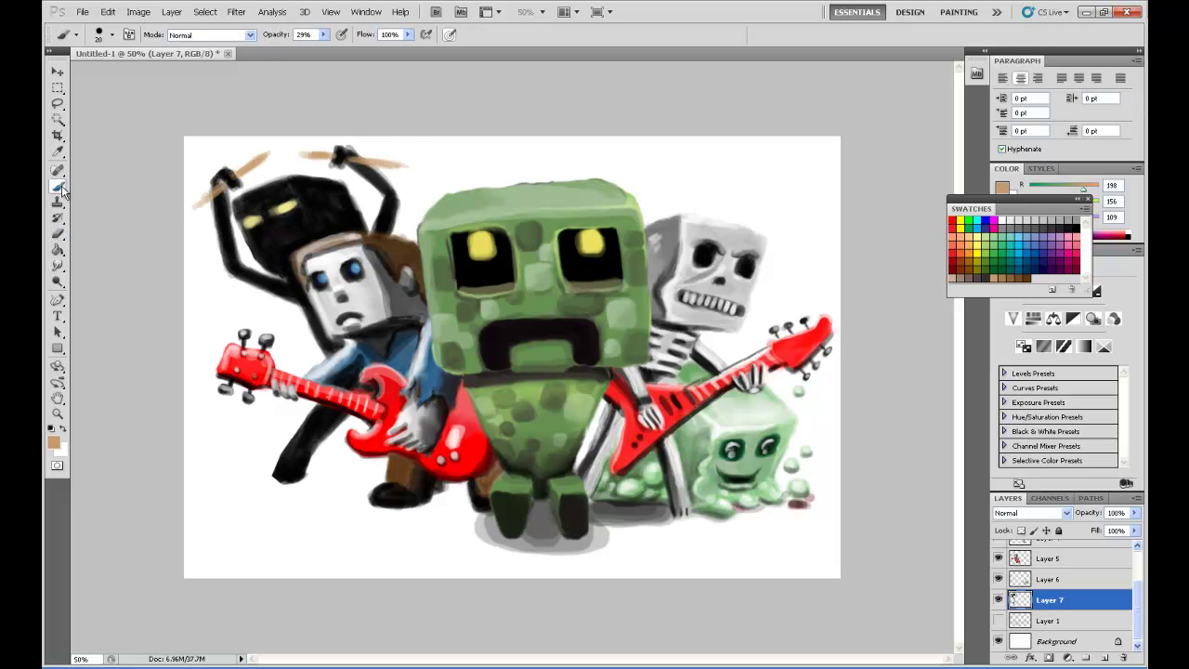
Shade along both drumsticks in black and pick a lighter tan for highlights.
{"action": "key", "text": "d"}
{"action": "left_click_drag", "start_coordinate": [204, 206], "coordinate": [270, 155]}
{"action": "left_click_drag", "start_coordinate": [303, 158], "coordinate": [325, 160]}
{"action": "left_click", "coordinate": [381, 164], "text": "alt"}
Set up the Brush with a blue colour and adjusted size and opacity.
{"action": "left_click", "coordinate": [111, 34]}
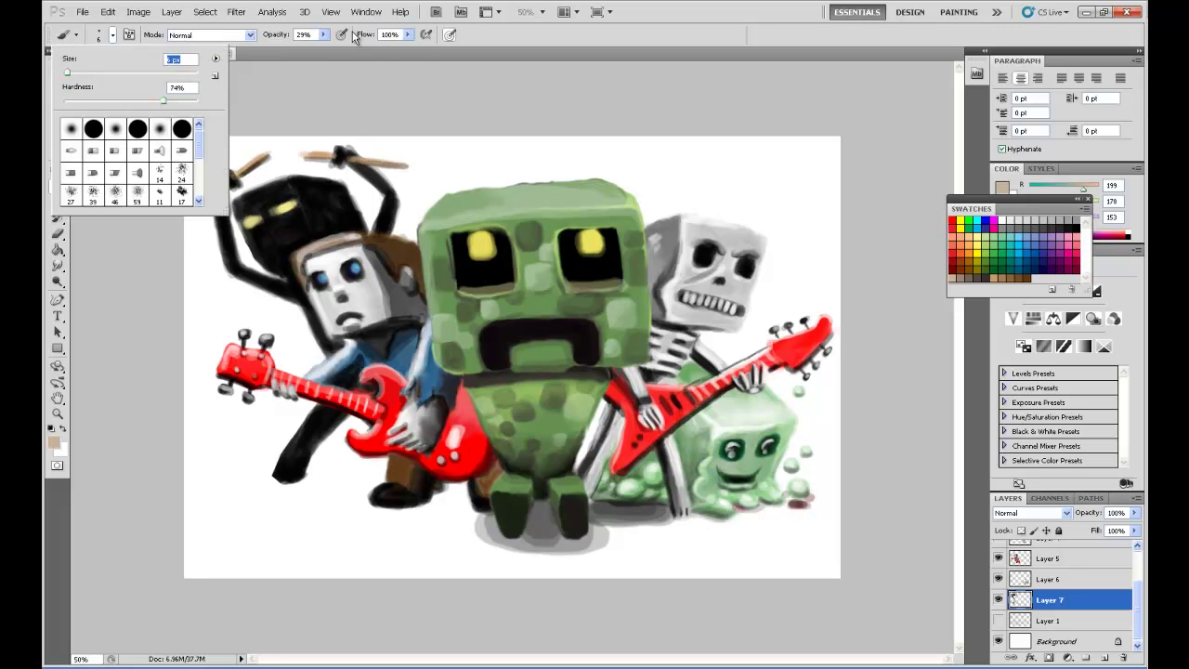
{"action": "double_click", "coordinate": [80, 121]}
{"action": "key", "text": "7"}
{"action": "key", "text": "9"}
{"action": "double_click", "coordinate": [1055, 248]}
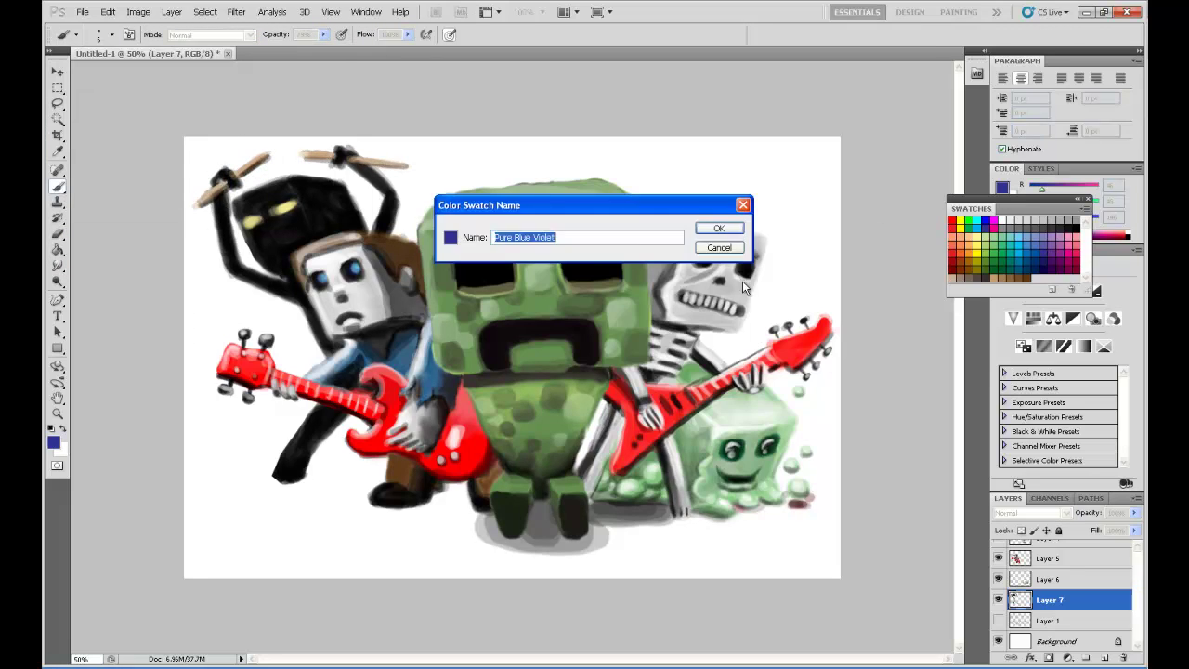
{"action": "key", "text": "Escape"}
{"action": "key", "text": "2"}
{"action": "key", "text": "1"}
{"action": "left_click", "coordinate": [111, 34]}
{"action": "double_click", "coordinate": [102, 148]}
Dab soft blue glow spots around the drummer's head and arm and near the guitarist.
{"action": "left_click", "coordinate": [229, 298]}
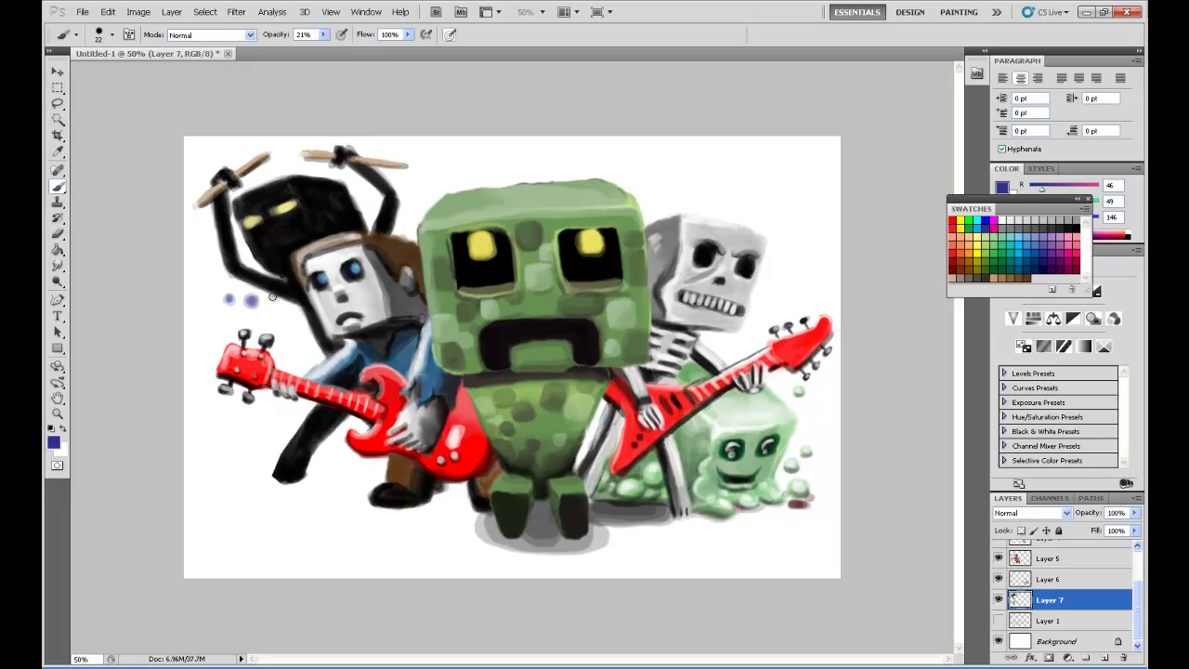
{"action": "left_click", "coordinate": [293, 174]}
{"action": "left_click", "coordinate": [334, 206]}
{"action": "key", "text": "x"}
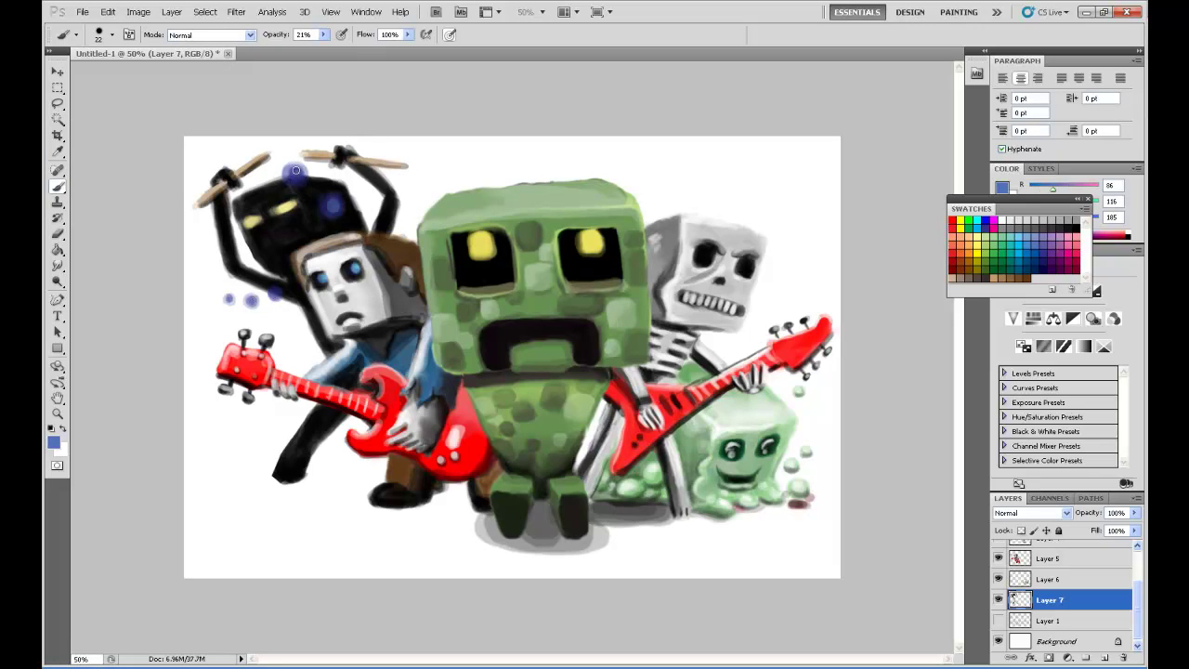
{"action": "key", "text": "x"}
{"action": "left_click", "coordinate": [399, 220]}
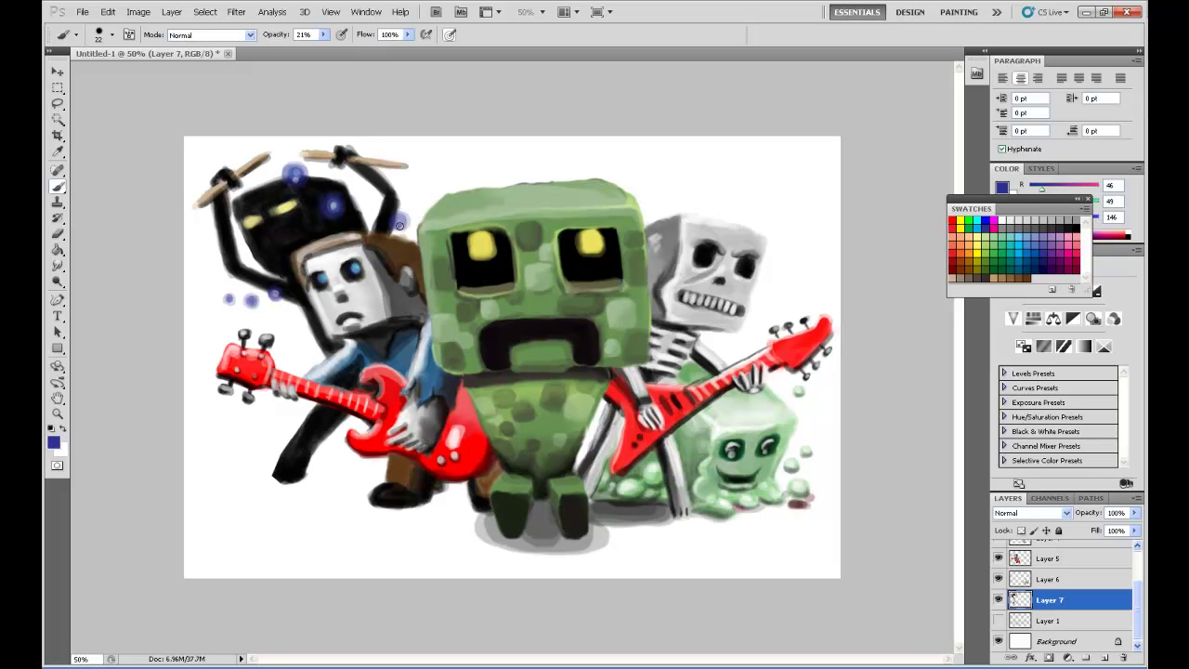
{"action": "left_click", "coordinate": [299, 325]}
{"action": "key", "text": "x"}
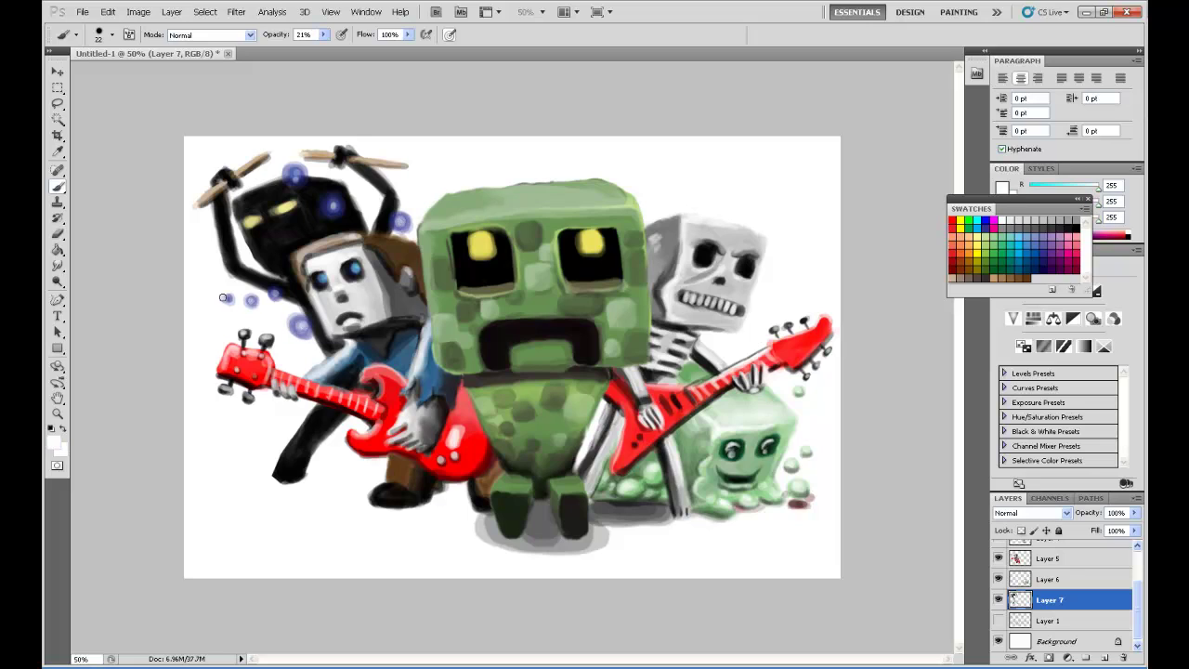
{"action": "key", "text": "x"}
{"action": "left_click", "coordinate": [288, 230], "text": "alt"}
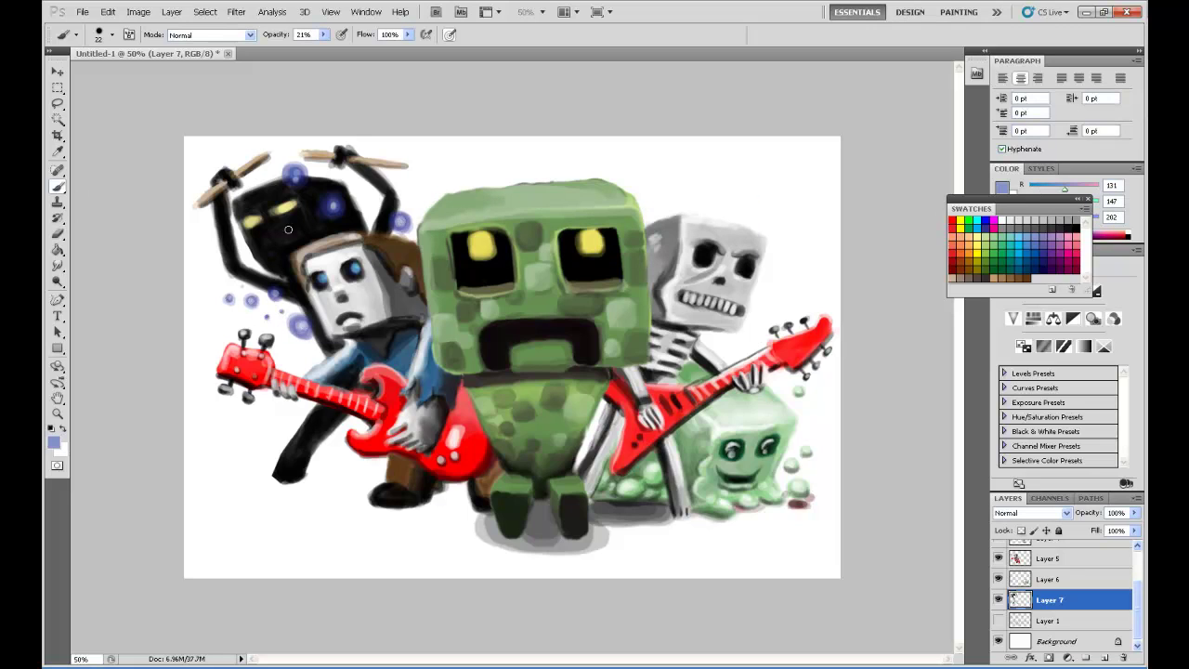
Dab purple glow lights near the lower guitar, then select the Background layer.
{"action": "left_click", "coordinate": [325, 452]}
{"action": "left_click", "coordinate": [276, 438]}
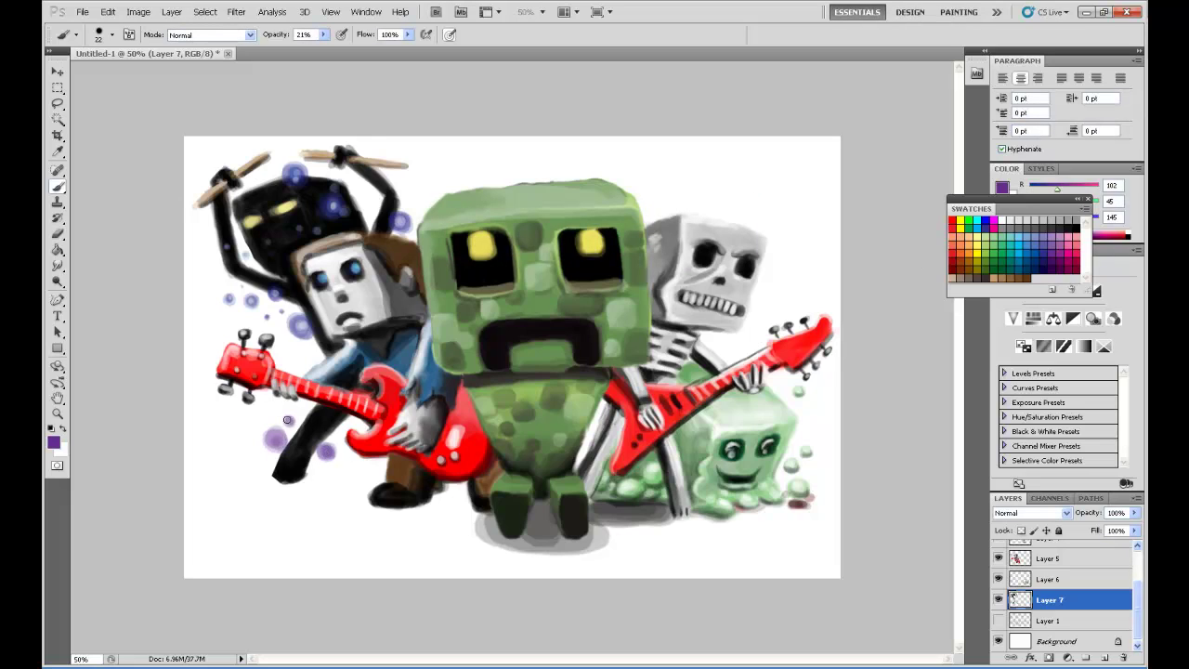
{"action": "left_click", "coordinate": [287, 420]}
{"action": "key", "text": "x"}
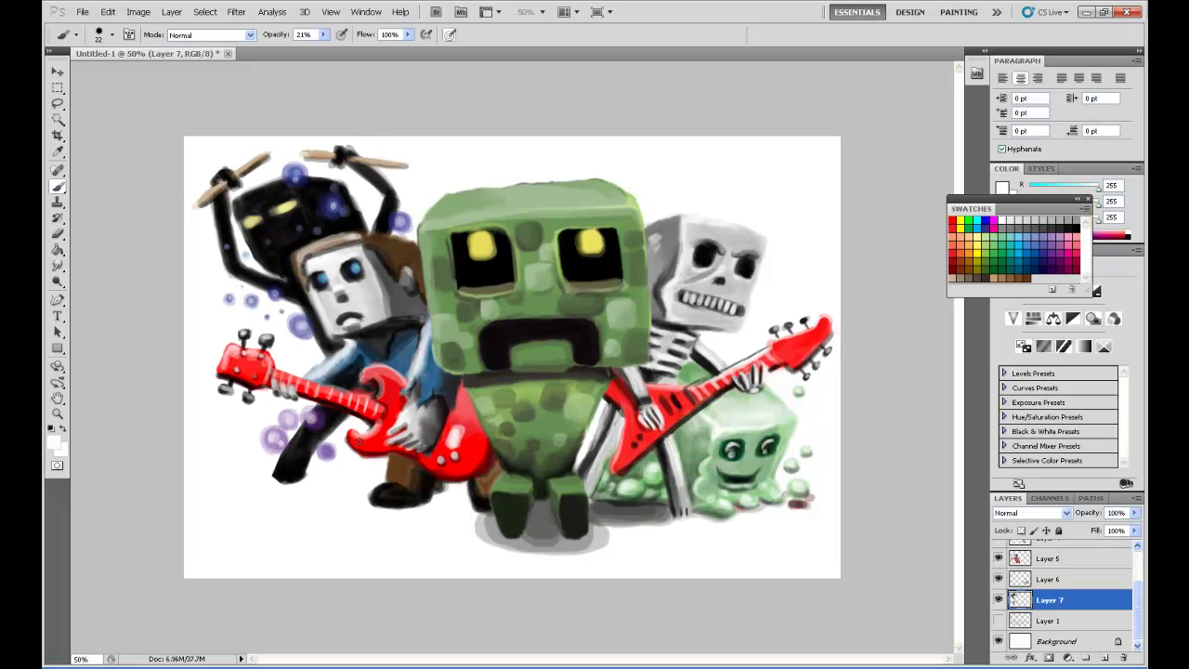
{"action": "left_click", "coordinate": [1084, 643]}
Add a new layer above the Background and paint a dark grey floor along the bottom.
{"action": "left_click", "coordinate": [1068, 222]}
{"action": "left_click", "coordinate": [104, 35]}
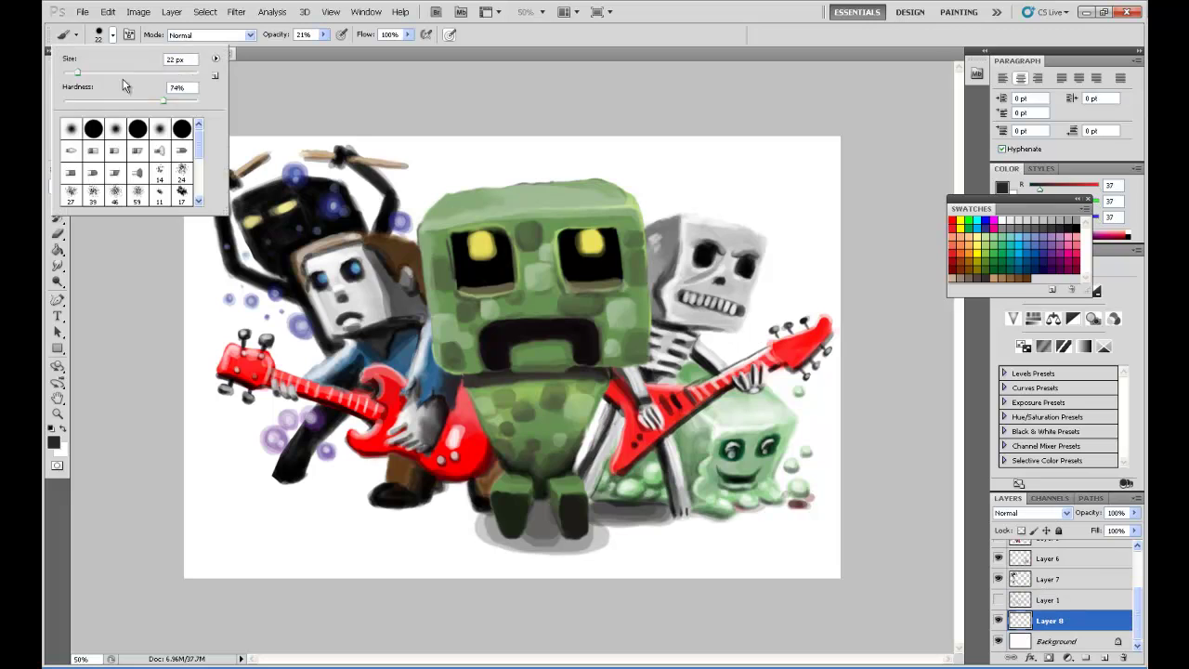
{"action": "left_click", "coordinate": [156, 125]}
{"action": "left_click_drag", "start_coordinate": [808, 483], "coordinate": [210, 485]}
At 53% brush opacity, paint the sky blue and deepen the lower-left shadows with black.
{"action": "left_click", "coordinate": [1046, 243]}
{"action": "key", "text": "5"}
{"action": "key", "text": "3"}
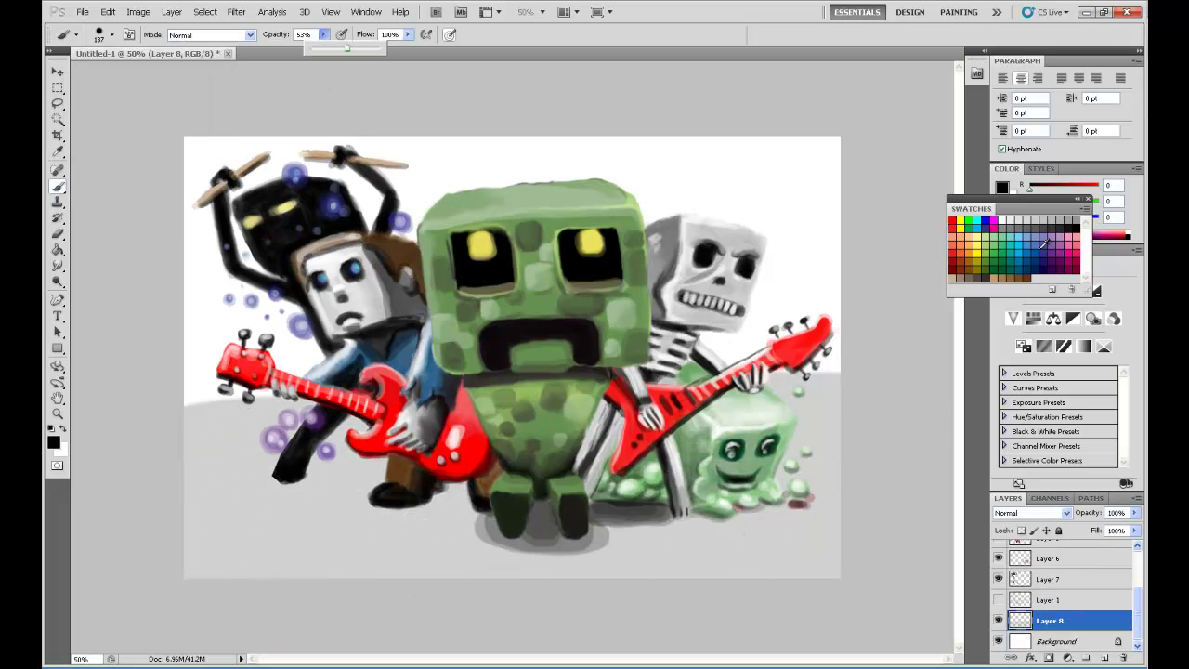
{"action": "mouse_move", "coordinate": [214, 390]}
{"action": "left_mouse_down"}
{"action": "mouse_move", "coordinate": [279, 135]}
{"action": "mouse_move", "coordinate": [818, 232]}
{"action": "left_mouse_up"}
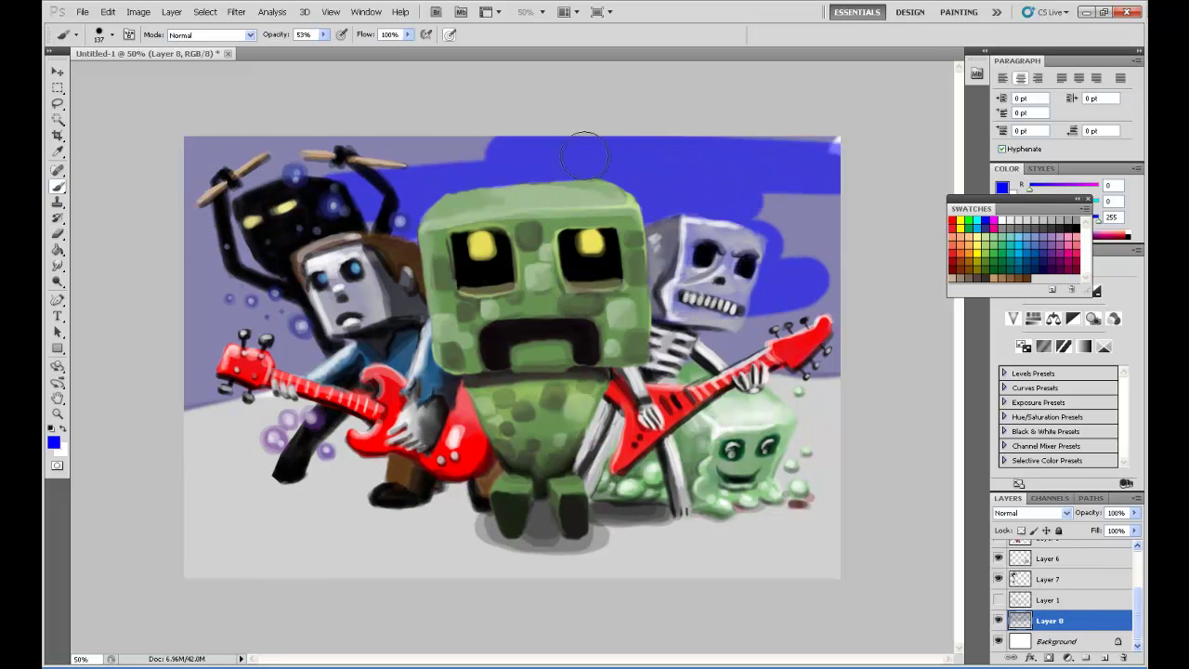
{"action": "left_click_drag", "start_coordinate": [482, 158], "coordinate": [223, 242]}
{"action": "left_click_drag", "start_coordinate": [799, 213], "coordinate": [232, 307]}
{"action": "key", "text": "d"}
{"action": "mouse_move", "coordinate": [204, 390]}
{"action": "left_mouse_down"}
{"action": "mouse_move", "coordinate": [761, 404]}
{"action": "mouse_move", "coordinate": [822, 557]}
{"action": "left_mouse_up"}
Smudge the floor shadows and upper-right grey clouds into soft streaks.
{"action": "left_click", "coordinate": [58, 265]}
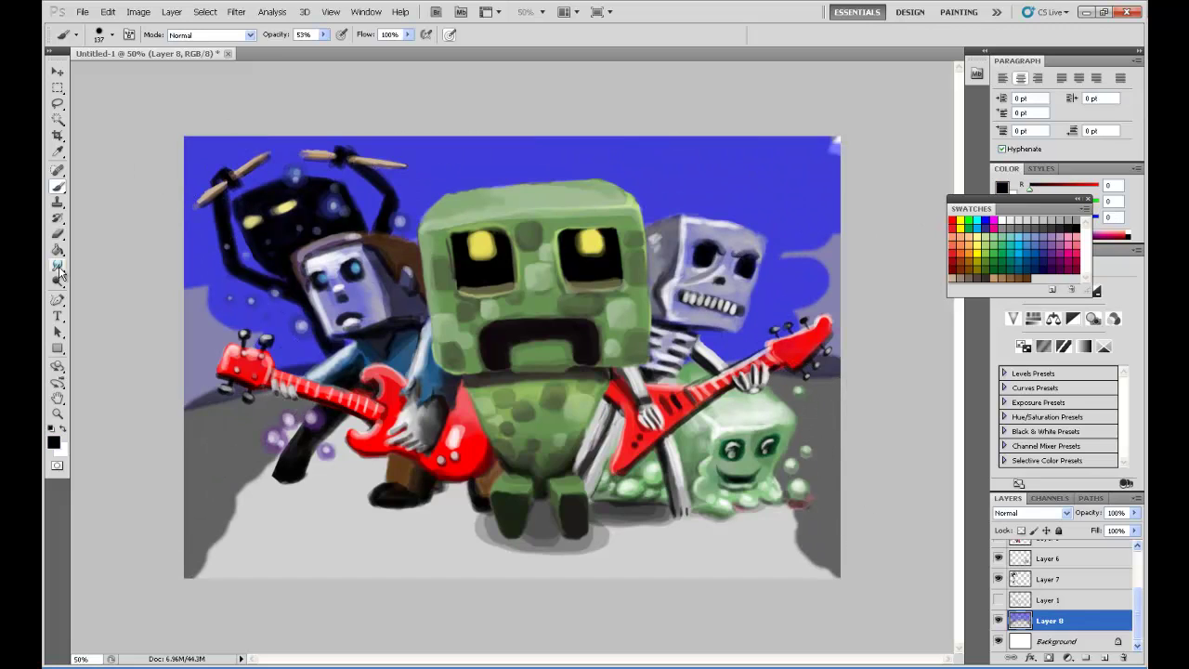
{"action": "left_click", "coordinate": [210, 34]}
{"action": "mouse_move", "coordinate": [279, 436]}
{"action": "left_mouse_down"}
{"action": "mouse_move", "coordinate": [200, 557]}
{"action": "mouse_move", "coordinate": [220, 570]}
{"action": "mouse_move", "coordinate": [233, 483]}
{"action": "mouse_move", "coordinate": [228, 558]}
{"action": "mouse_move", "coordinate": [279, 437]}
{"action": "mouse_move", "coordinate": [290, 442]}
{"action": "mouse_move", "coordinate": [209, 395]}
{"action": "mouse_move", "coordinate": [318, 376]}
{"action": "left_mouse_up"}
{"action": "mouse_move", "coordinate": [193, 394]}
{"action": "left_mouse_down"}
{"action": "mouse_move", "coordinate": [223, 371]}
{"action": "mouse_move", "coordinate": [190, 446]}
{"action": "mouse_move", "coordinate": [200, 372]}
{"action": "left_mouse_up"}
{"action": "mouse_move", "coordinate": [794, 511]}
{"action": "left_mouse_down"}
{"action": "mouse_move", "coordinate": [839, 560]}
{"action": "mouse_move", "coordinate": [808, 529]}
{"action": "mouse_move", "coordinate": [831, 566]}
{"action": "mouse_move", "coordinate": [790, 504]}
{"action": "left_mouse_up"}
{"action": "mouse_move", "coordinate": [800, 239]}
{"action": "left_mouse_down"}
{"action": "mouse_move", "coordinate": [831, 258]}
{"action": "mouse_move", "coordinate": [812, 279]}
{"action": "mouse_move", "coordinate": [809, 316]}
{"action": "left_mouse_up"}
Lighten the skeleton's skull and Steve's face with near-white paint.
{"action": "key", "text": "b"}
{"action": "left_click", "coordinate": [692, 315], "text": "alt"}
{"action": "mouse_move", "coordinate": [692, 314]}
{"action": "left_mouse_down"}
{"action": "mouse_move", "coordinate": [715, 260]}
{"action": "mouse_move", "coordinate": [651, 353]}
{"action": "left_mouse_up"}
{"action": "left_click_drag", "start_coordinate": [335, 269], "coordinate": [390, 315]}
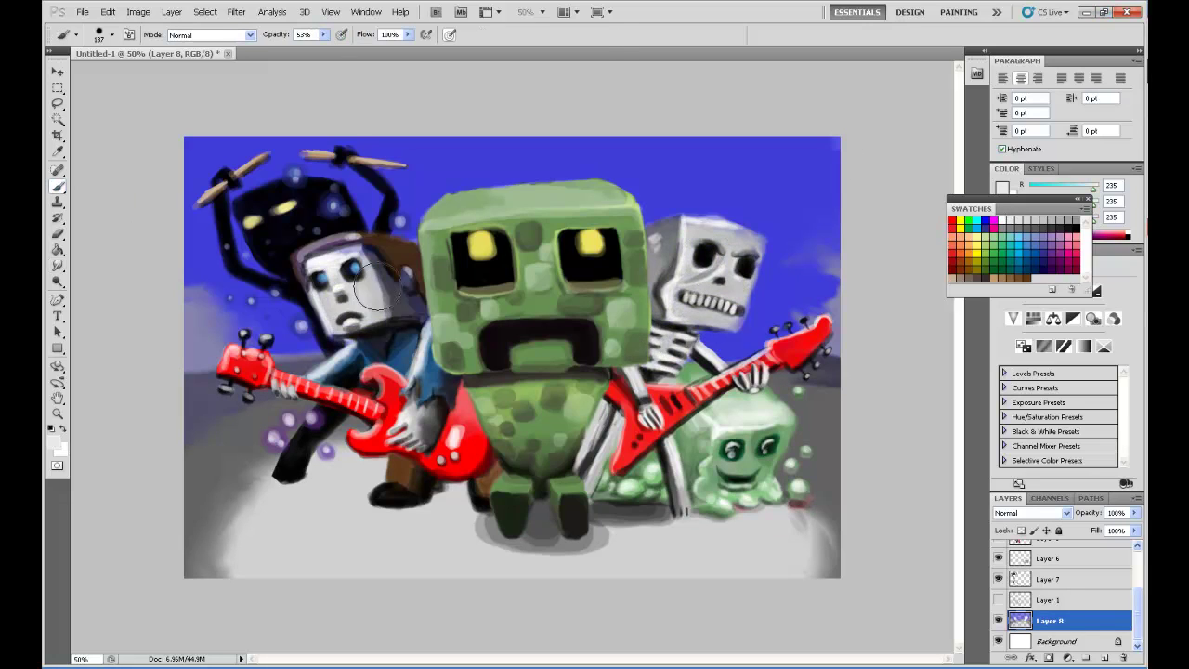
Darken the top of the sky to navy with black and smudge it into the blue.
{"action": "key", "text": "d"}
{"action": "mouse_move", "coordinate": [490, 153]}
{"action": "left_mouse_down"}
{"action": "mouse_move", "coordinate": [279, 162]}
{"action": "mouse_move", "coordinate": [278, 146]}
{"action": "mouse_move", "coordinate": [734, 186]}
{"action": "mouse_move", "coordinate": [738, 311]}
{"action": "mouse_move", "coordinate": [817, 149]}
{"action": "left_mouse_up"}
{"action": "left_click_drag", "start_coordinate": [232, 163], "coordinate": [278, 260]}
{"action": "key", "text": "r"}
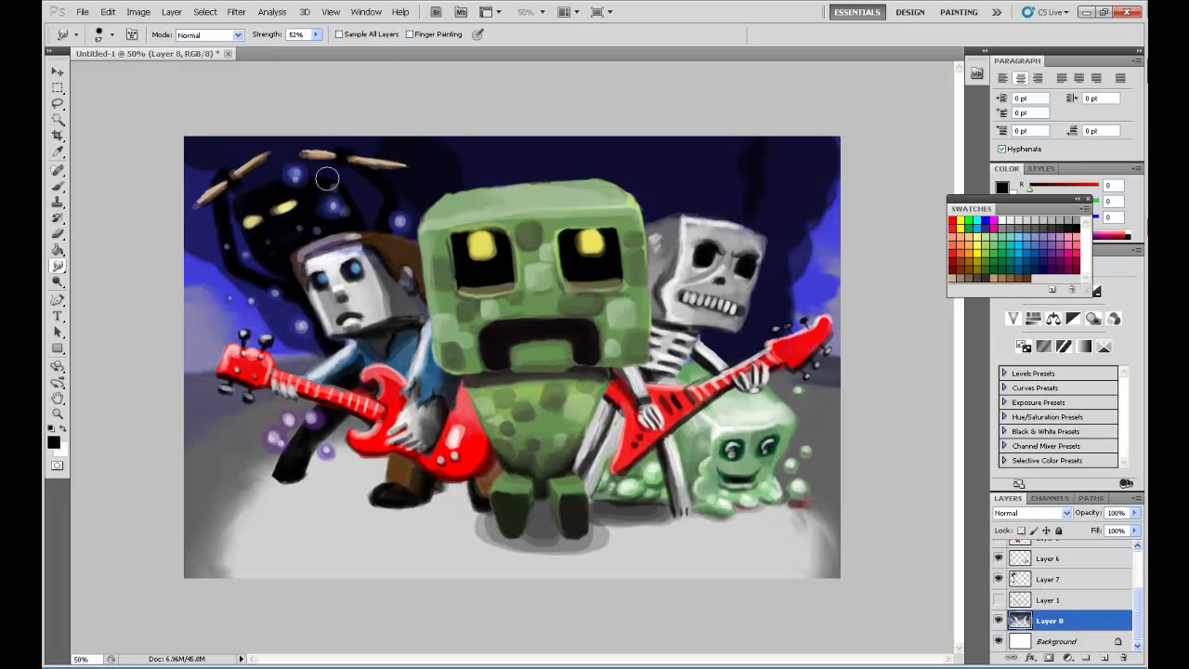
{"action": "mouse_move", "coordinate": [186, 260]}
{"action": "left_mouse_down"}
{"action": "mouse_move", "coordinate": [232, 278]}
{"action": "mouse_move", "coordinate": [288, 353]}
{"action": "mouse_move", "coordinate": [260, 297]}
{"action": "left_mouse_up"}
{"action": "left_click_drag", "start_coordinate": [808, 250], "coordinate": [856, 190]}
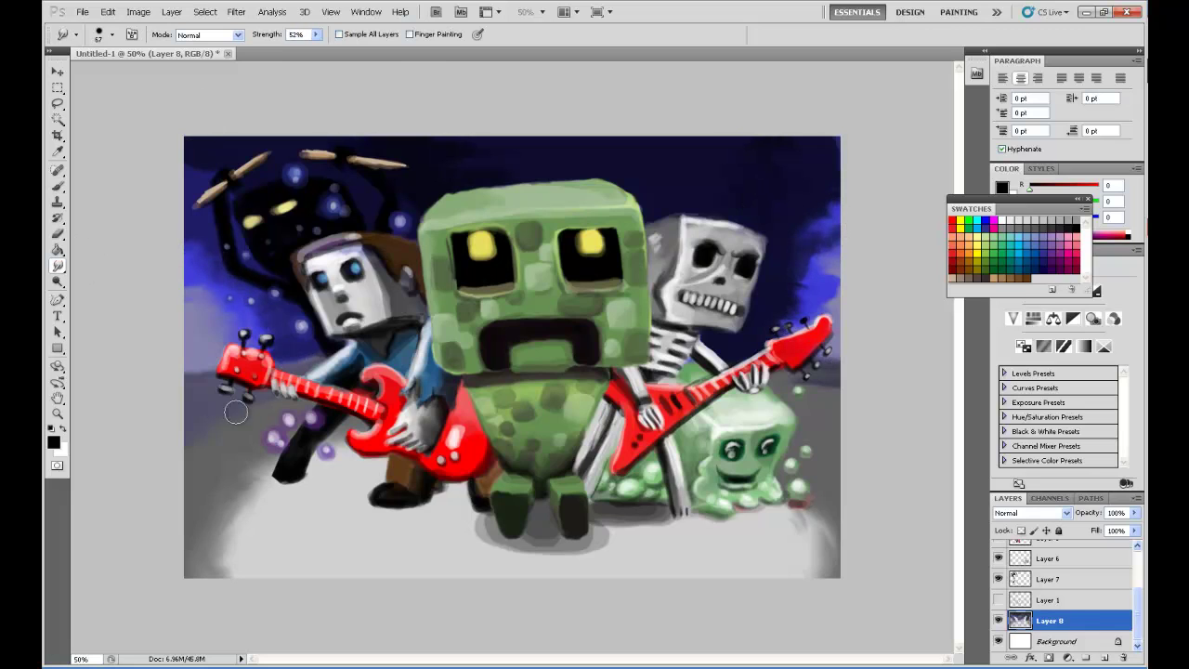
{"action": "left_click_drag", "start_coordinate": [57, 103], "coordinate": [120, 121]}
Select a trapezoid beam from the top centre and fill it with pale yellow.
{"action": "left_click", "coordinate": [206, 580]}
{"action": "left_click", "coordinate": [433, 136]}
{"action": "left_click", "coordinate": [603, 136]}
{"action": "double_click", "coordinate": [830, 580]}
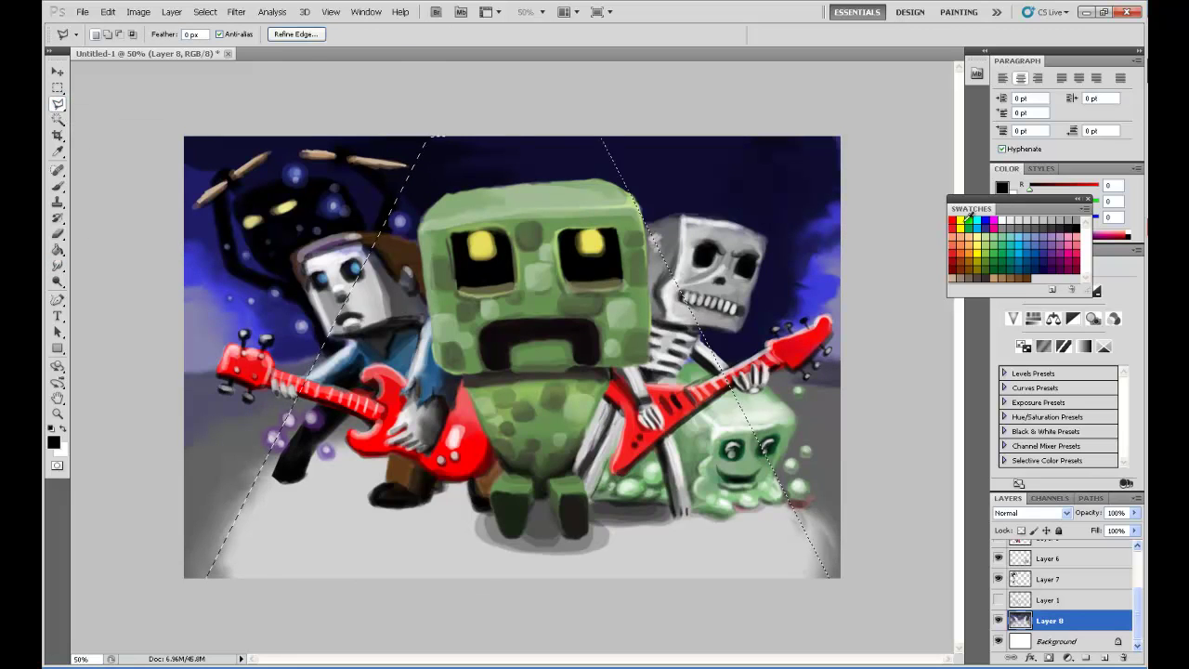
{"action": "key", "text": "g"}
{"action": "left_click", "coordinate": [446, 146]}
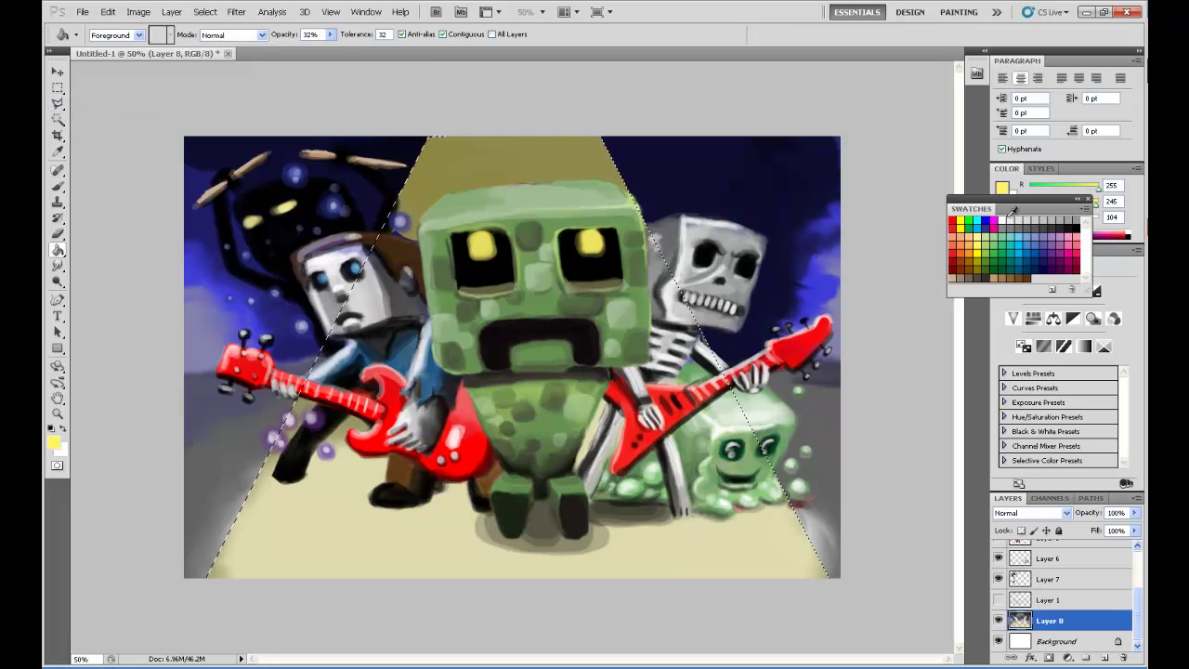
Brighten the top of the beam with white paint, then deselect.
{"action": "key", "text": "b"}
{"action": "key", "text": "x"}
{"action": "left_click_drag", "start_coordinate": [502, 148], "coordinate": [502, 172]}
{"action": "left_click", "coordinate": [58, 266]}
{"action": "key", "text": "b"}
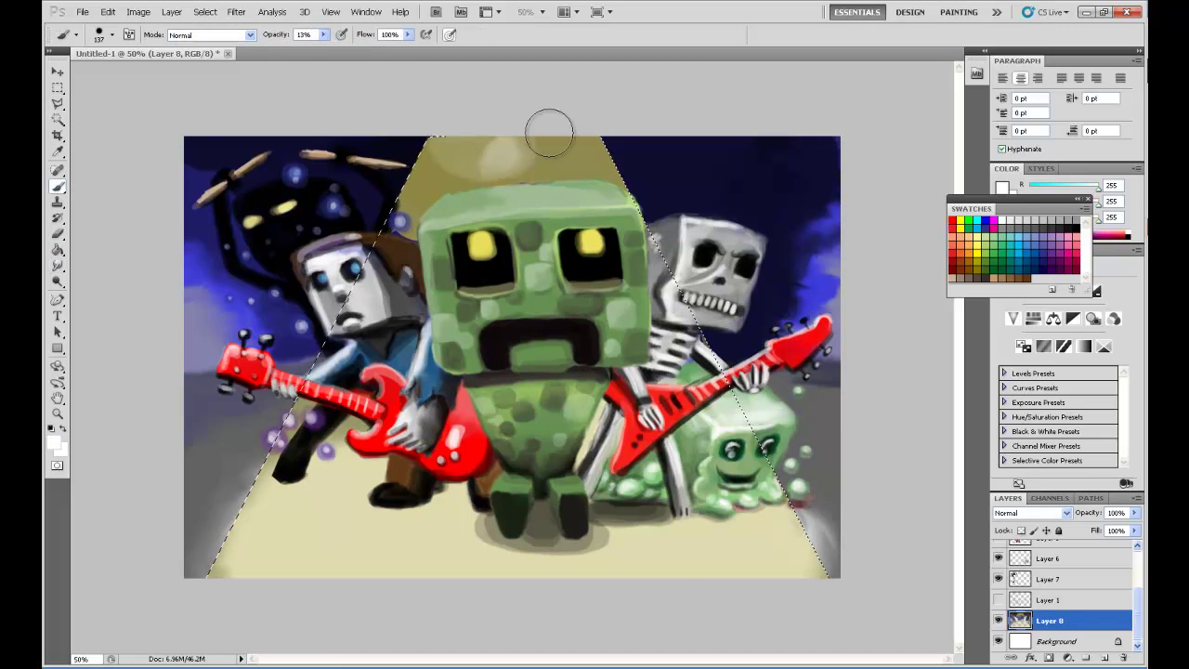
{"action": "mouse_move", "coordinate": [544, 125]}
{"action": "left_mouse_down"}
{"action": "mouse_move", "coordinate": [544, 167]}
{"action": "mouse_move", "coordinate": [444, 130]}
{"action": "left_mouse_up"}
{"action": "key", "text": "ctrl+d"}
Smudge the beam's left and lower edges into the background.
{"action": "key", "text": "r"}
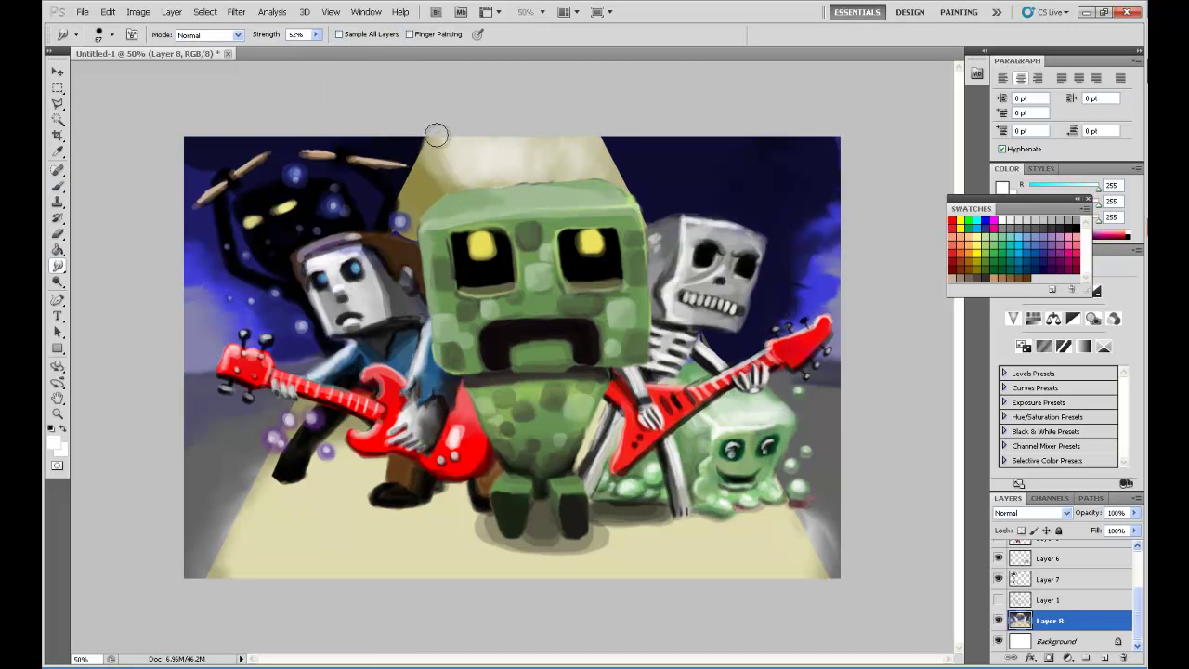
{"action": "mouse_move", "coordinate": [408, 181]}
{"action": "left_mouse_down"}
{"action": "mouse_move", "coordinate": [376, 213]}
{"action": "mouse_move", "coordinate": [288, 390]}
{"action": "left_mouse_up"}
{"action": "left_click_drag", "start_coordinate": [325, 325], "coordinate": [288, 376]}
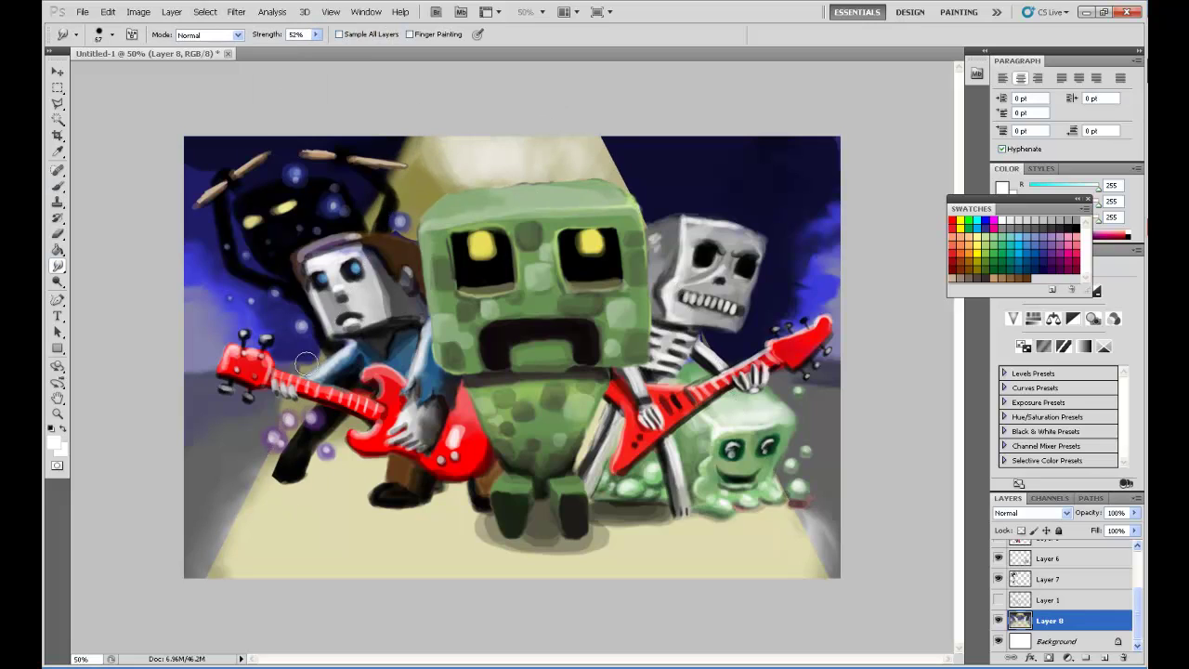
{"action": "left_click_drag", "start_coordinate": [253, 467], "coordinate": [223, 543]}
{"action": "left_click_drag", "start_coordinate": [311, 339], "coordinate": [284, 409]}
{"action": "mouse_move", "coordinate": [223, 520]}
{"action": "left_mouse_down"}
{"action": "mouse_move", "coordinate": [200, 586]}
{"action": "mouse_move", "coordinate": [230, 498]}
{"action": "mouse_move", "coordinate": [218, 580]}
{"action": "left_mouse_up"}
{"action": "left_click_drag", "start_coordinate": [804, 557], "coordinate": [790, 455]}
Blend the beam into the skeleton, the blocky head and the area above the creeper.
{"action": "mouse_move", "coordinate": [701, 339]}
{"action": "left_mouse_down"}
{"action": "mouse_move", "coordinate": [697, 358]}
{"action": "mouse_move", "coordinate": [710, 332]}
{"action": "mouse_move", "coordinate": [715, 371]}
{"action": "left_mouse_up"}
{"action": "mouse_move", "coordinate": [697, 237]}
{"action": "left_mouse_down"}
{"action": "mouse_move", "coordinate": [688, 274]}
{"action": "mouse_move", "coordinate": [706, 316]}
{"action": "left_mouse_up"}
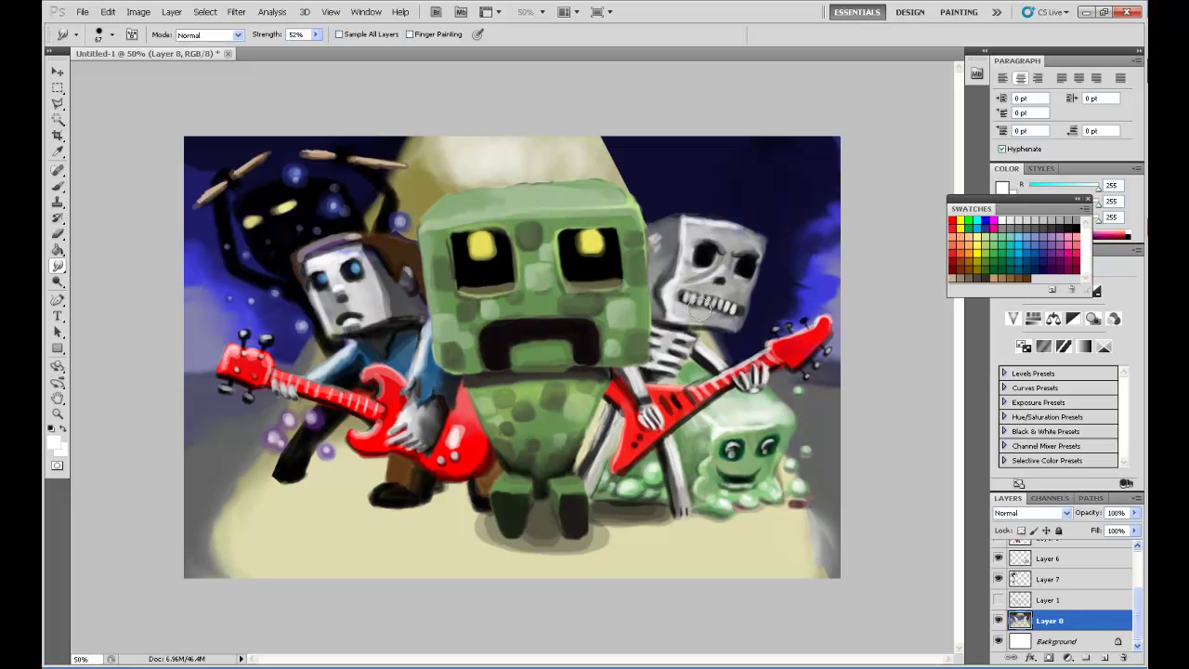
{"action": "left_click_drag", "start_coordinate": [736, 244], "coordinate": [725, 299]}
{"action": "left_click_drag", "start_coordinate": [261, 483], "coordinate": [299, 370]}
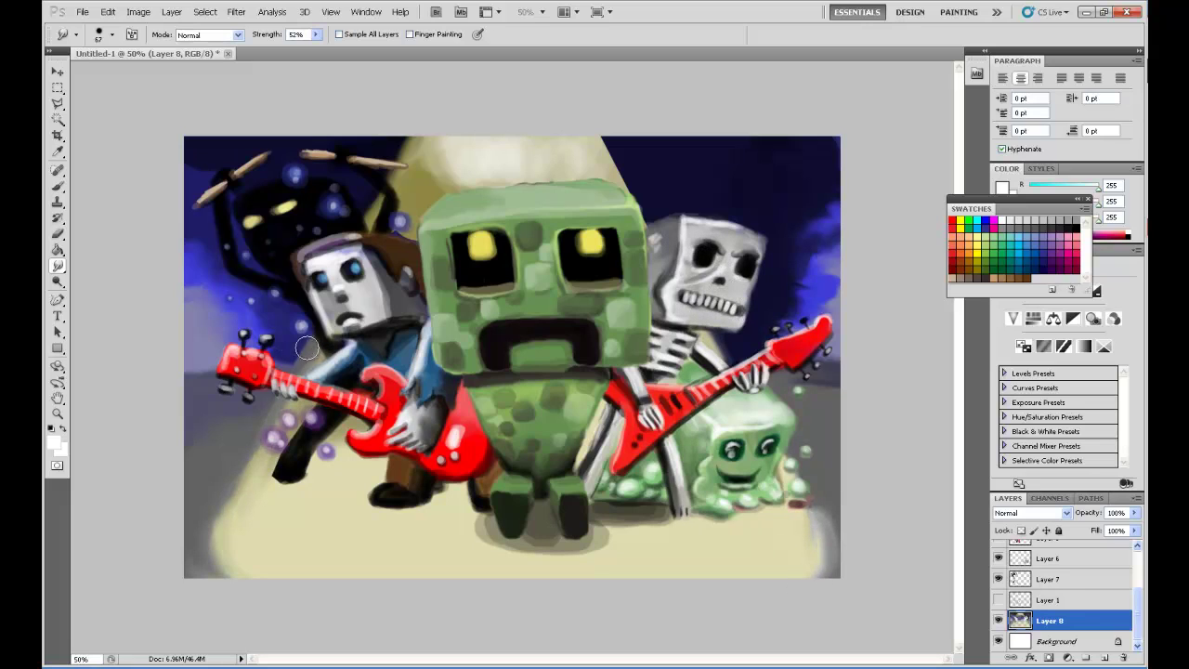
{"action": "mouse_move", "coordinate": [432, 158]}
{"action": "left_mouse_down"}
{"action": "mouse_move", "coordinate": [422, 209]}
{"action": "mouse_move", "coordinate": [390, 255]}
{"action": "left_mouse_up"}
{"action": "mouse_move", "coordinate": [424, 199]}
{"action": "left_mouse_down"}
{"action": "mouse_move", "coordinate": [344, 255]}
{"action": "mouse_move", "coordinate": [338, 319]}
{"action": "mouse_move", "coordinate": [325, 287]}
{"action": "left_mouse_up"}
{"action": "mouse_move", "coordinate": [381, 223]}
{"action": "left_mouse_down"}
{"action": "mouse_move", "coordinate": [436, 185]}
{"action": "mouse_move", "coordinate": [414, 247]}
{"action": "left_mouse_up"}
{"action": "left_click_drag", "start_coordinate": [467, 167], "coordinate": [446, 195]}
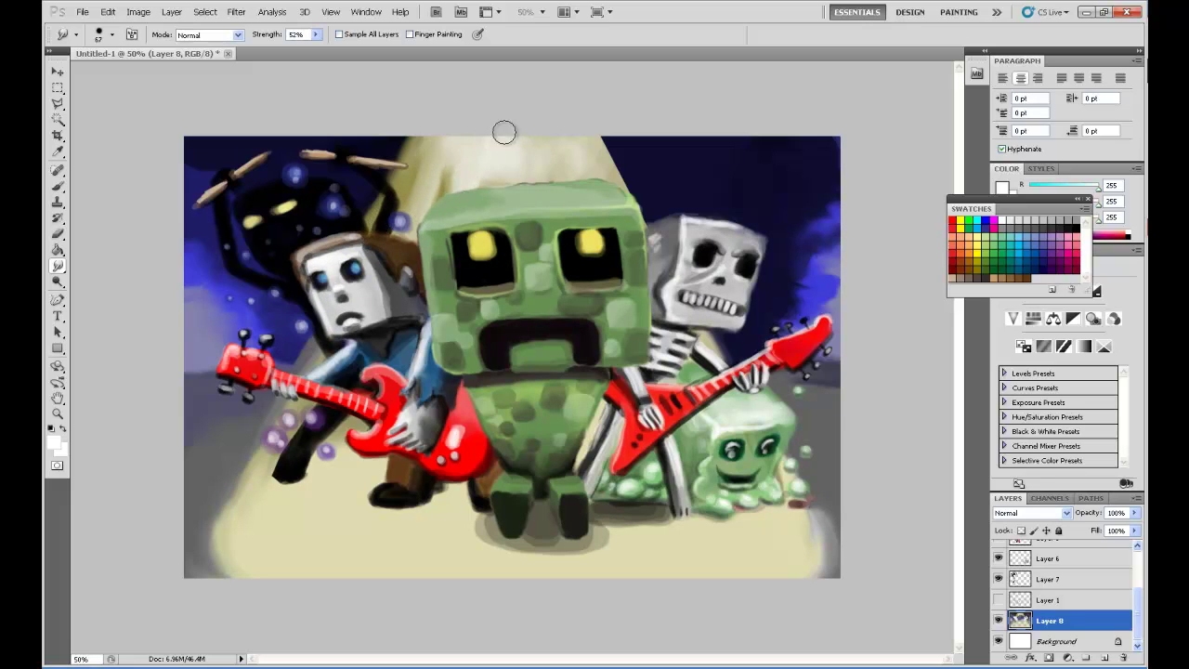
{"action": "mouse_move", "coordinate": [441, 130]}
{"action": "left_mouse_down"}
{"action": "mouse_move", "coordinate": [492, 188]}
{"action": "mouse_move", "coordinate": [437, 194]}
{"action": "left_mouse_up"}
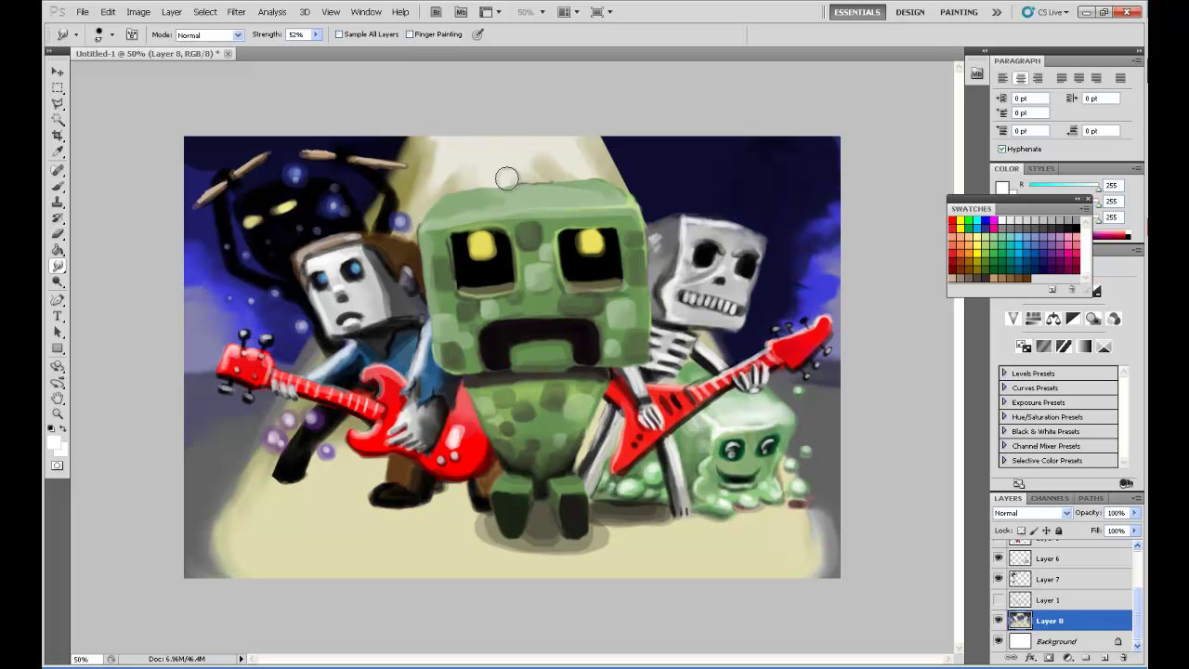
Set the smudge strength to 11% with a 960 px brush.
{"action": "left_click", "coordinate": [112, 34]}
{"action": "left_click_drag", "start_coordinate": [93, 42], "coordinate": [185, 42]}
{"action": "left_click", "coordinate": [112, 34]}
{"action": "left_click", "coordinate": [112, 35]}
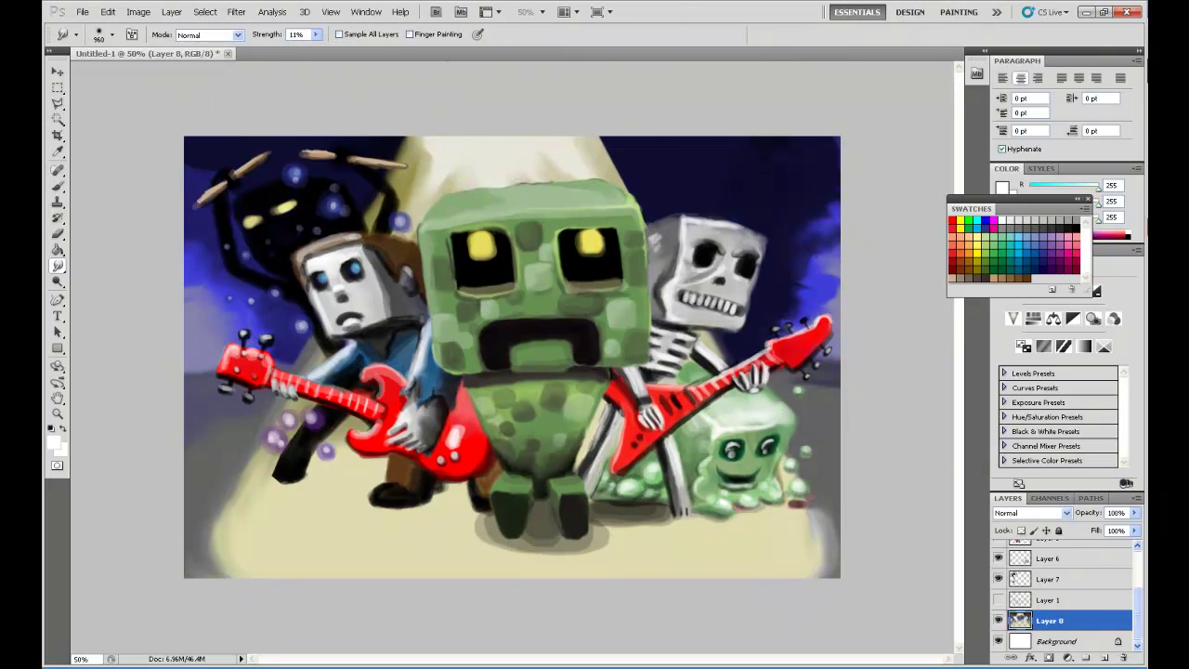
Paint dark floor rays and smudge them around the left figure's feet at 49% strength.
{"action": "key", "text": "b"}
{"action": "mouse_move", "coordinate": [622, 548]}
{"action": "left_mouse_down"}
{"action": "mouse_move", "coordinate": [678, 520]}
{"action": "mouse_move", "coordinate": [790, 529]}
{"action": "mouse_move", "coordinate": [784, 541]}
{"action": "mouse_move", "coordinate": [789, 512]}
{"action": "mouse_move", "coordinate": [705, 558]}
{"action": "mouse_move", "coordinate": [581, 541]}
{"action": "mouse_move", "coordinate": [653, 517]}
{"action": "mouse_move", "coordinate": [595, 492]}
{"action": "mouse_move", "coordinate": [393, 517]}
{"action": "mouse_move", "coordinate": [195, 567]}
{"action": "mouse_move", "coordinate": [413, 511]}
{"action": "mouse_move", "coordinate": [398, 589]}
{"action": "mouse_move", "coordinate": [233, 560]}
{"action": "mouse_move", "coordinate": [247, 490]}
{"action": "mouse_move", "coordinate": [318, 490]}
{"action": "left_mouse_up"}
{"action": "left_click", "coordinate": [99, 34]}
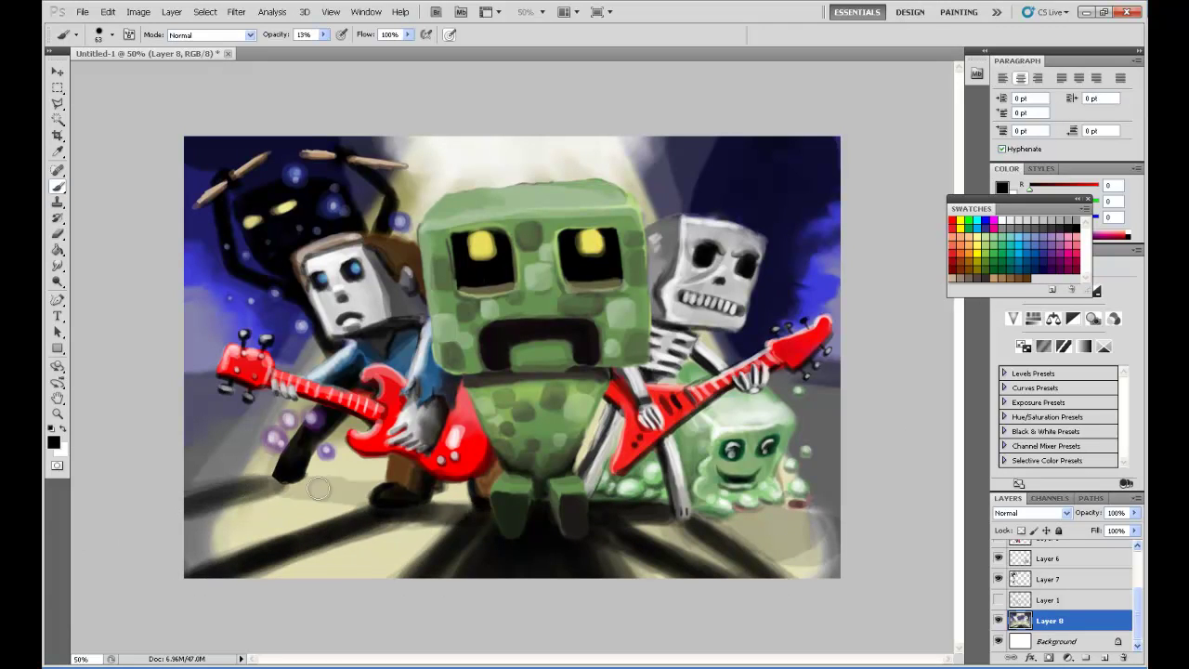
{"action": "key", "text": "r"}
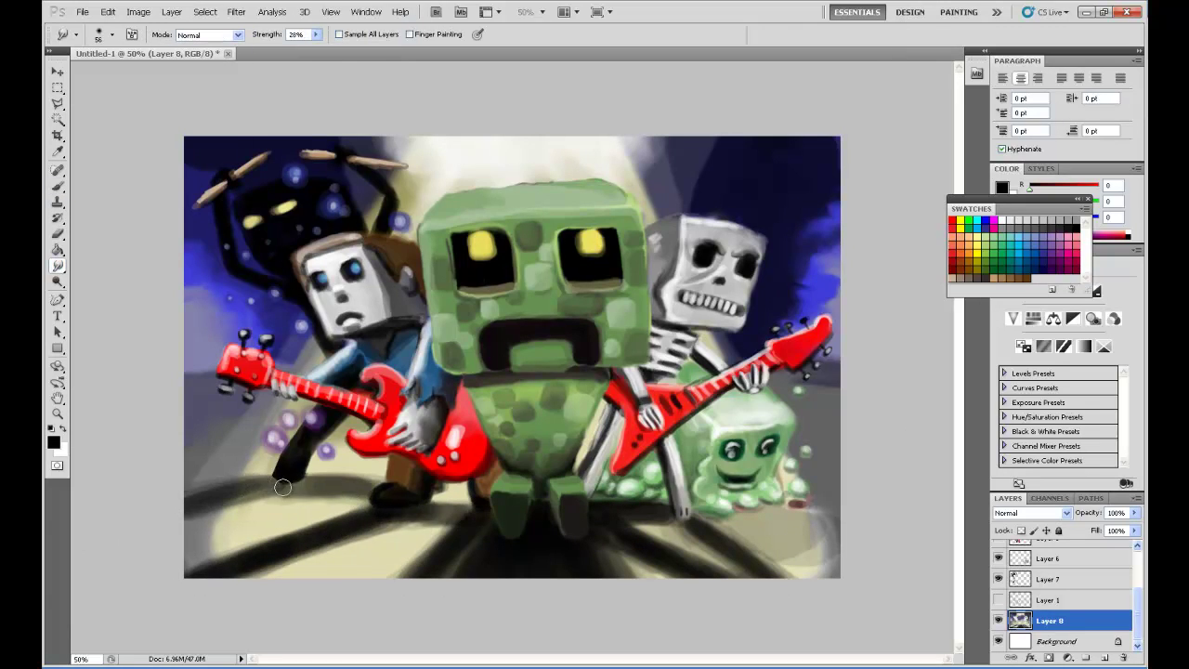
{"action": "mouse_move", "coordinate": [389, 482]}
{"action": "left_mouse_down"}
{"action": "mouse_move", "coordinate": [430, 507]}
{"action": "mouse_move", "coordinate": [415, 484]}
{"action": "left_mouse_up"}
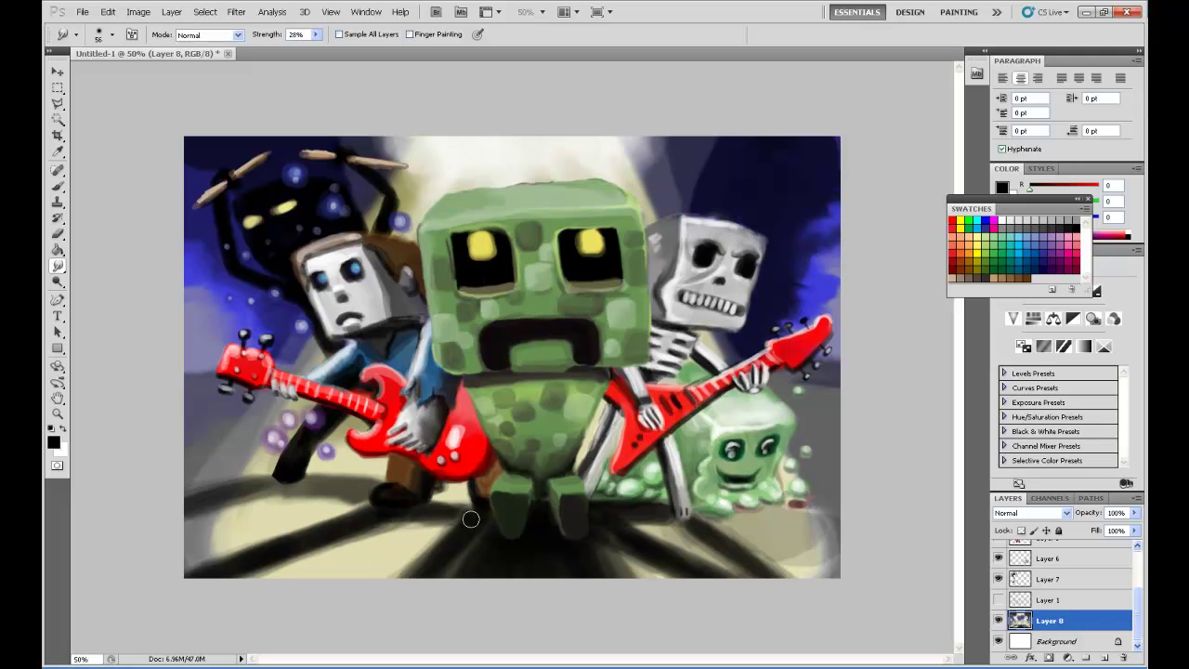
{"action": "key", "text": "4"}
{"action": "key", "text": "9"}
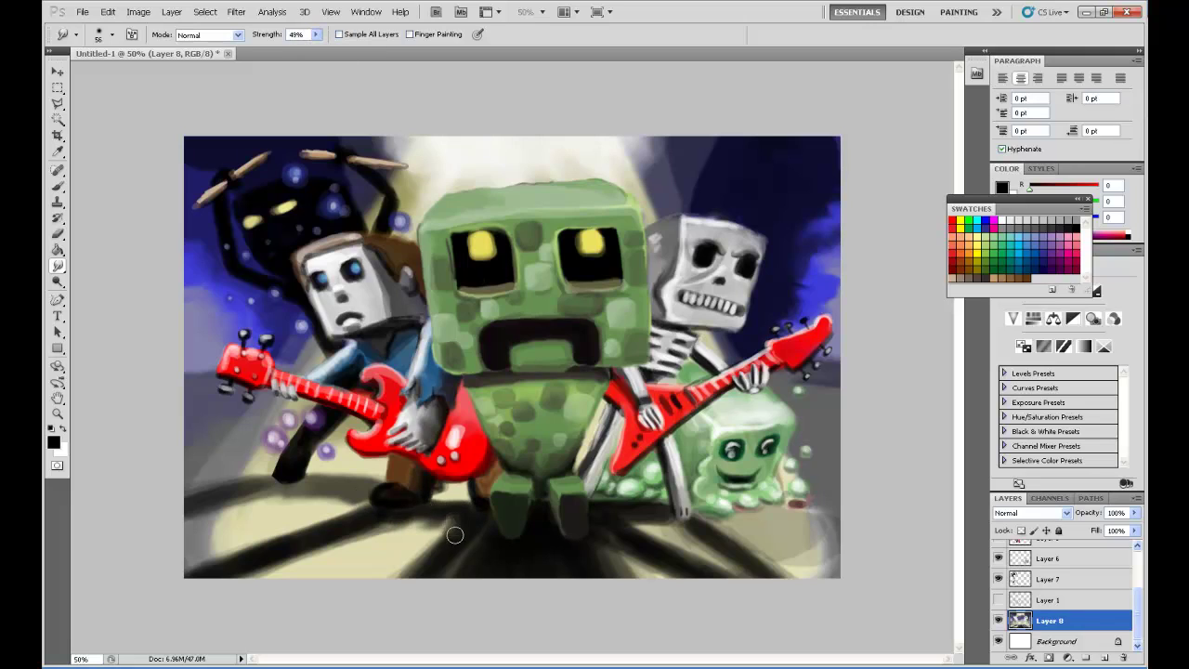
{"action": "left_click_drag", "start_coordinate": [454, 535], "coordinate": [363, 501]}
{"action": "mouse_move", "coordinate": [238, 493]}
{"action": "left_mouse_down"}
{"action": "mouse_move", "coordinate": [244, 481]}
{"action": "mouse_move", "coordinate": [336, 484]}
{"action": "left_mouse_up"}
{"action": "left_click_drag", "start_coordinate": [680, 522], "coordinate": [654, 543]}
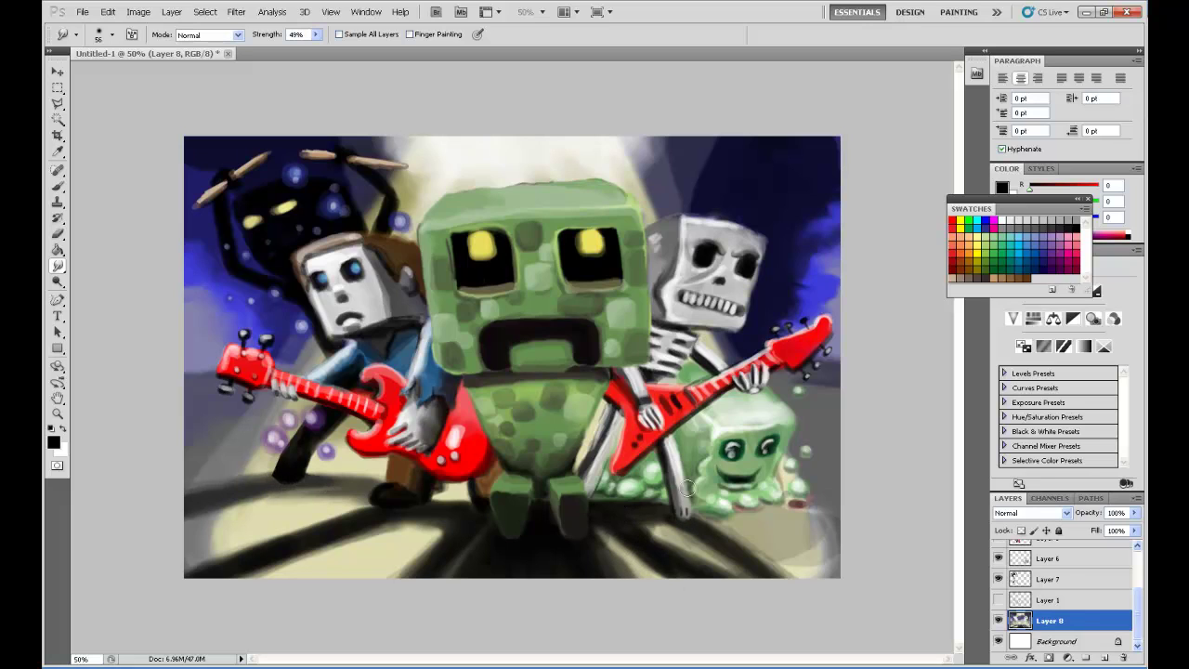
Toggle Layer 4's visibility to compare, then return to Layer 8.
{"action": "left_click", "coordinate": [1049, 578]}
{"action": "scroll", "coordinate": [1059, 594], "scroll_direction": "up", "scroll_amount": 1}
{"action": "left_click", "coordinate": [1050, 568]}
{"action": "scroll", "coordinate": [1059, 595], "scroll_direction": "up", "scroll_amount": 2}
{"action": "left_click", "coordinate": [999, 573]}
{"action": "left_click", "coordinate": [999, 573]}
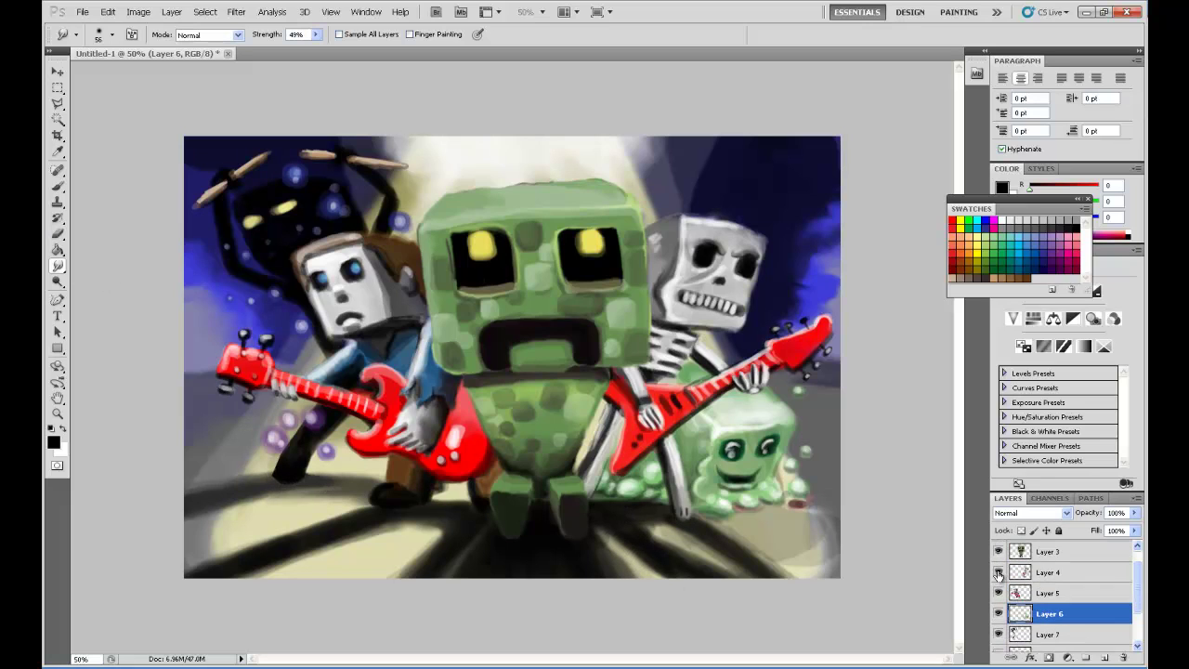
{"action": "scroll", "coordinate": [998, 573], "scroll_direction": "down", "scroll_amount": 1}
{"action": "left_click", "coordinate": [999, 546]}
{"action": "key", "text": "b"}
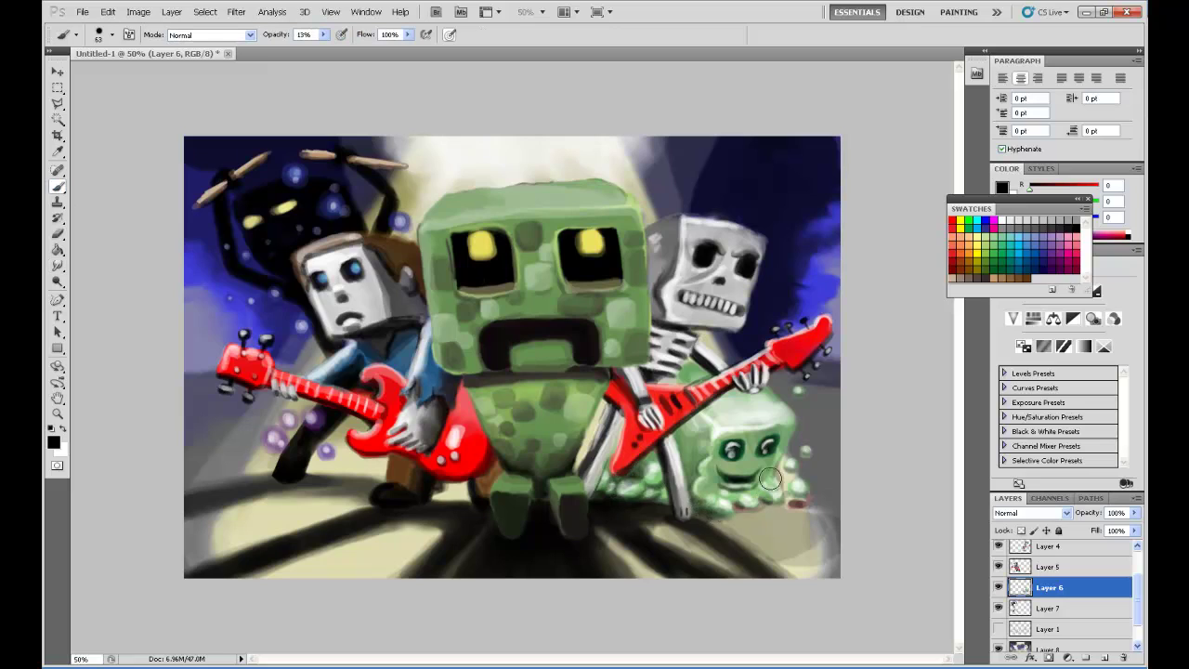
{"action": "left_click", "coordinate": [734, 520], "text": "ctrl"}
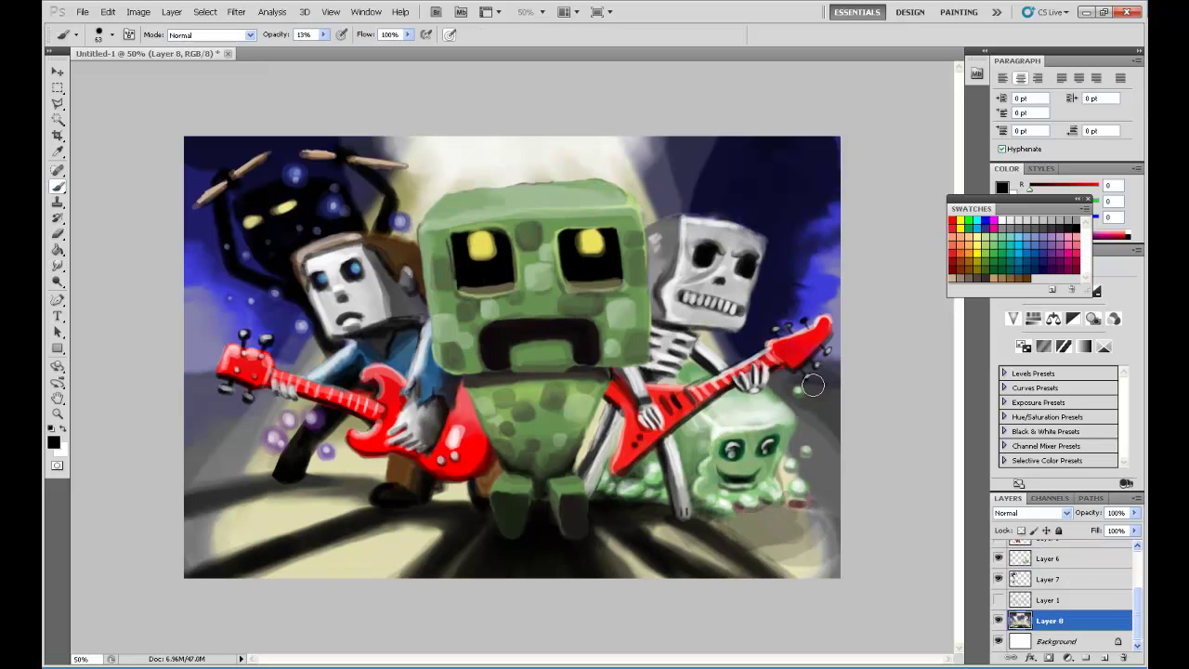
Darken the left edge and the area by the right guitar head, then smudge both soft.
{"action": "mouse_move", "coordinate": [812, 385]}
{"action": "left_mouse_down"}
{"action": "mouse_move", "coordinate": [809, 371]}
{"action": "mouse_move", "coordinate": [776, 381]}
{"action": "left_mouse_up"}
{"action": "mouse_move", "coordinate": [191, 409]}
{"action": "left_mouse_down"}
{"action": "mouse_move", "coordinate": [222, 371]}
{"action": "mouse_move", "coordinate": [232, 330]}
{"action": "left_mouse_up"}
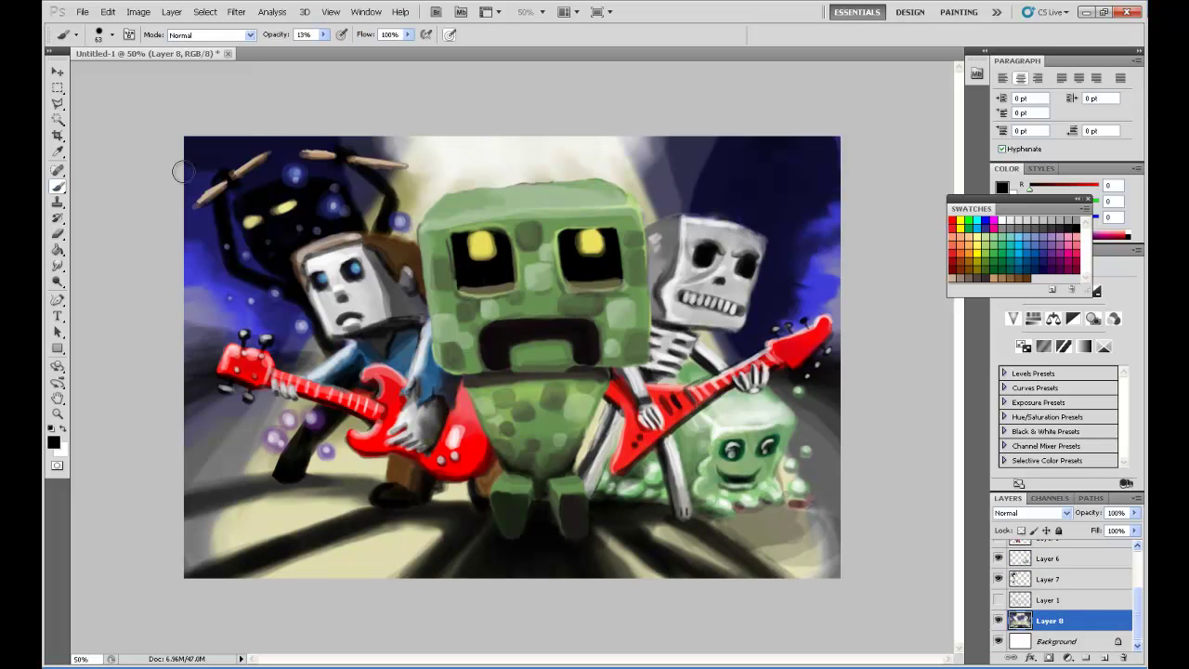
{"action": "key", "text": "r"}
{"action": "mouse_move", "coordinate": [211, 405]}
{"action": "left_mouse_down"}
{"action": "mouse_move", "coordinate": [213, 334]}
{"action": "mouse_move", "coordinate": [230, 402]}
{"action": "mouse_move", "coordinate": [186, 334]}
{"action": "mouse_move", "coordinate": [199, 363]}
{"action": "mouse_move", "coordinate": [228, 348]}
{"action": "left_mouse_up"}
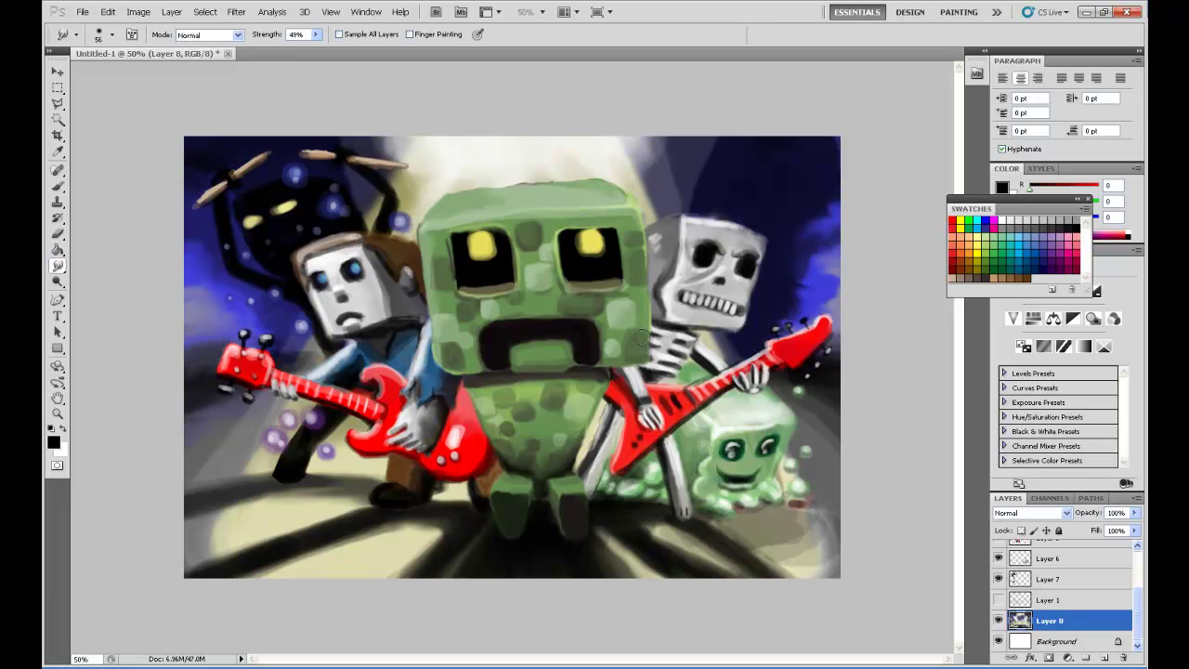
{"action": "left_click_drag", "start_coordinate": [802, 392], "coordinate": [797, 321]}
{"action": "left_click_drag", "start_coordinate": [841, 274], "coordinate": [771, 306]}
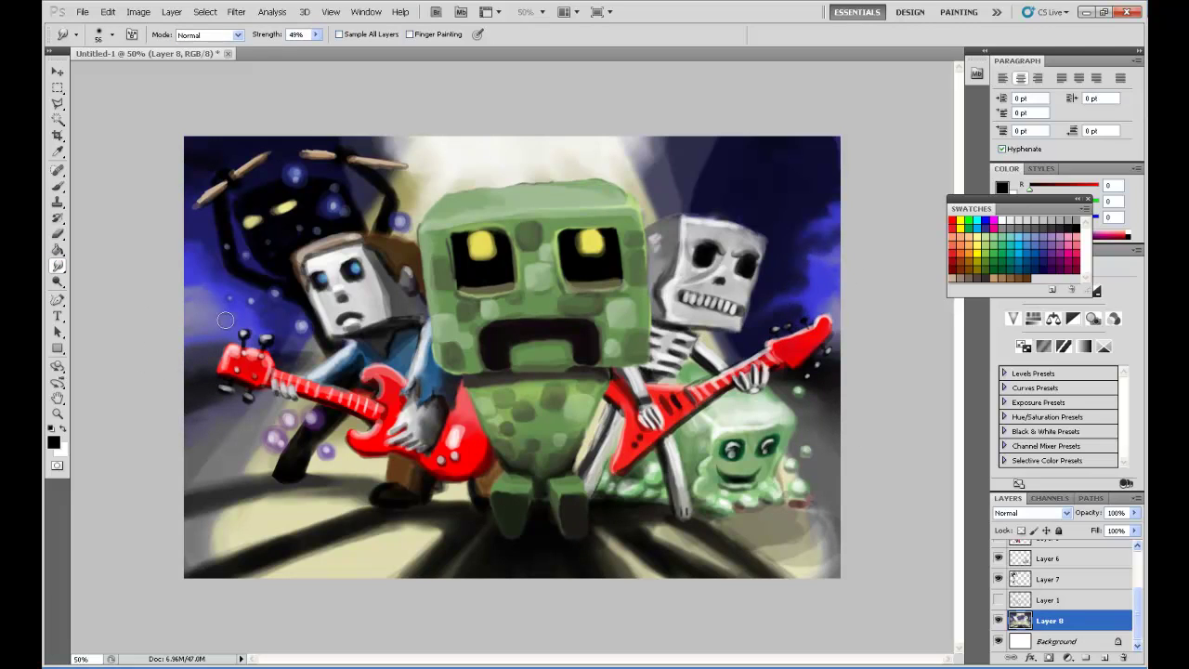
At 75% smudge strength, pull light ray streaks down toward the skeleton.
{"action": "key", "text": "7"}
{"action": "key", "text": "5"}
{"action": "left_click_drag", "start_coordinate": [650, 151], "coordinate": [797, 306]}
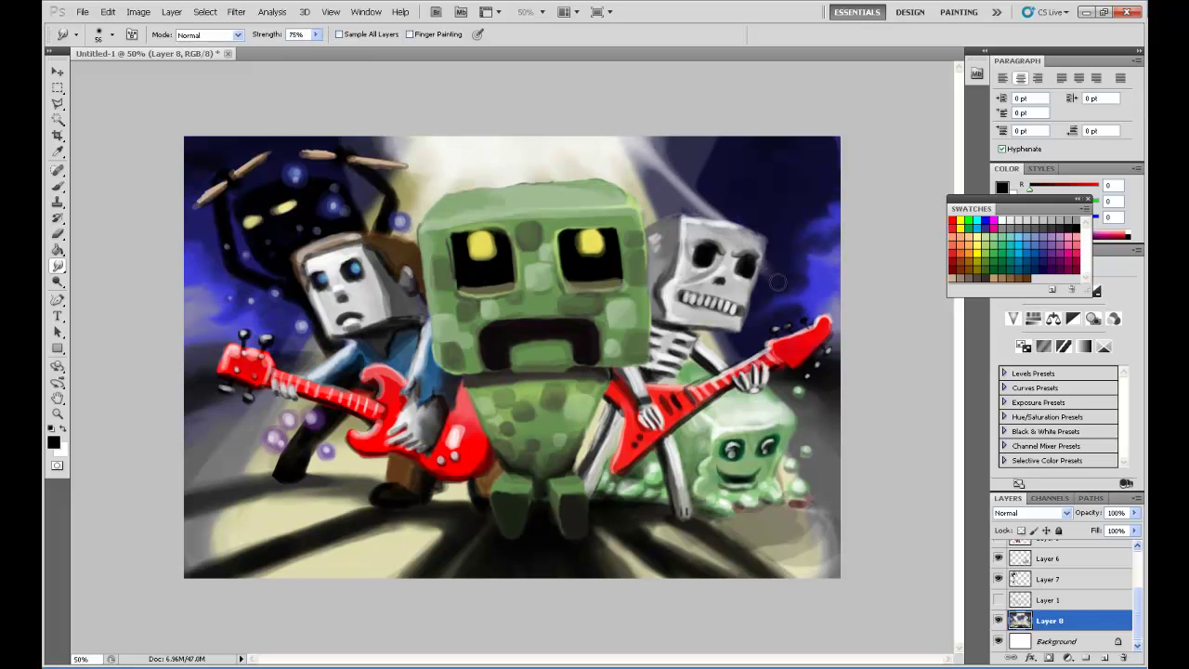
{"action": "left_click_drag", "start_coordinate": [641, 144], "coordinate": [808, 320]}
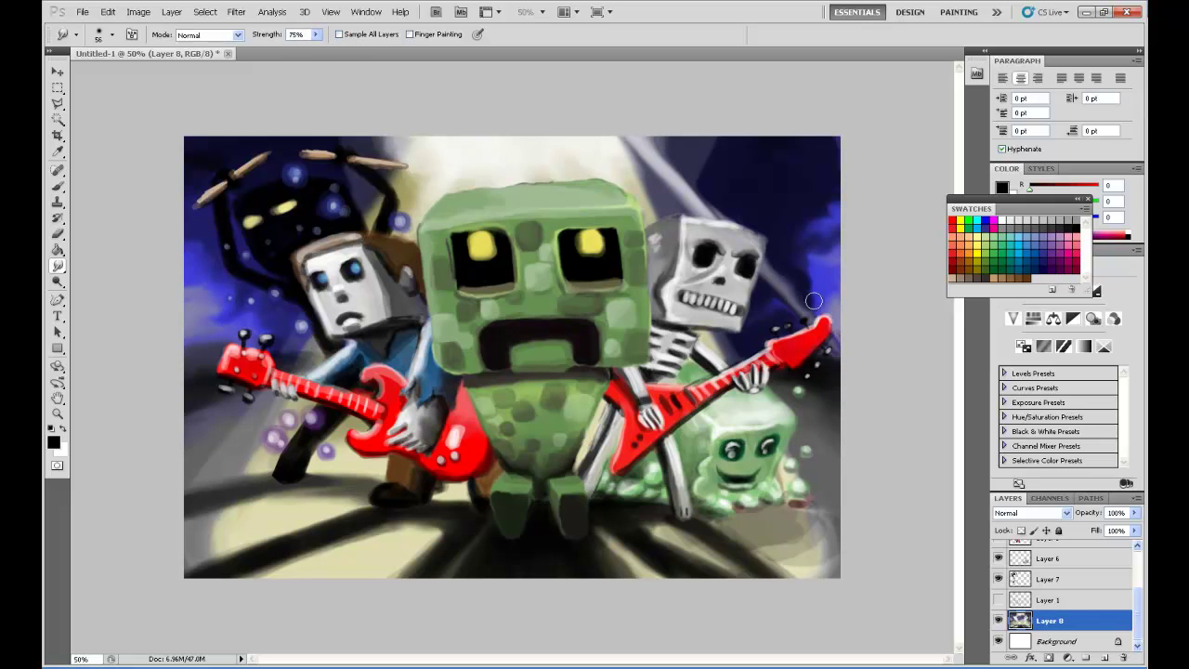
On a new layer, draw thin dark lines on the creeper with a small brush at 34% opacity.
{"action": "key", "text": "b"}
{"action": "left_click", "coordinate": [112, 34]}
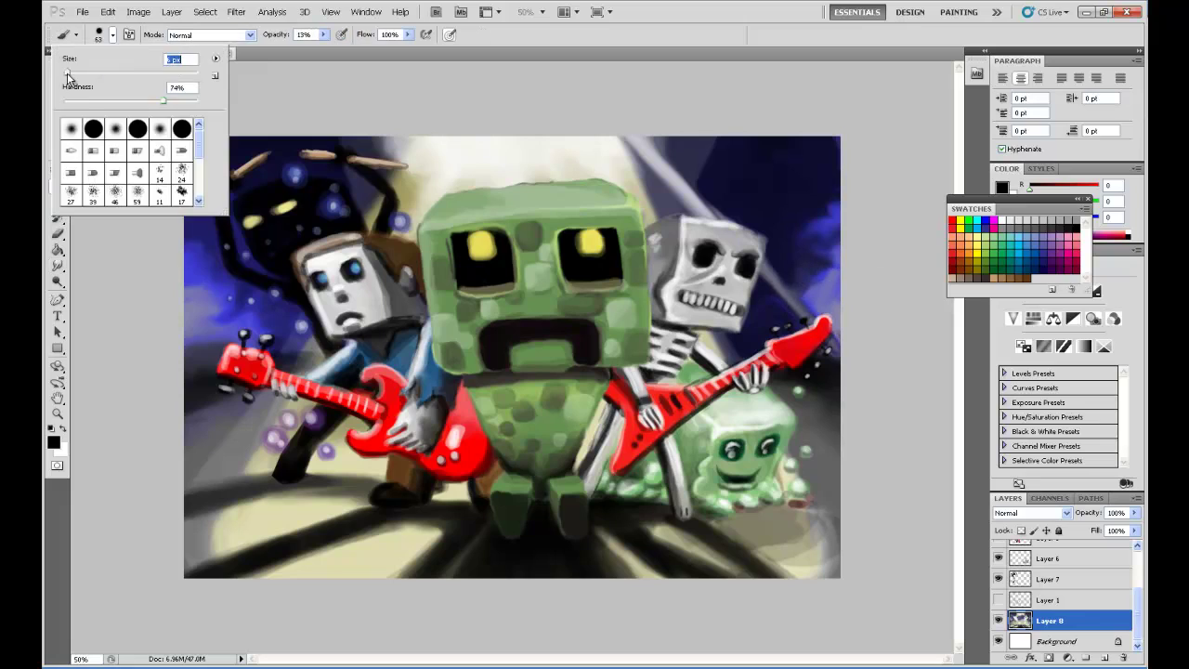
{"action": "left_click", "coordinate": [414, 130]}
{"action": "key", "text": "ctrl+shift+alt+n"}
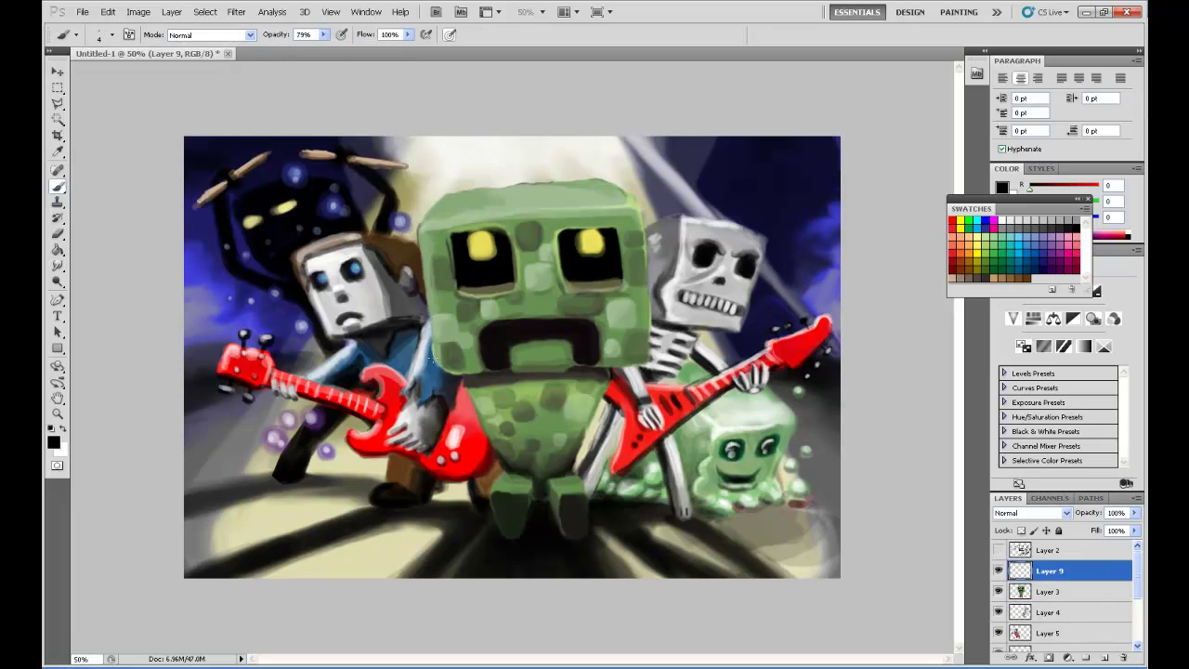
{"action": "key", "text": "3"}
{"action": "key", "text": "4"}
{"action": "left_click_drag", "start_coordinate": [436, 364], "coordinate": [431, 336]}
{"action": "left_click", "coordinate": [111, 34]}
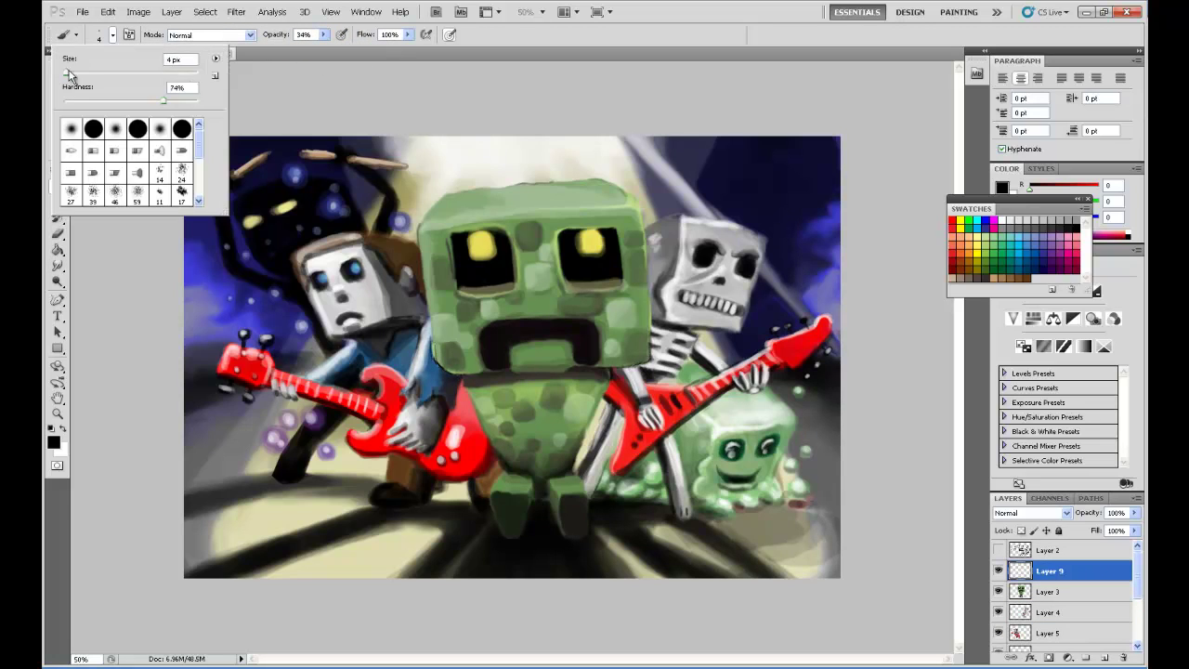
{"action": "key", "text": "Return"}
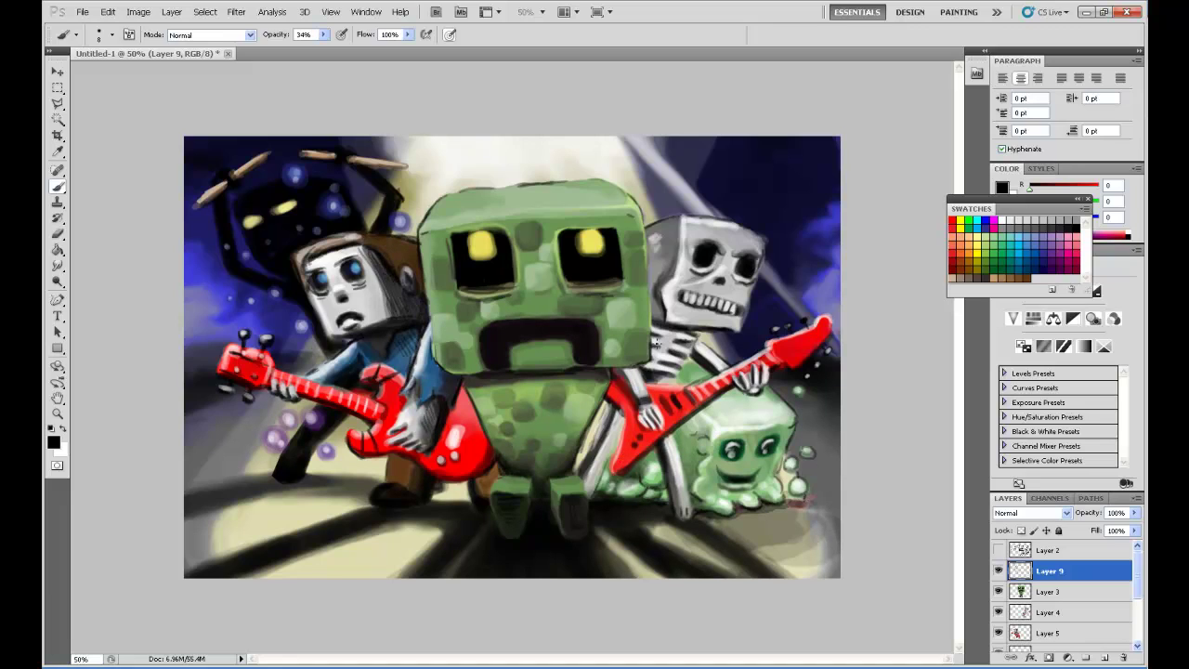
Paint white highlights along the guitar strings, then sample blue and purple from the painting.
{"action": "left_click", "coordinate": [1000, 220]}
{"action": "left_click", "coordinate": [788, 340], "text": "alt"}
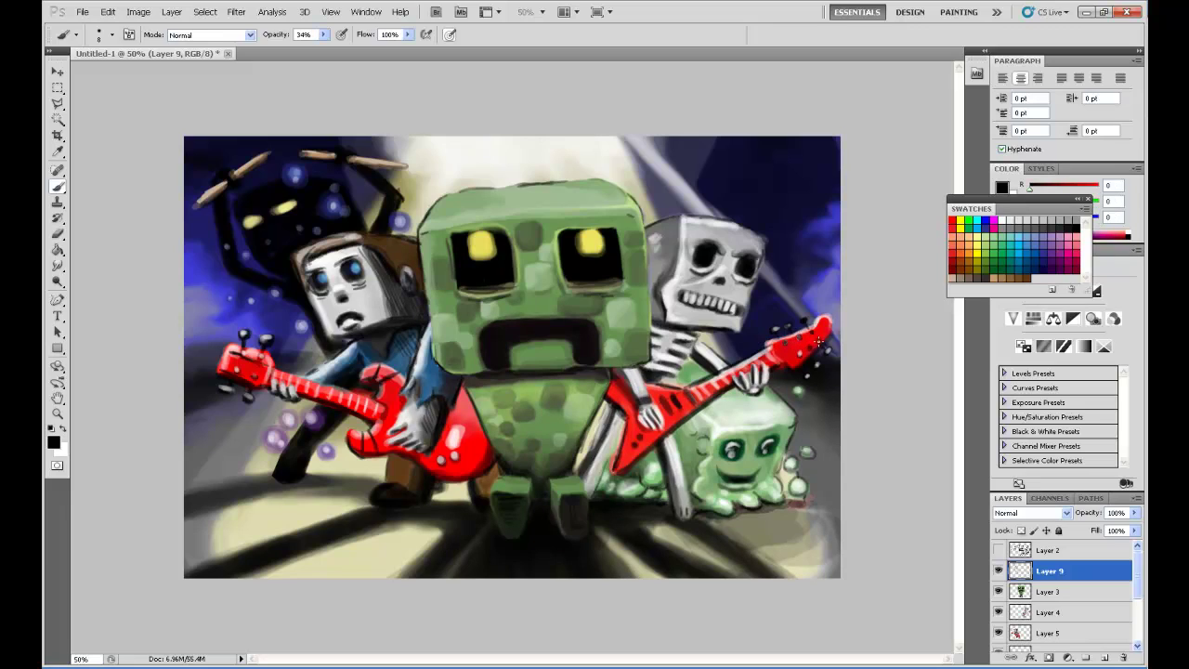
{"action": "left_click", "coordinate": [819, 341], "text": "alt"}
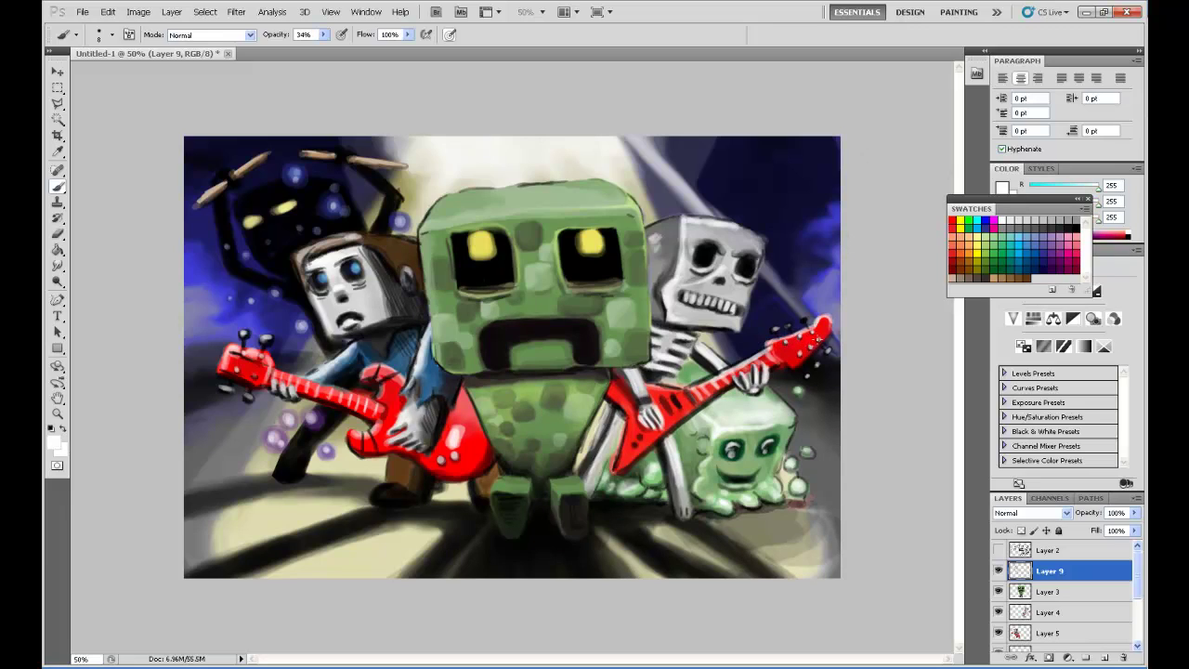
{"action": "left_click_drag", "start_coordinate": [283, 374], "coordinate": [452, 438]}
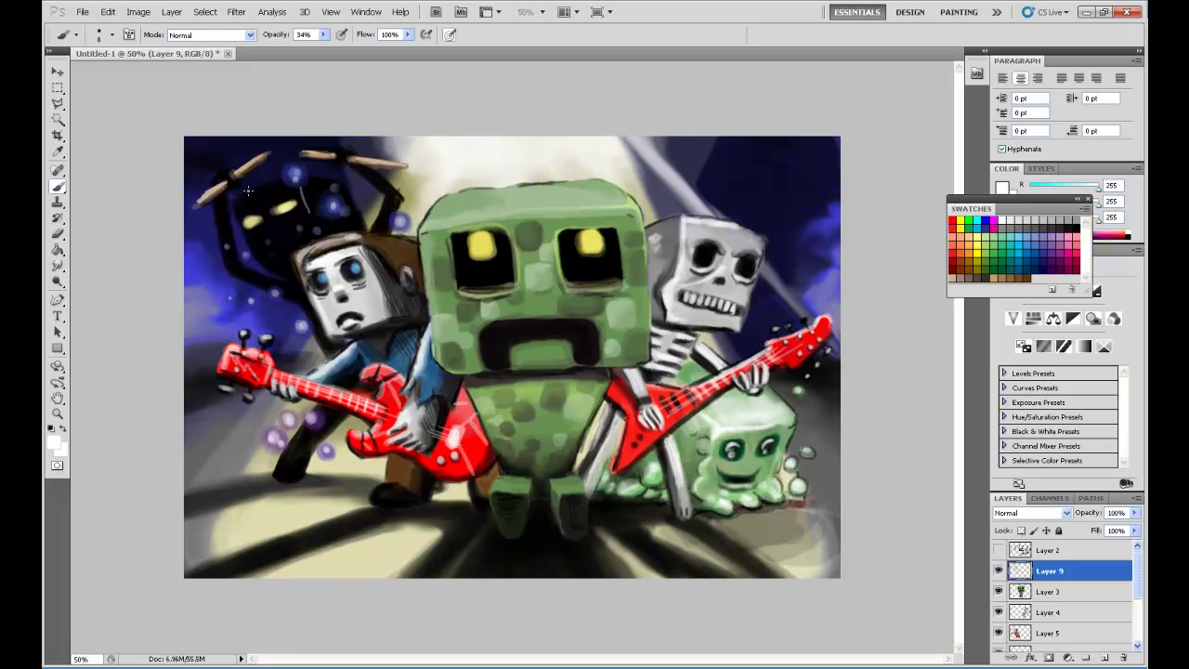
{"action": "left_click", "coordinate": [304, 200], "text": "alt"}
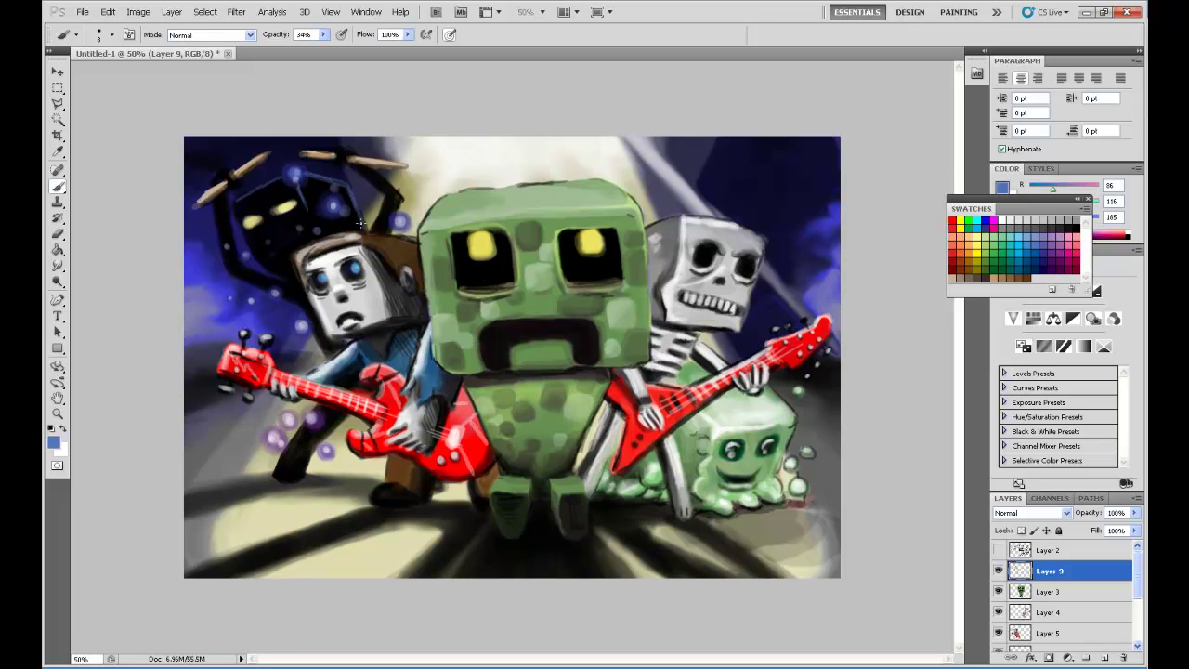
{"action": "left_click", "coordinate": [299, 461], "text": "alt"}
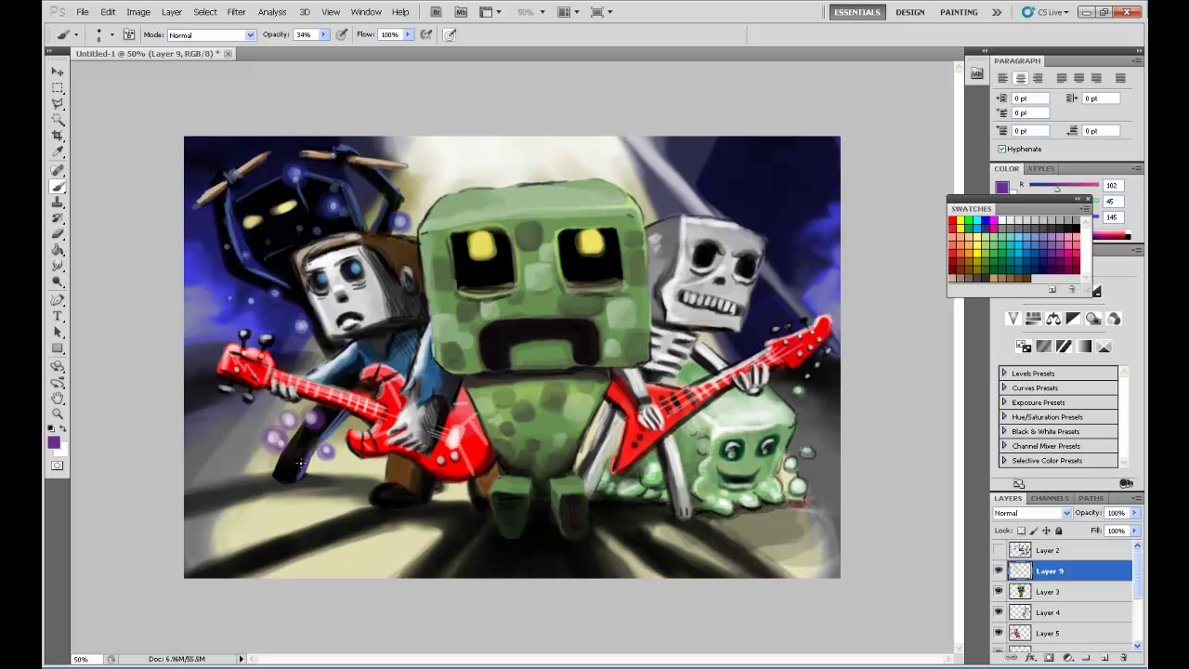
Type the title text MINECRAFT on the canvas.
{"action": "key", "text": "t"}
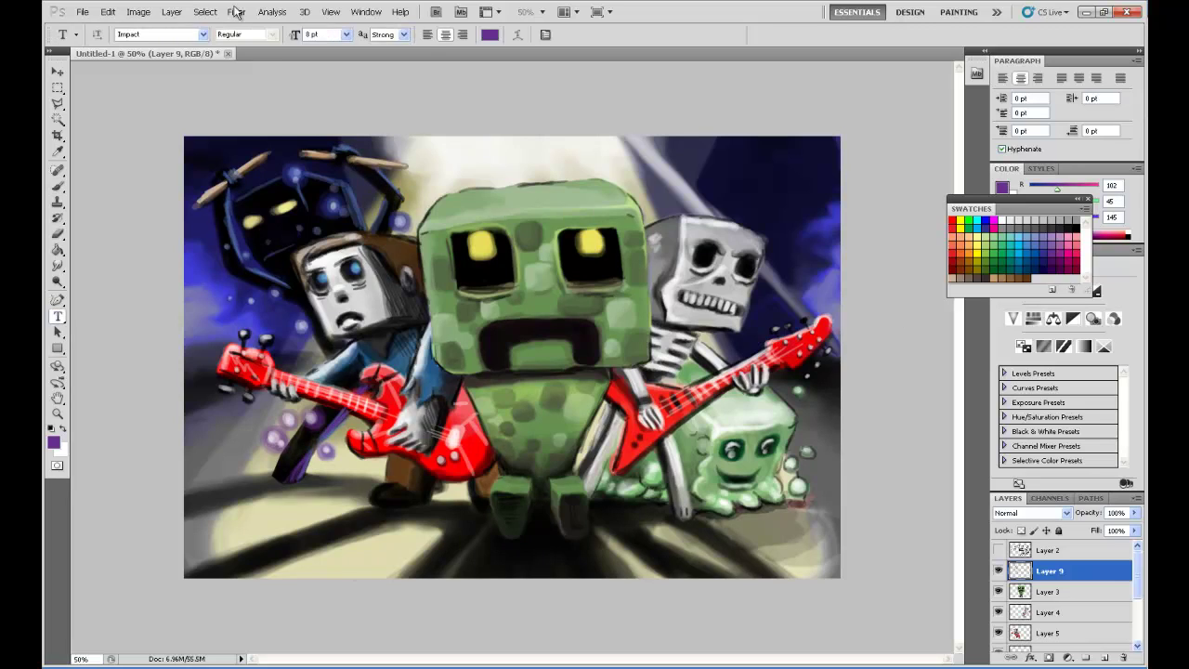
{"action": "left_click", "coordinate": [346, 560]}
{"action": "left_click", "coordinate": [63, 427]}
{"action": "type", "text": "MINEC"}
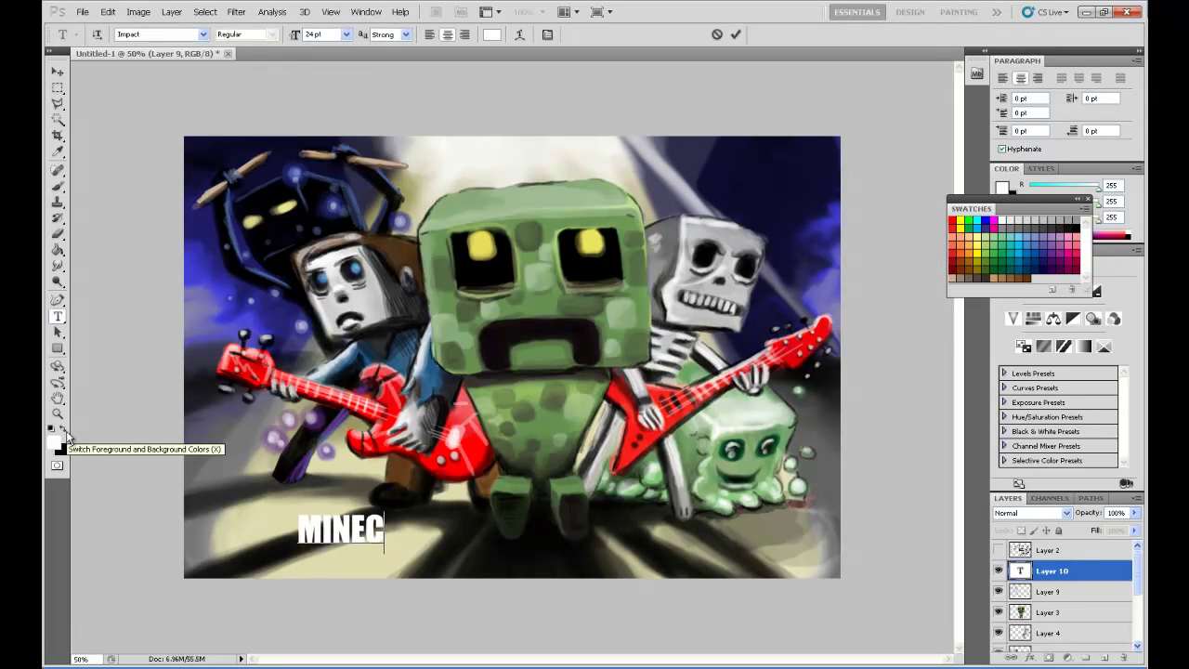
{"action": "type", "text": "RAFT"}
Format MINECRAFT as white 36 pt Crisp text, commit it, and select around it.
{"action": "key", "text": "ctrl+a"}
{"action": "left_click", "coordinate": [405, 34]}
{"action": "left_click", "coordinate": [390, 69]}
{"action": "left_click", "coordinate": [346, 35]}
{"action": "left_click", "coordinate": [340, 186]}
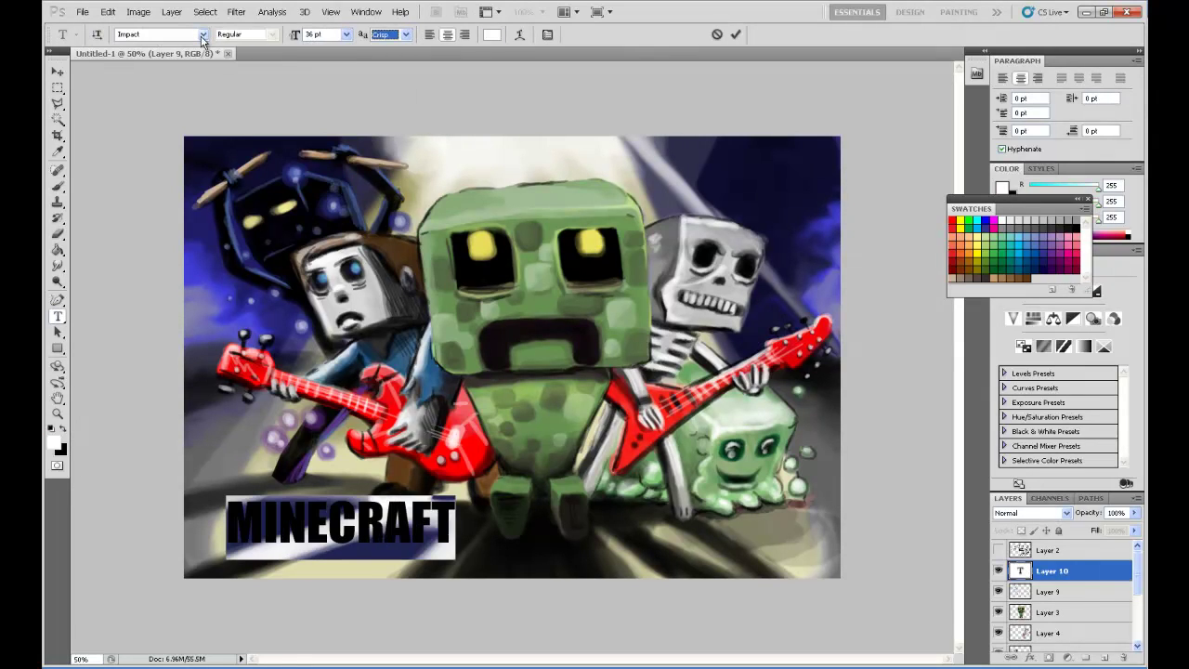
{"action": "key", "text": "ctrl+Return"}
{"action": "key", "text": "m"}
{"action": "left_click_drag", "start_coordinate": [210, 466], "coordinate": [475, 565]}
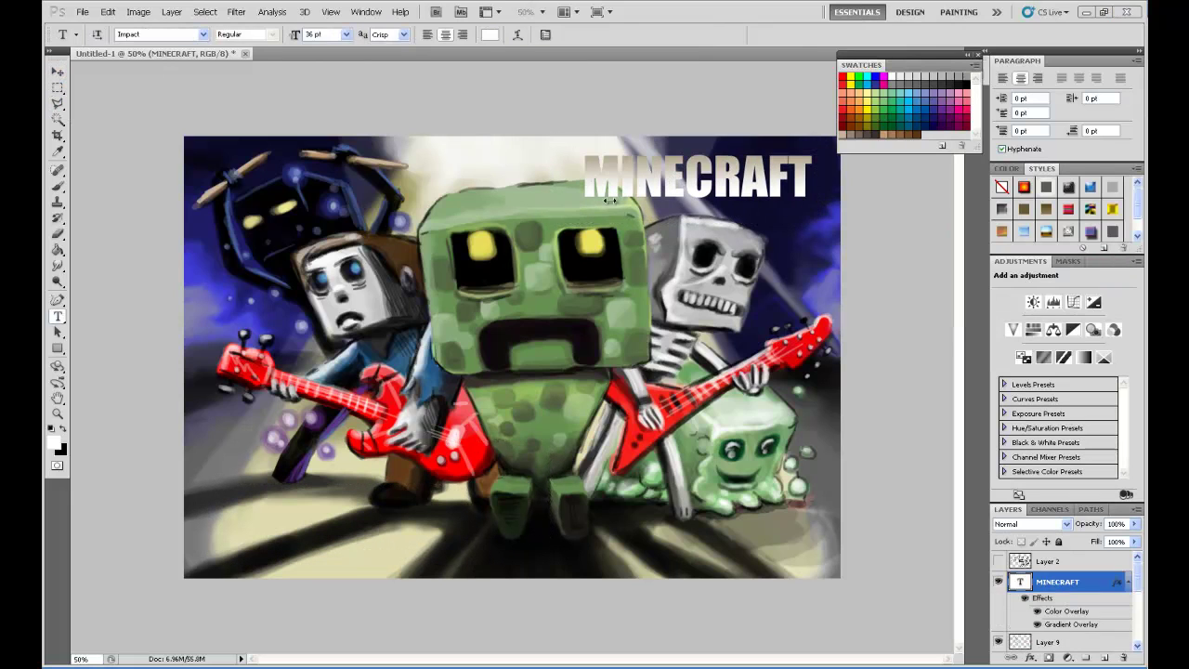
Add a drop shadow to the MINECRAFT title layer, leaving knockout at None.
{"action": "double_click", "coordinate": [1087, 602]}
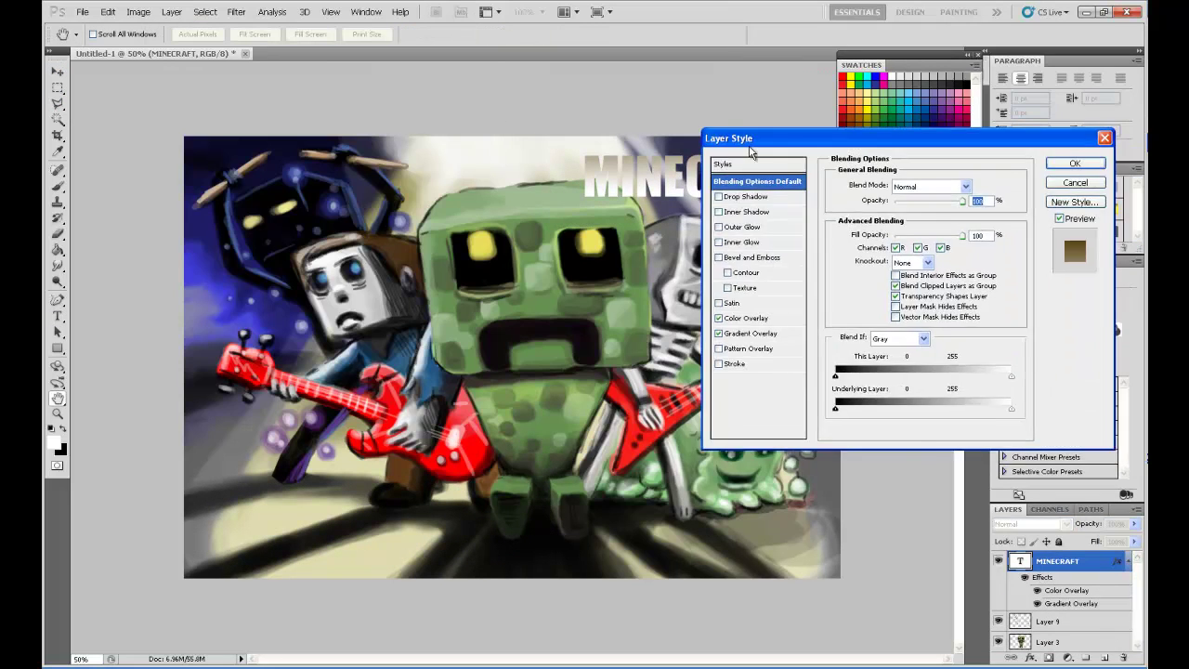
{"action": "left_click_drag", "start_coordinate": [743, 136], "coordinate": [626, 284]}
{"action": "left_click", "coordinate": [806, 341]}
{"action": "left_click", "coordinate": [800, 42]}
{"action": "left_click", "coordinate": [805, 417]}
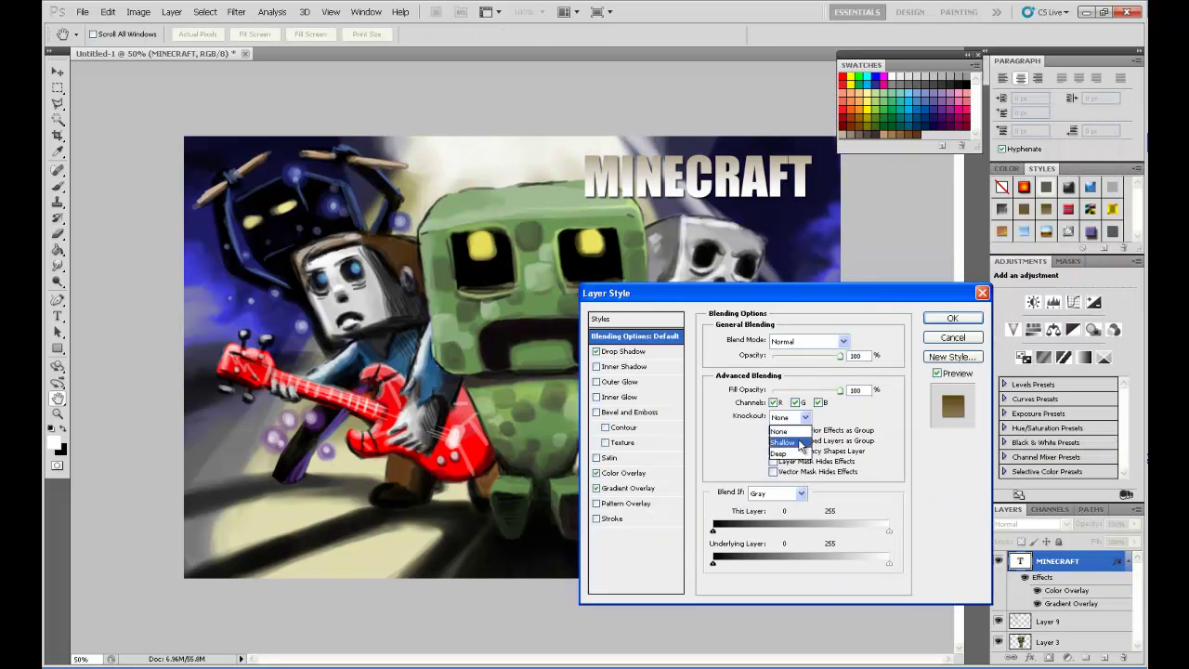
{"action": "left_click", "coordinate": [624, 353]}
{"action": "mouse_move", "coordinate": [762, 397]}
{"action": "left_mouse_down"}
{"action": "mouse_move", "coordinate": [775, 397]}
{"action": "mouse_move", "coordinate": [780, 424]}
{"action": "left_mouse_up"}
Type a small GRIMGARY signature, scale it down, and select around it.
{"action": "type", "text": "GRIMGARY"}
{"action": "left_click", "coordinate": [346, 35]}
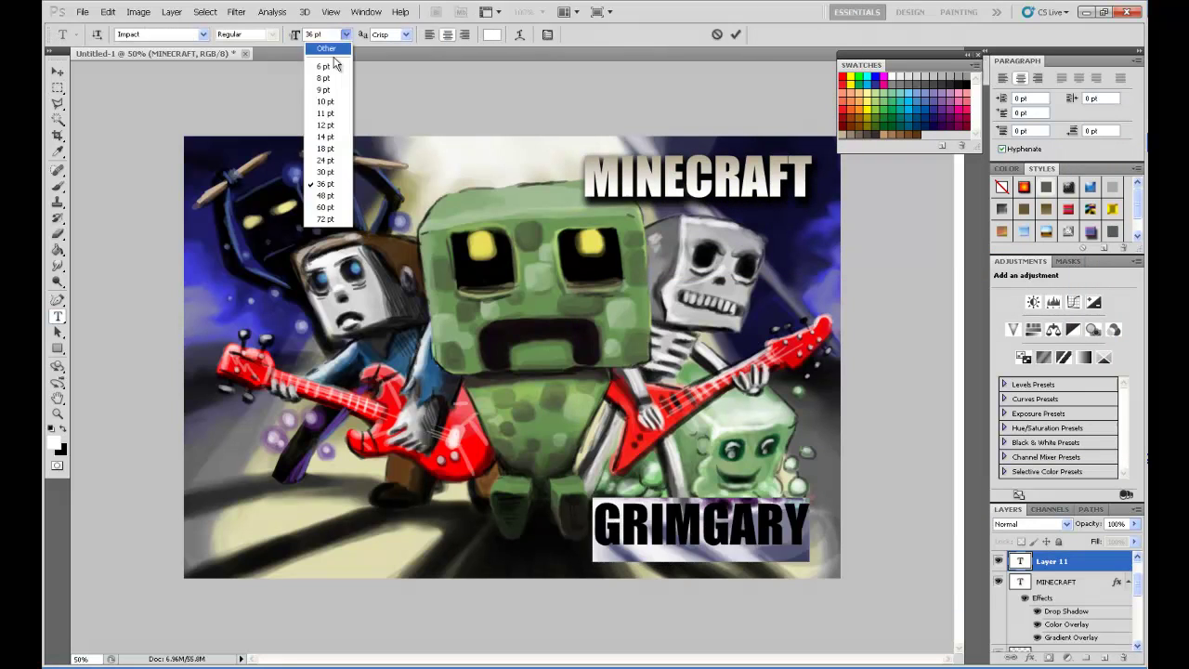
{"action": "left_click", "coordinate": [320, 114]}
{"action": "key", "text": "ctrl+t"}
{"action": "key", "text": "Return"}
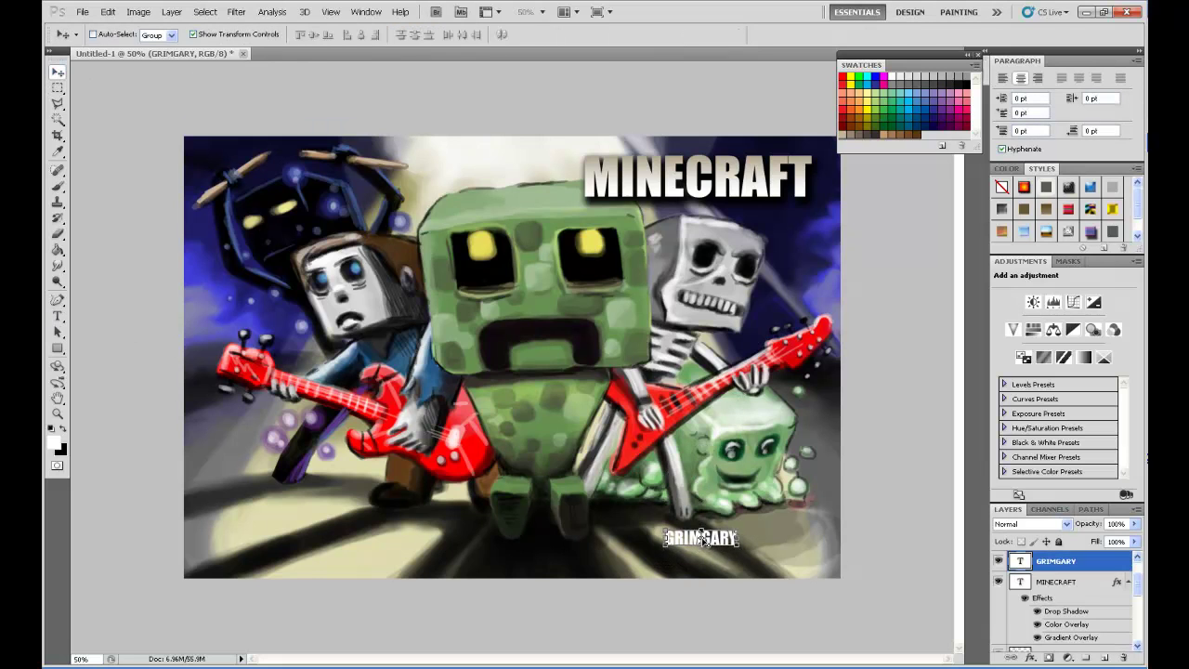
{"action": "key", "text": "ctrl+plus"}
{"action": "key", "text": "m"}
{"action": "mouse_move", "coordinate": [702, 571]}
{"action": "left_mouse_down"}
{"action": "mouse_move", "coordinate": [835, 630]}
{"action": "mouse_move", "coordinate": [926, 613]}
{"action": "left_mouse_up"}
Give GRIMGARY outer glow, drop shadow and inner glow styles, then zoom back out.
{"action": "double_click", "coordinate": [1105, 561]}
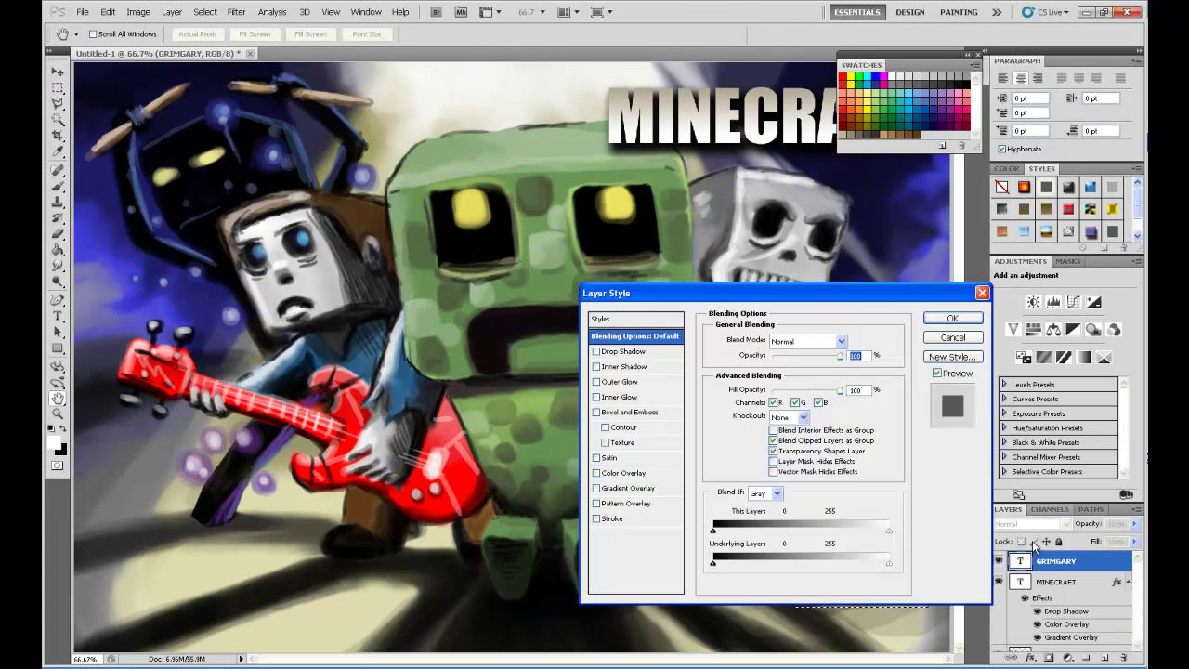
{"action": "left_click_drag", "start_coordinate": [650, 300], "coordinate": [275, 104]}
{"action": "left_click", "coordinate": [243, 192]}
{"action": "left_click", "coordinate": [471, 197]}
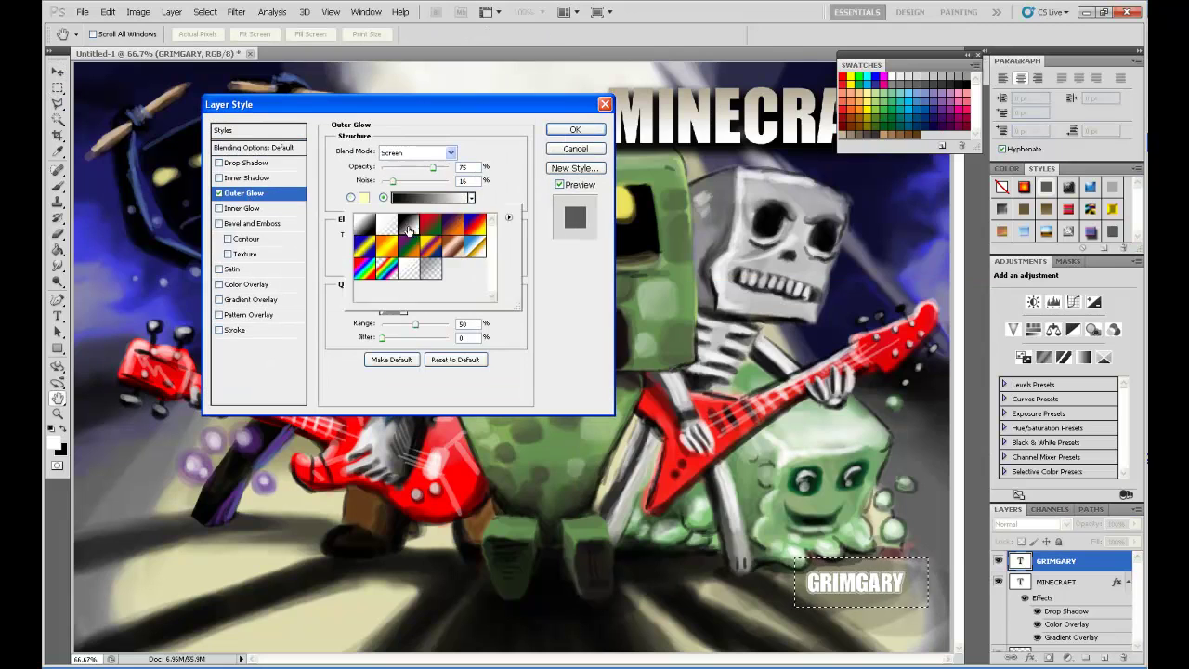
{"action": "left_click", "coordinate": [363, 197]}
{"action": "left_click", "coordinate": [729, 172]}
{"action": "left_click", "coordinate": [246, 163]}
{"action": "left_click", "coordinate": [240, 208]}
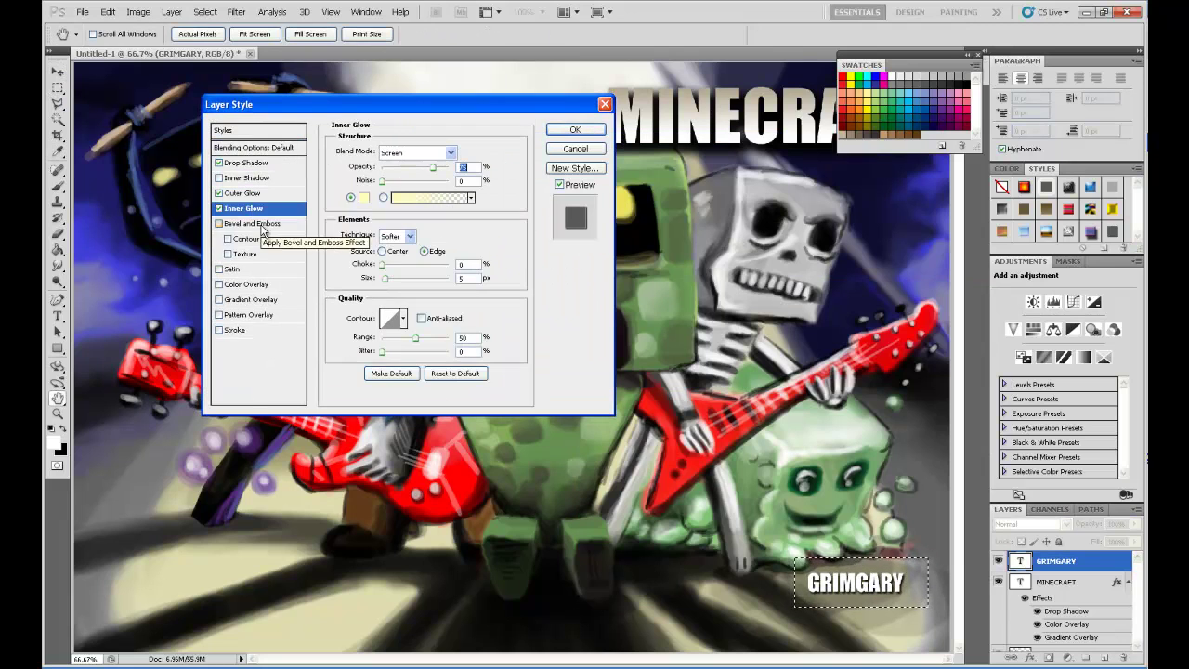
{"action": "left_click", "coordinate": [575, 129]}
{"action": "key", "text": "z"}
{"action": "left_click", "coordinate": [600, 398], "text": "alt"}
Dismiss the warning, clear the selection around GRIMGARY, and return to the Brush tool.
{"action": "left_click", "coordinate": [599, 253]}
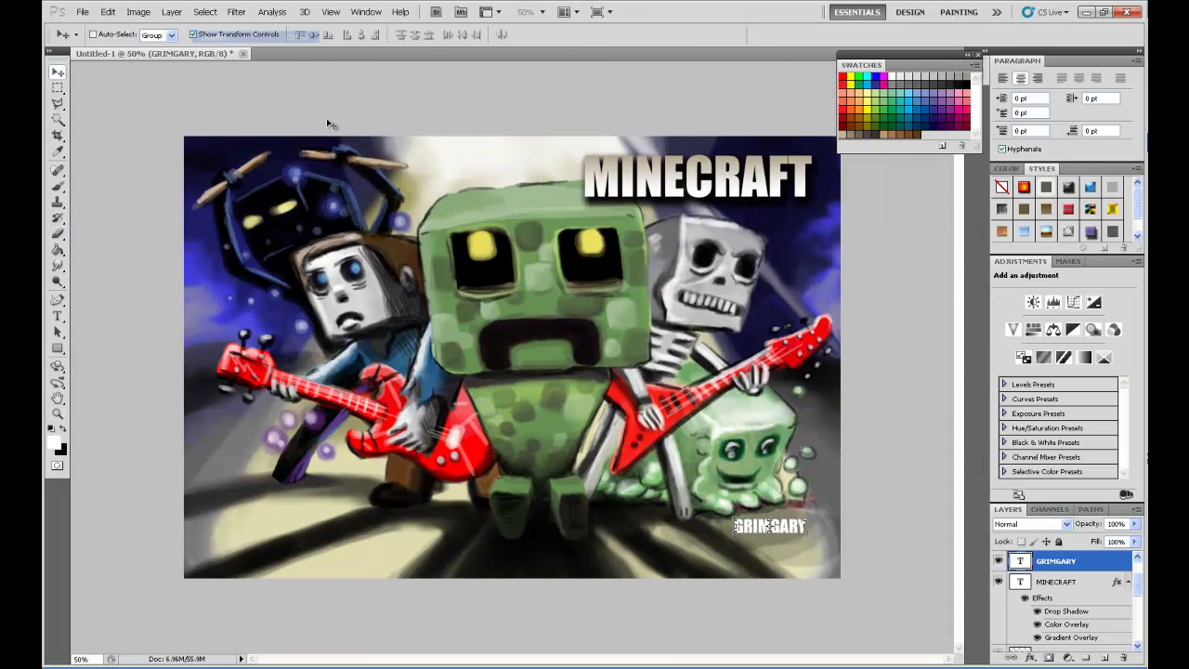
{"action": "left_click", "coordinate": [58, 186]}
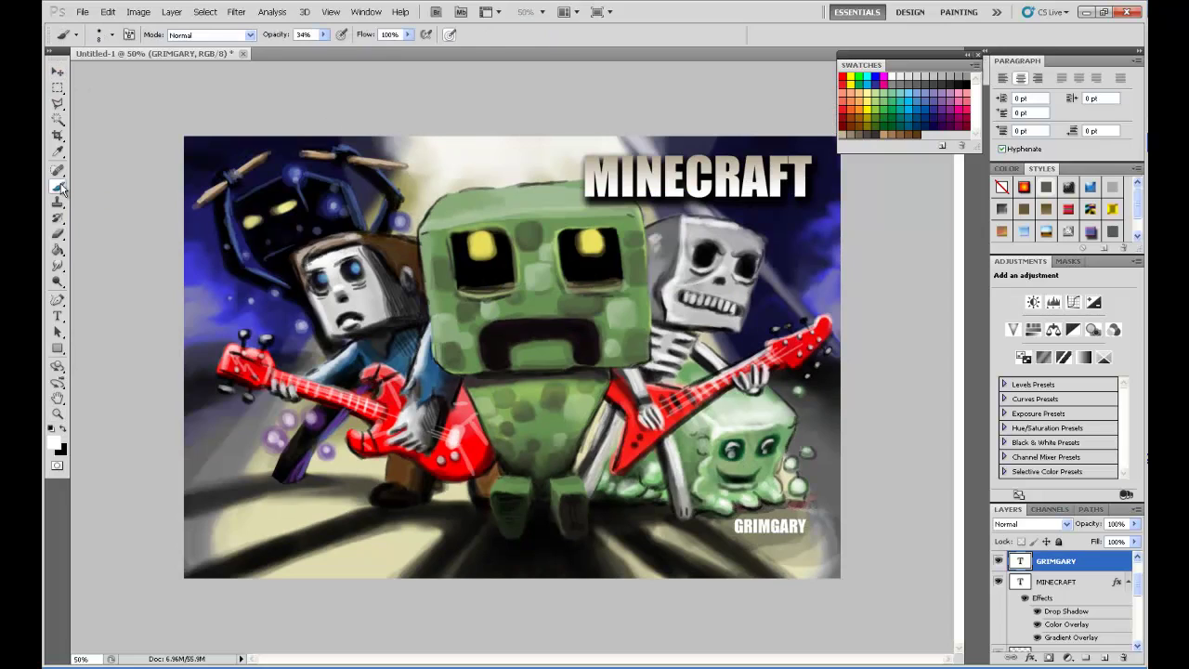